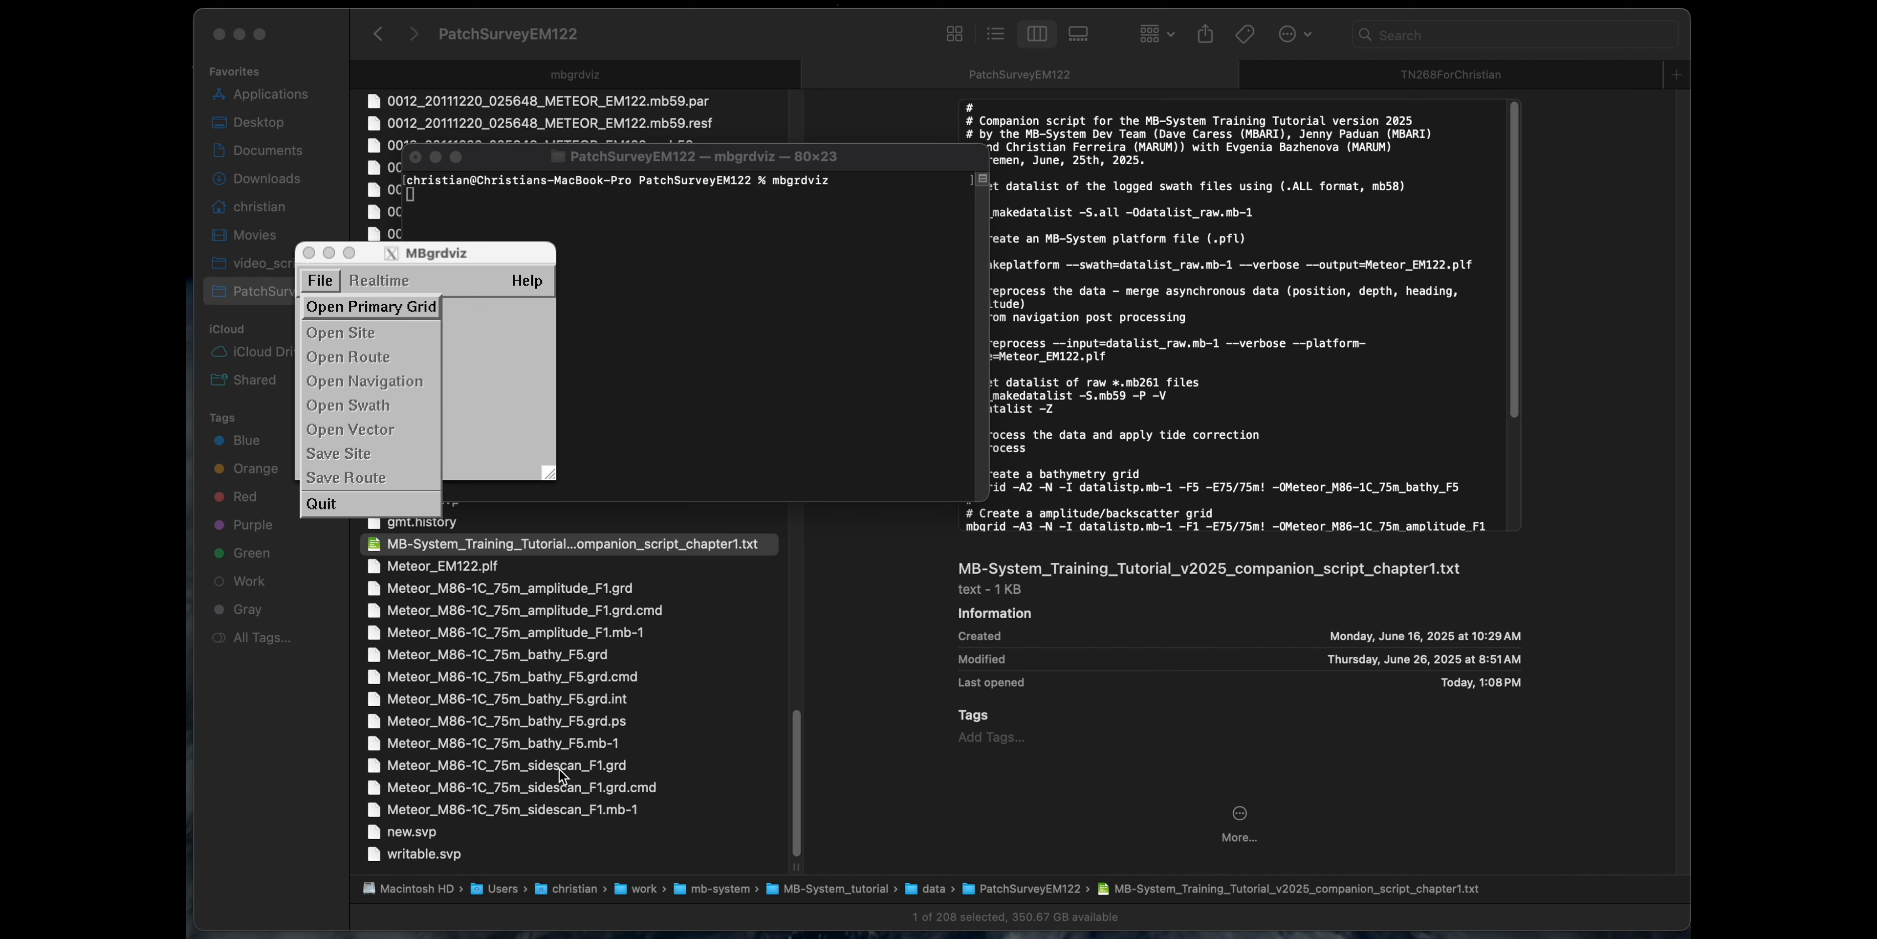
Open the primary grid Meteor_M86-1C_75m_bathy_F5.grd and enlarge the viewer window.
click(377, 310)
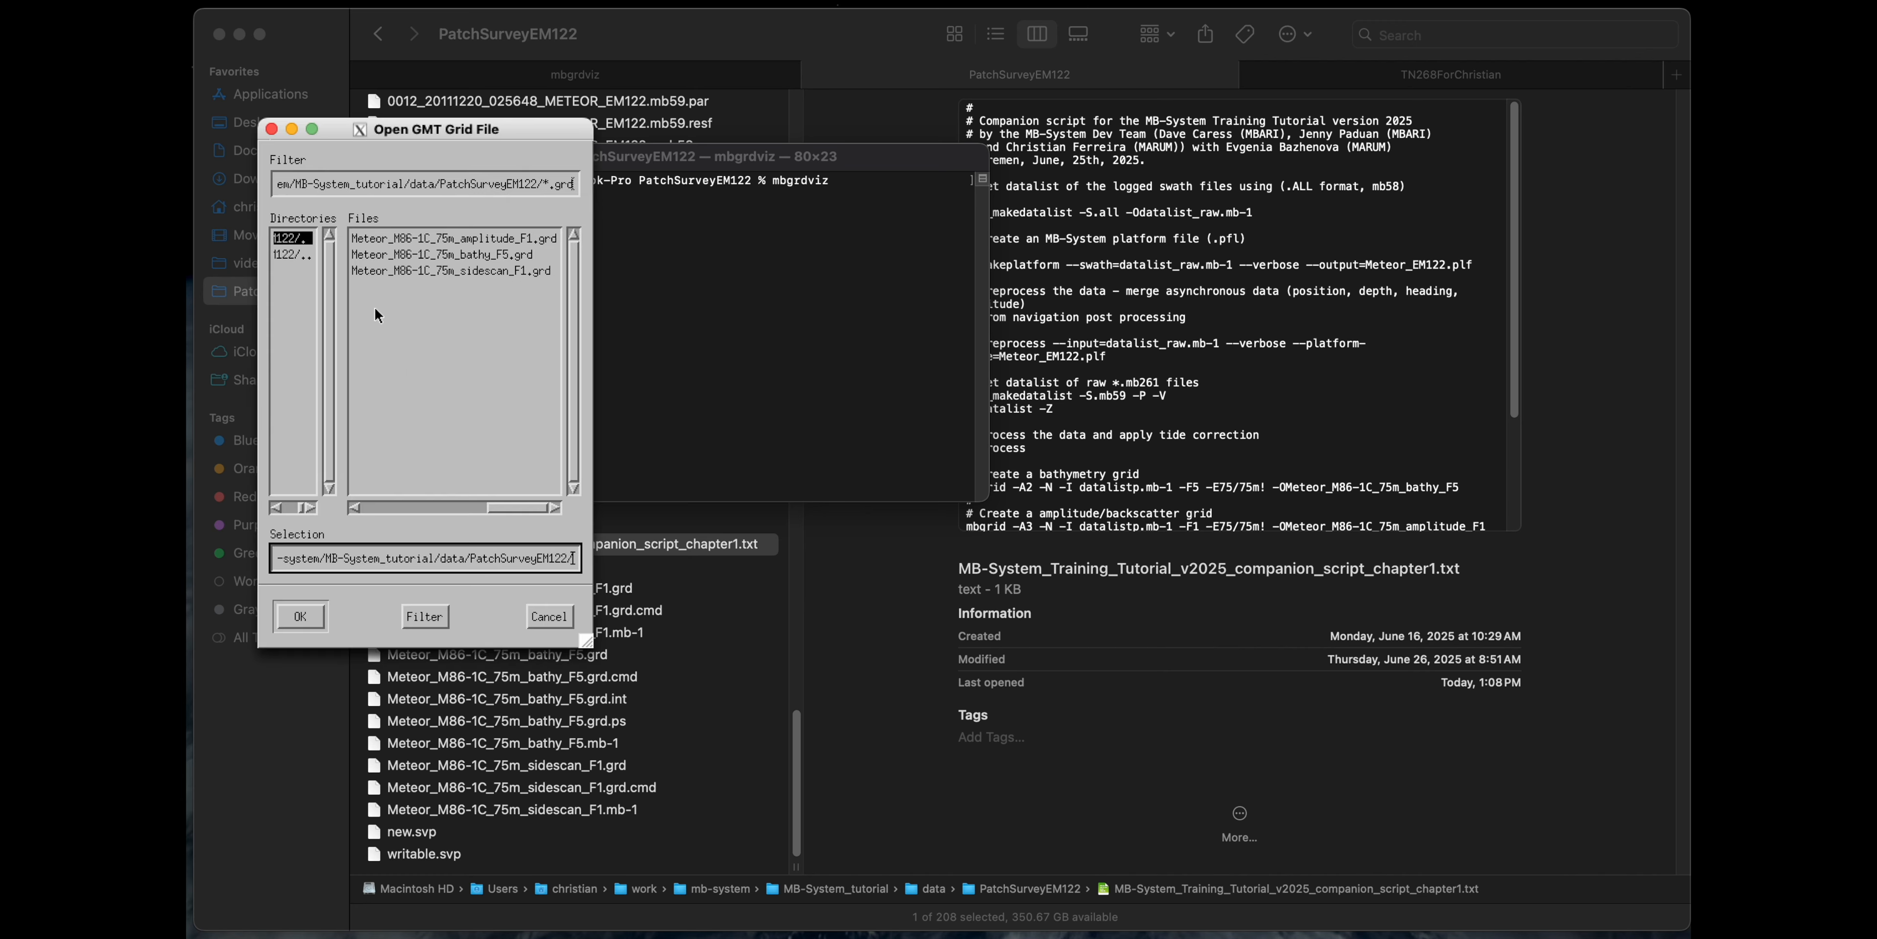
click(512, 258)
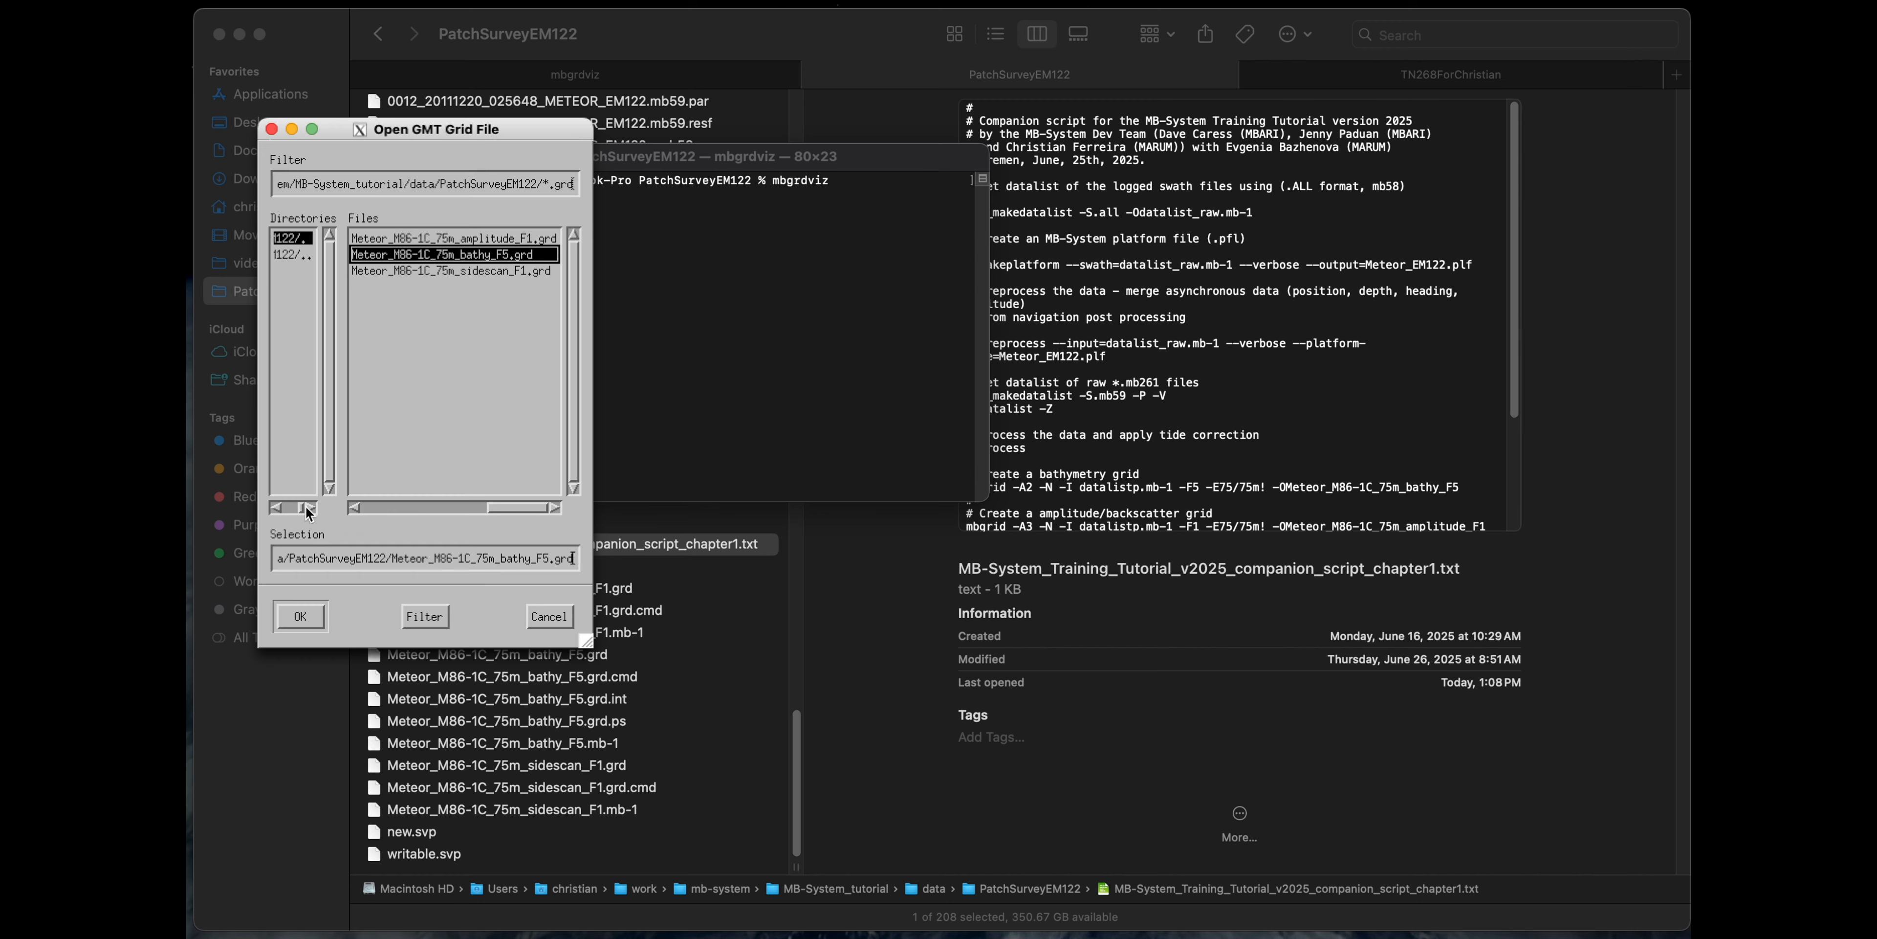
click(308, 624)
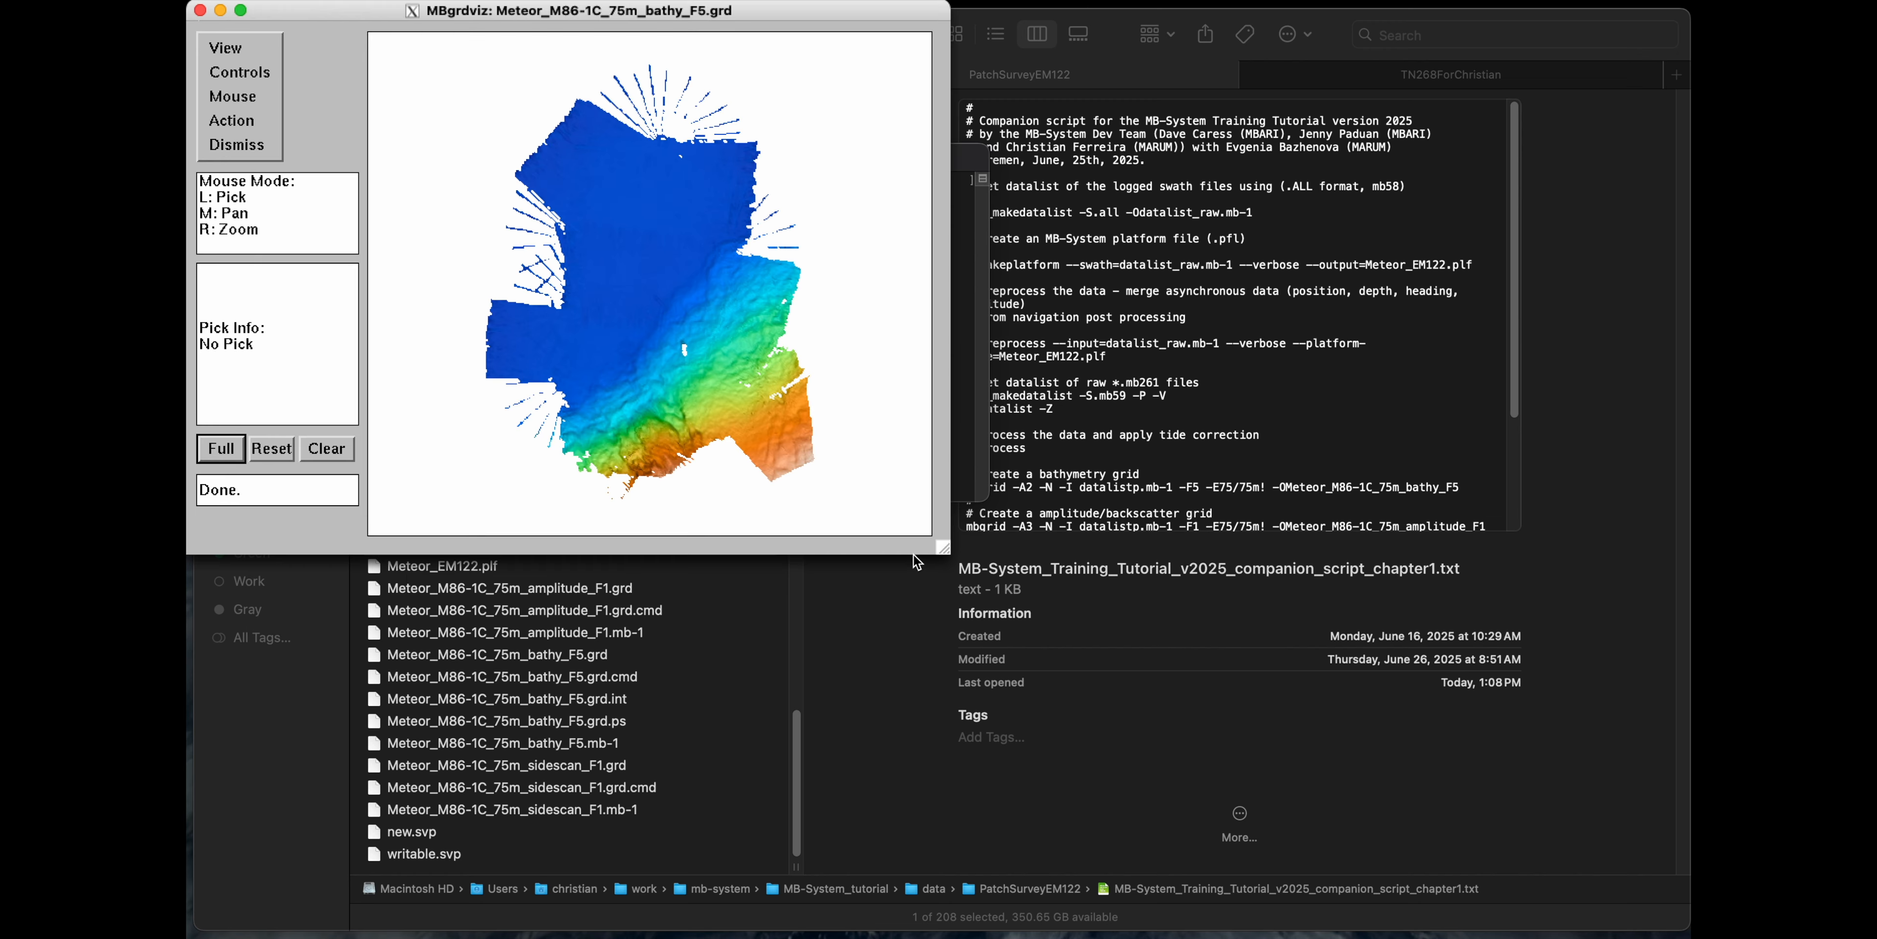
drag(945, 548, 1684, 932)
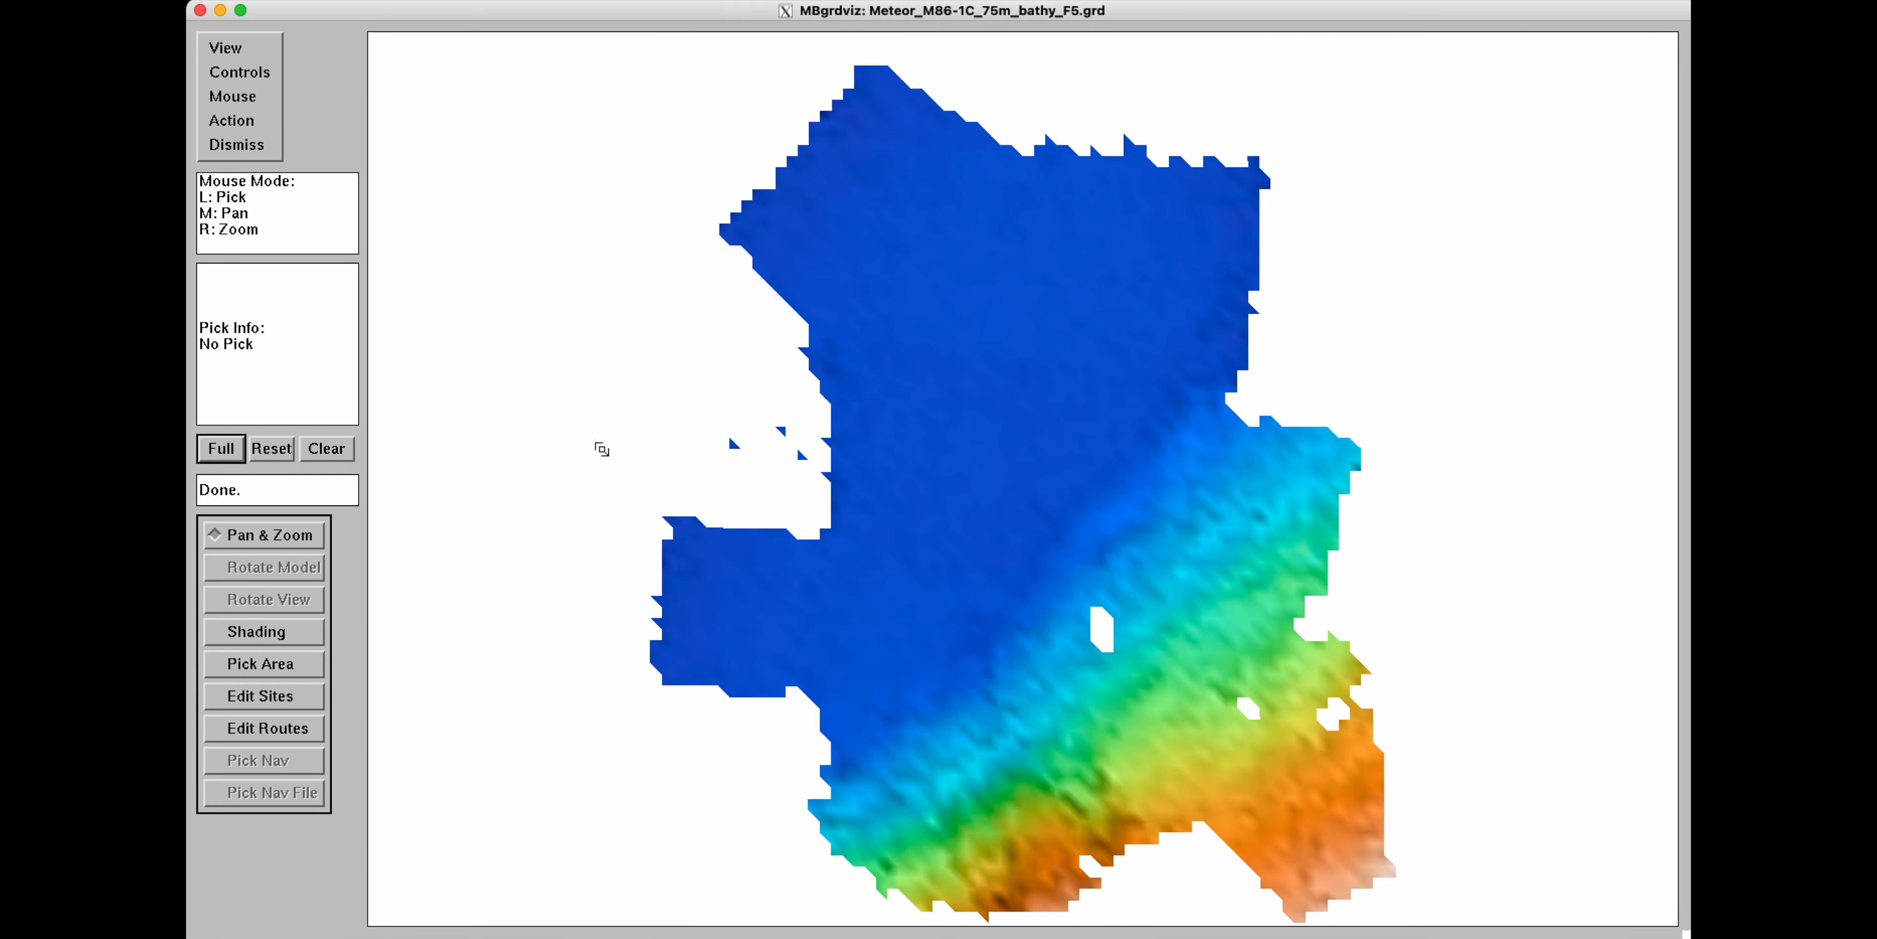
right_drag(603, 449, 623, 505)
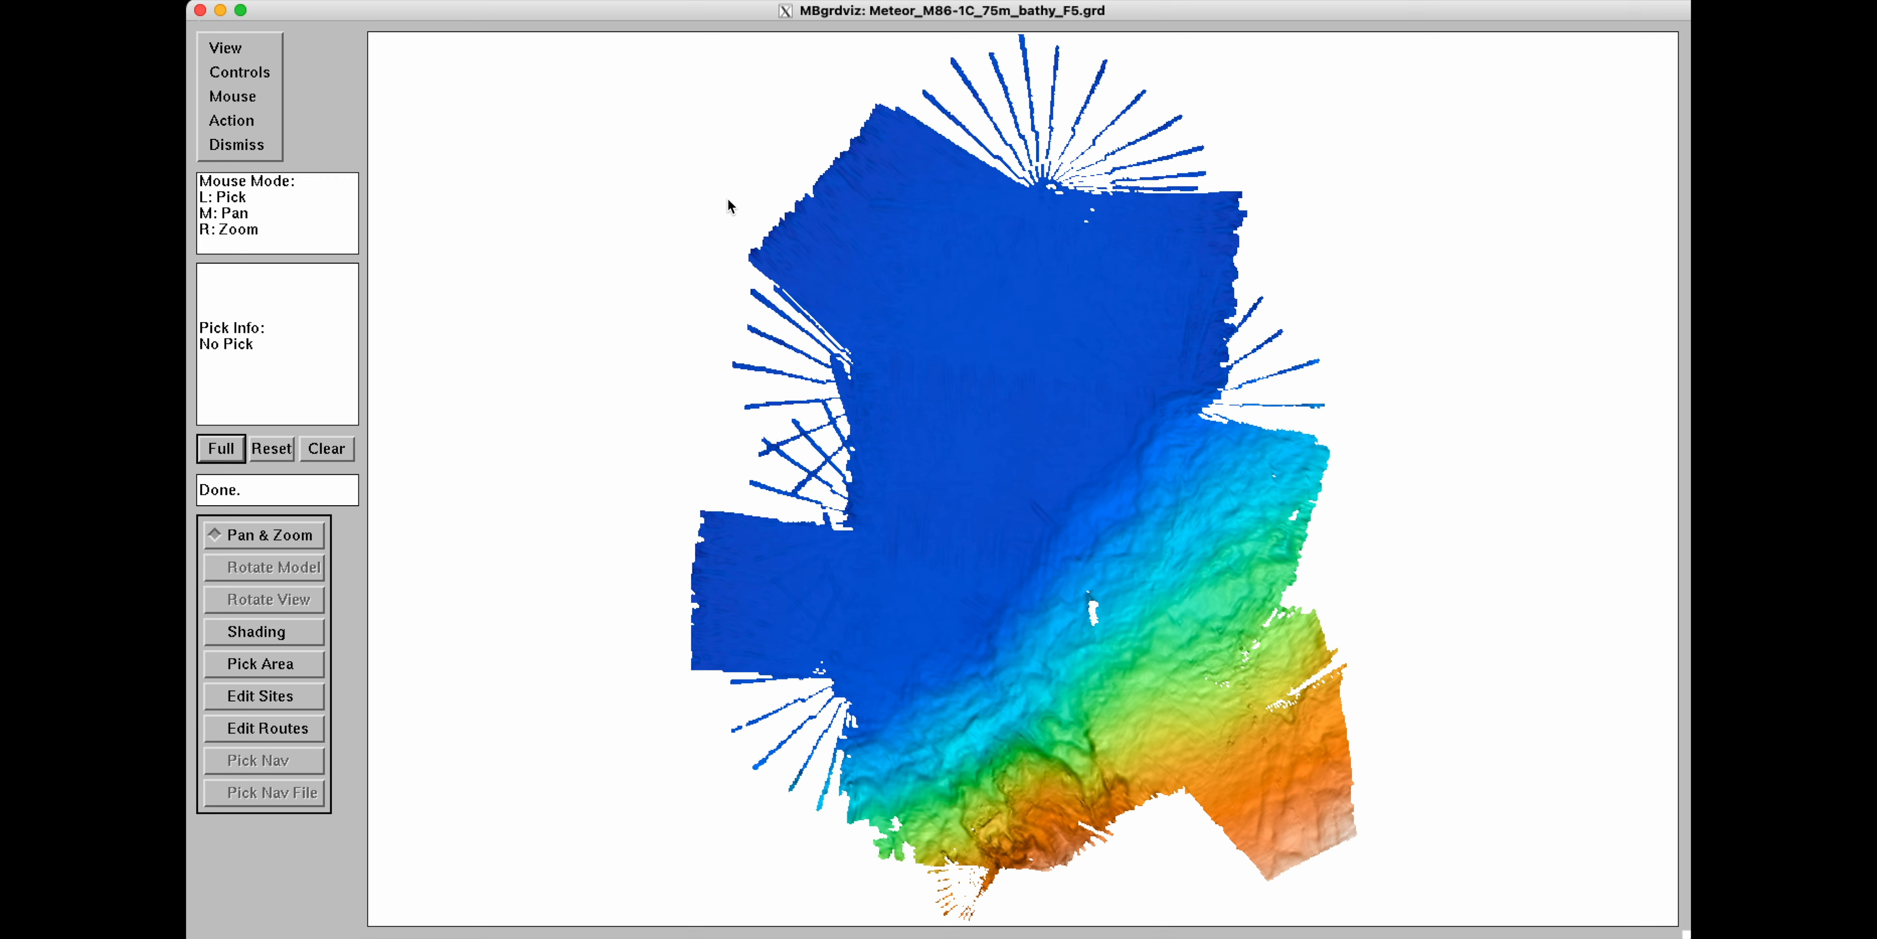
Switch to 3D display and rotate the bathymetry model to inspect it from several angles.
click(245, 53)
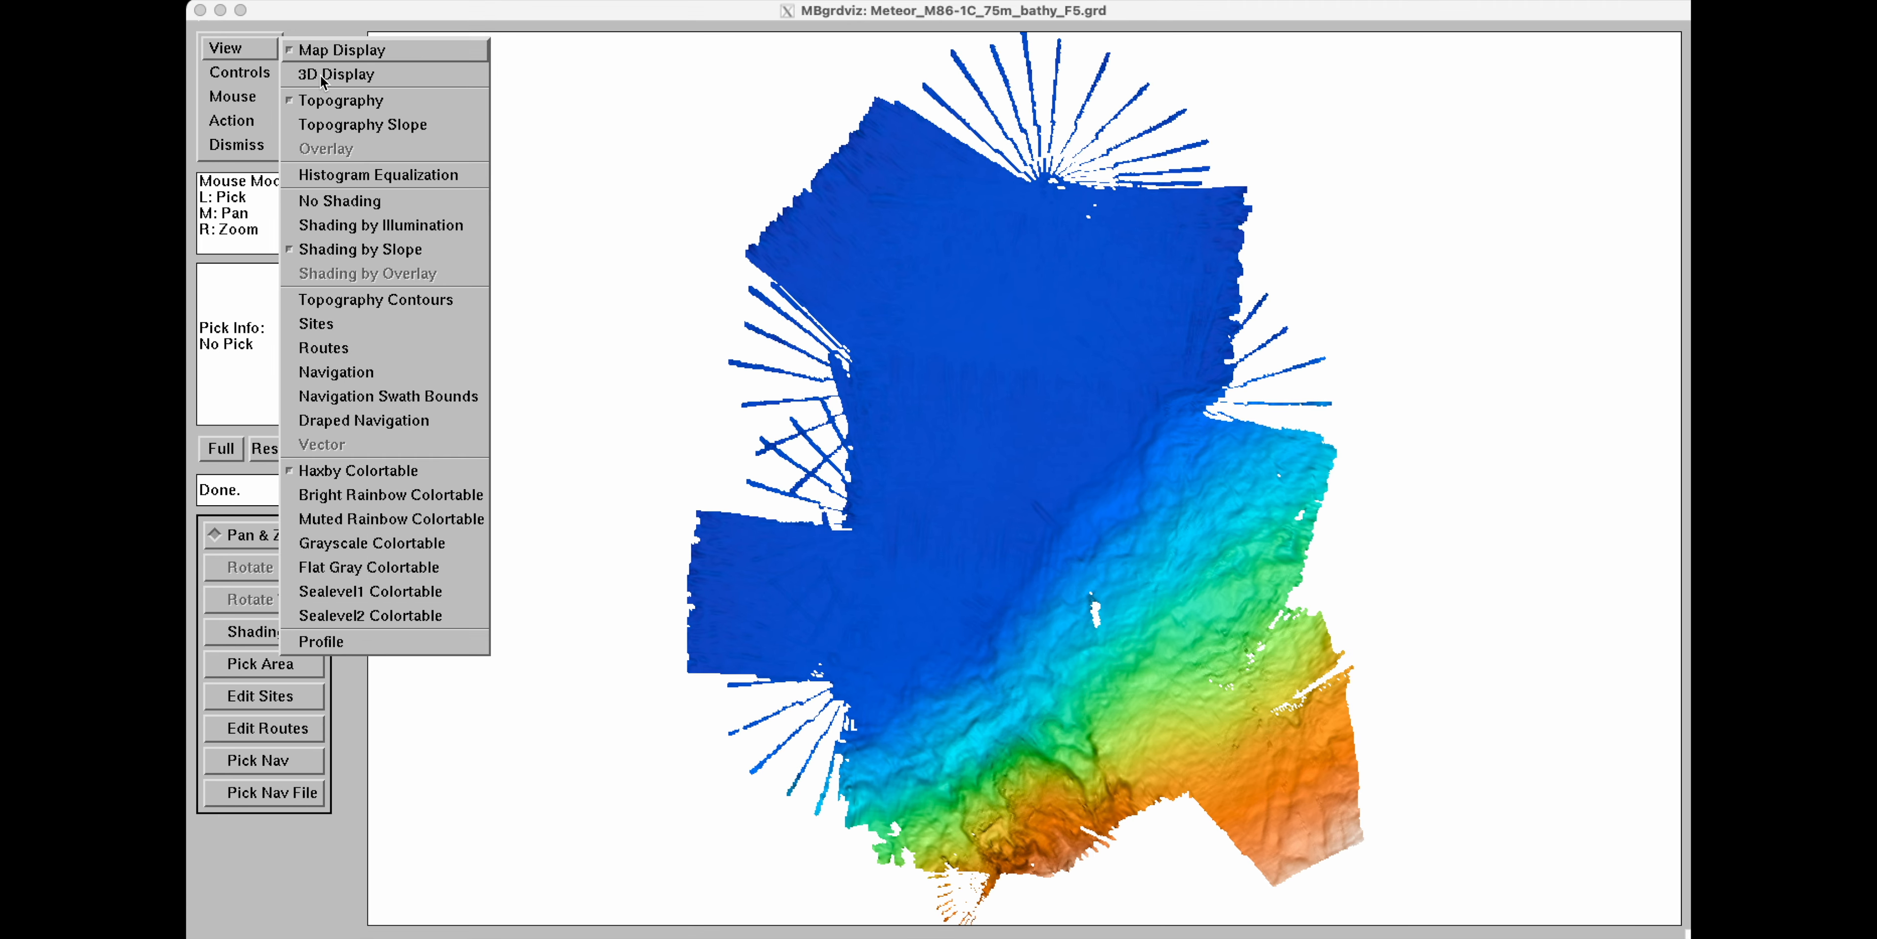
click(361, 80)
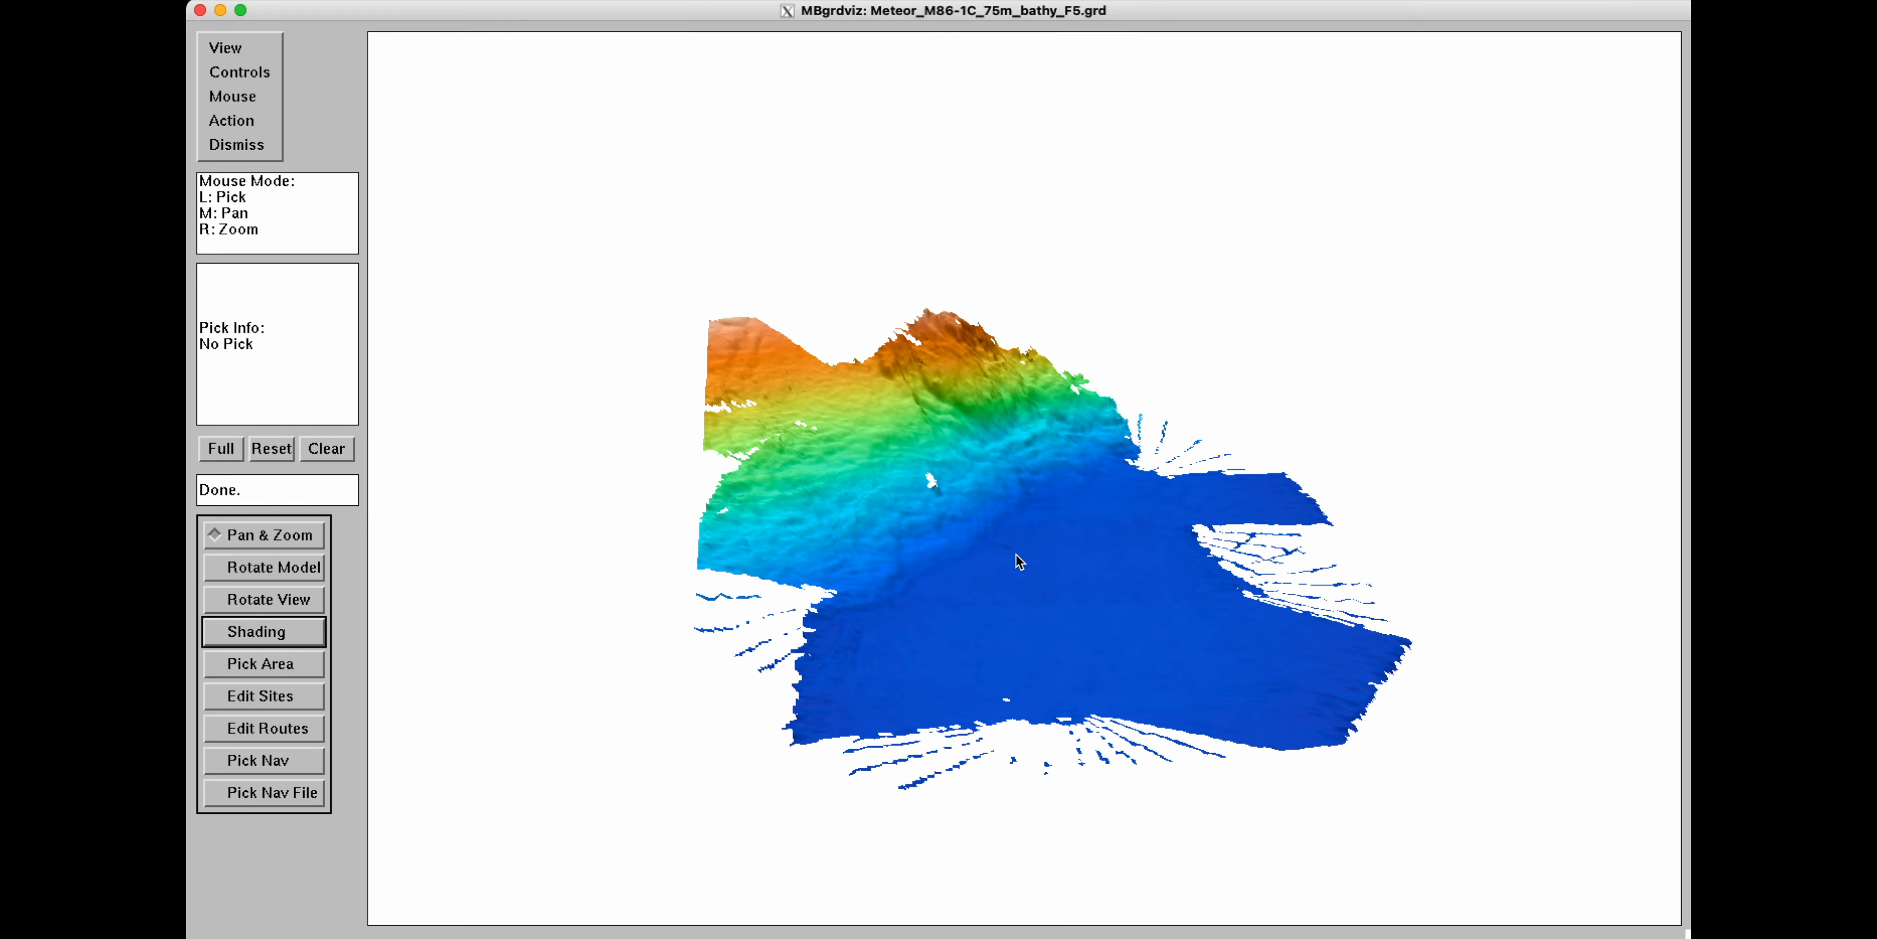
mouse_move(1017, 553)
middle_down()
mouse_move(948, 579)
mouse_move(1017, 547)
middle_up()
click(311, 564)
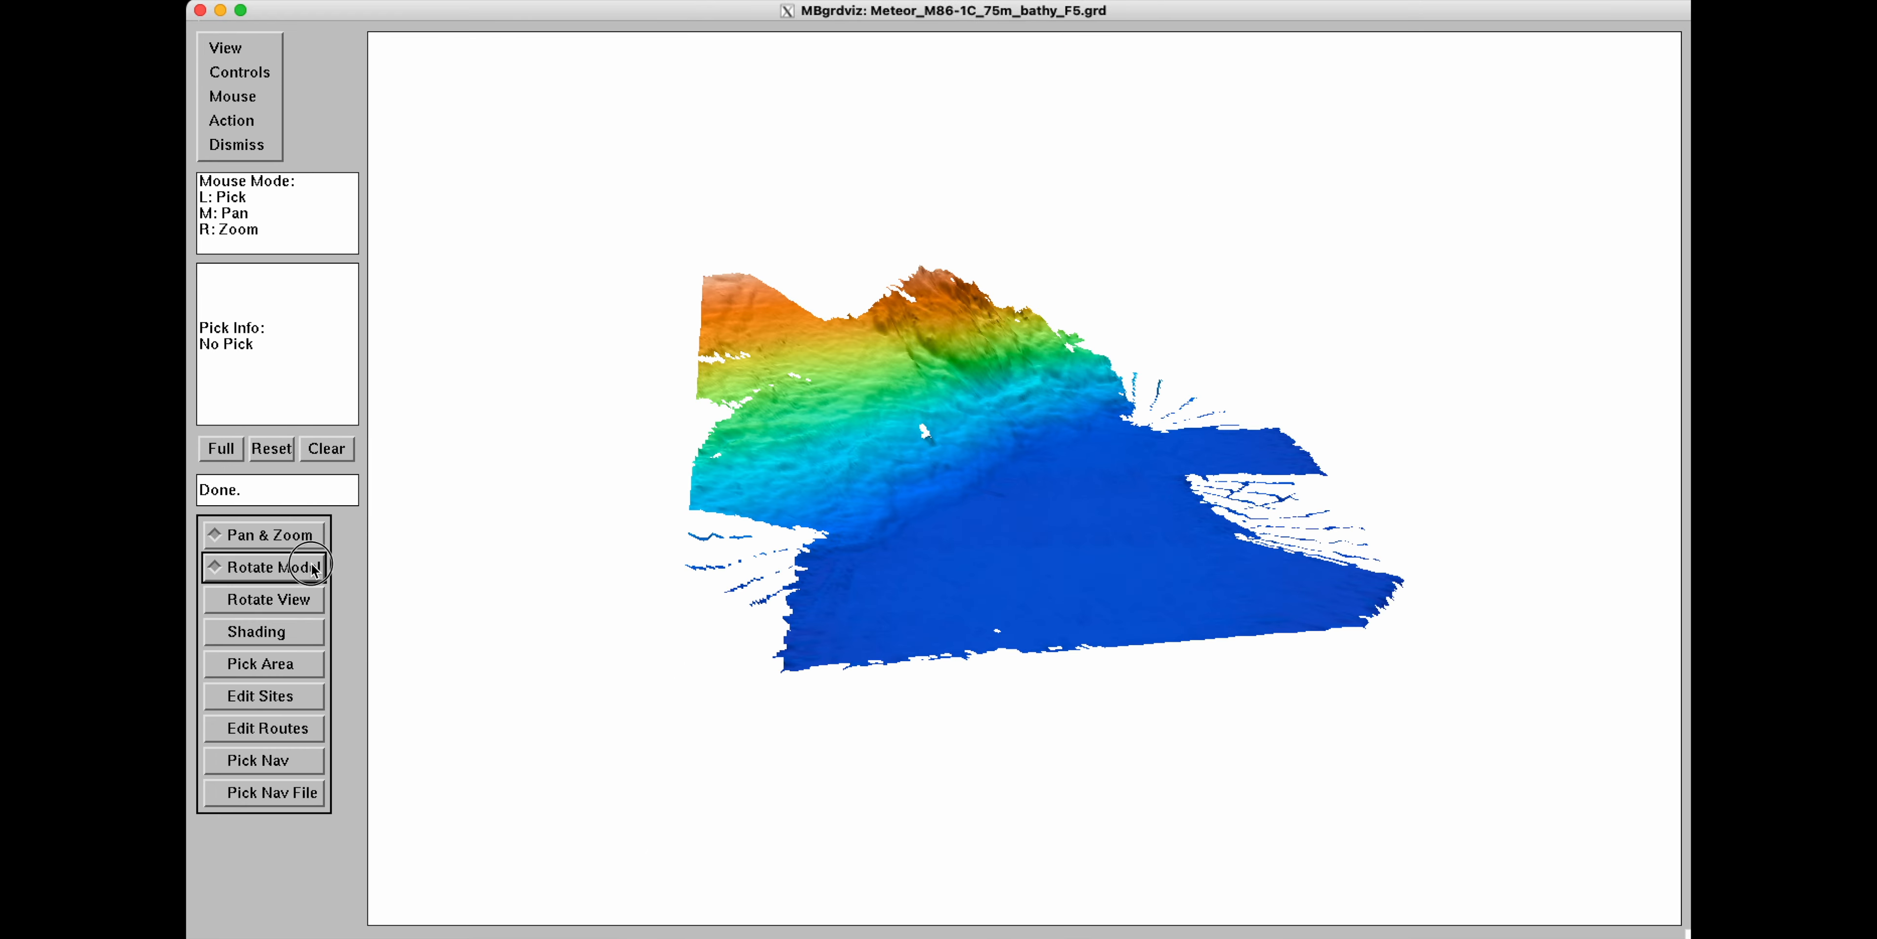
middle_drag(1015, 631, 867, 647)
middle_drag(1080, 605, 868, 623)
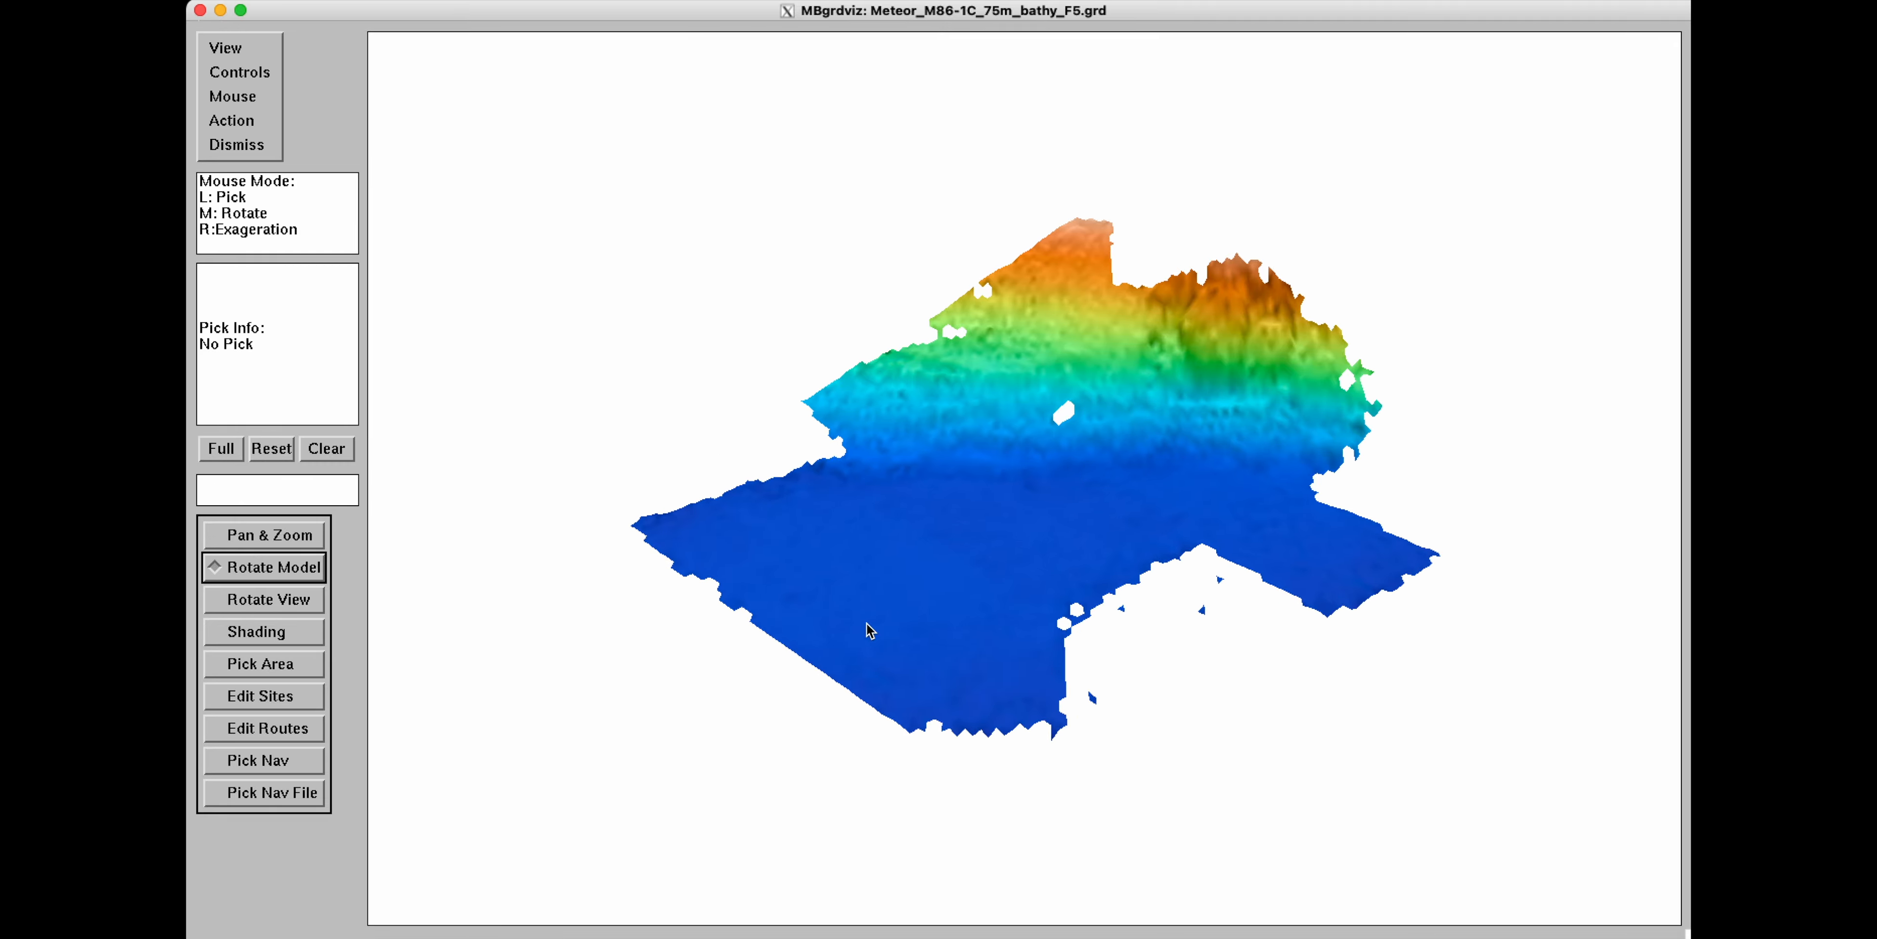
middle_drag(1015, 584, 998, 545)
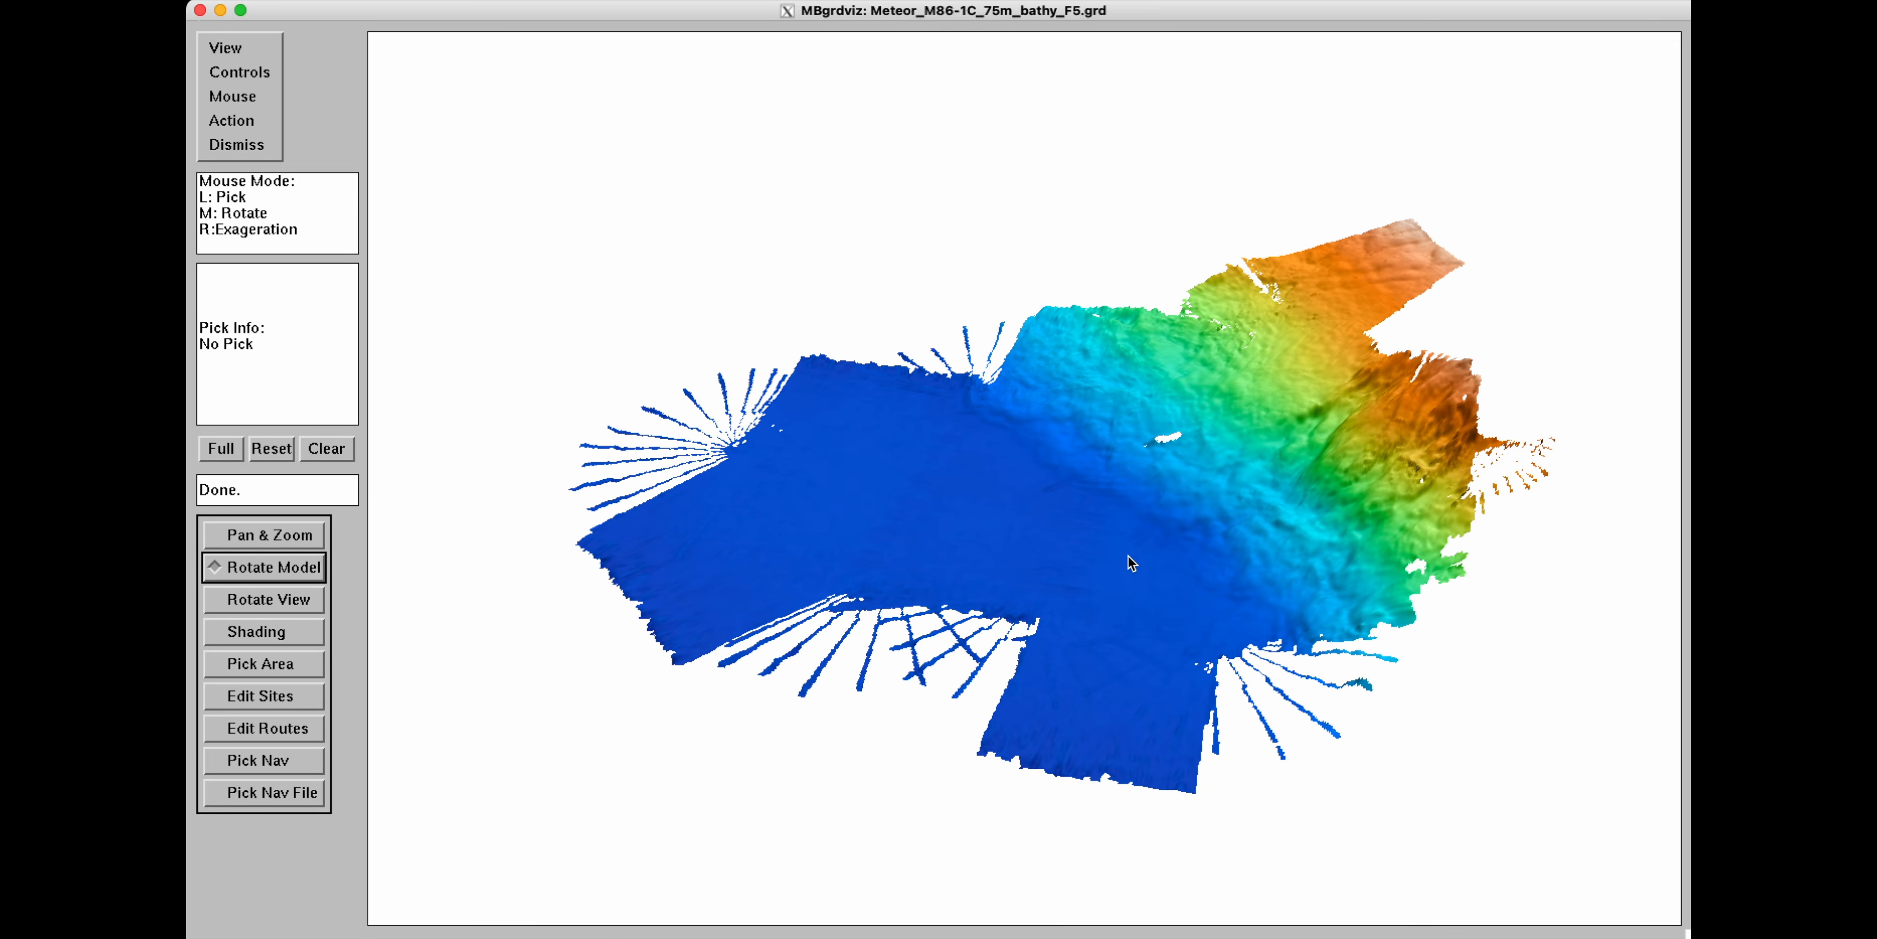
middle_drag(1127, 556, 1362, 518)
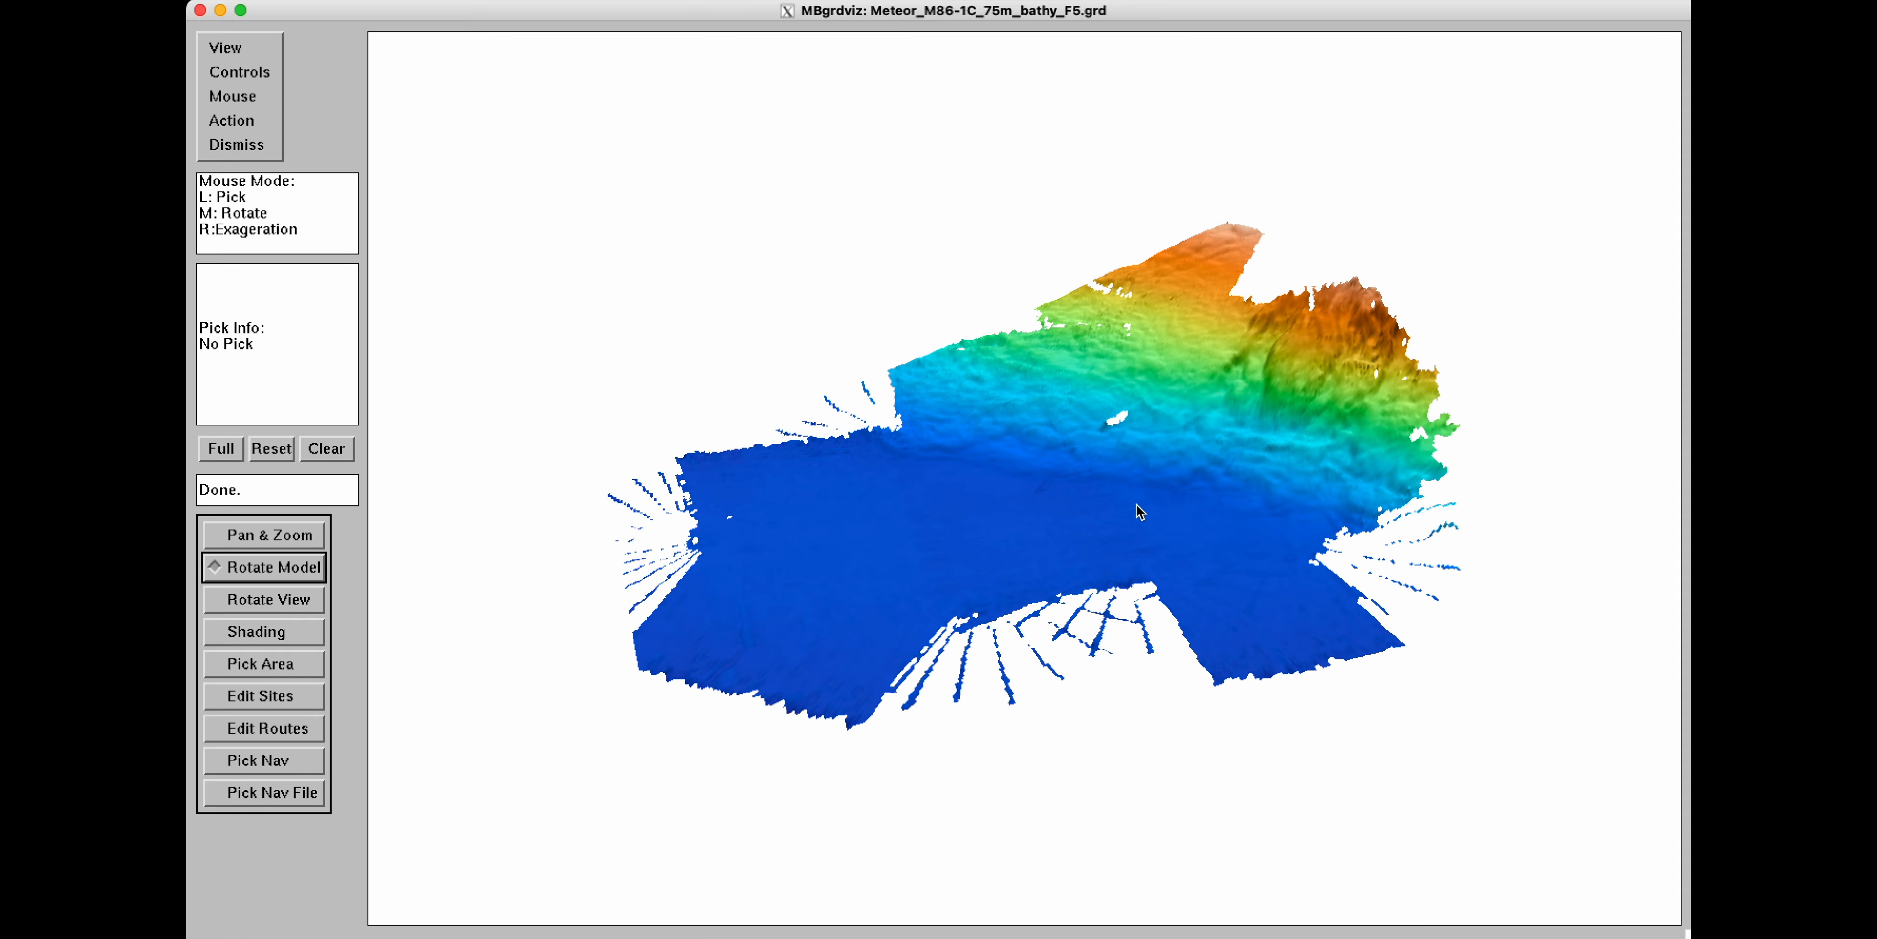
middle_drag(1139, 510, 1326, 397)
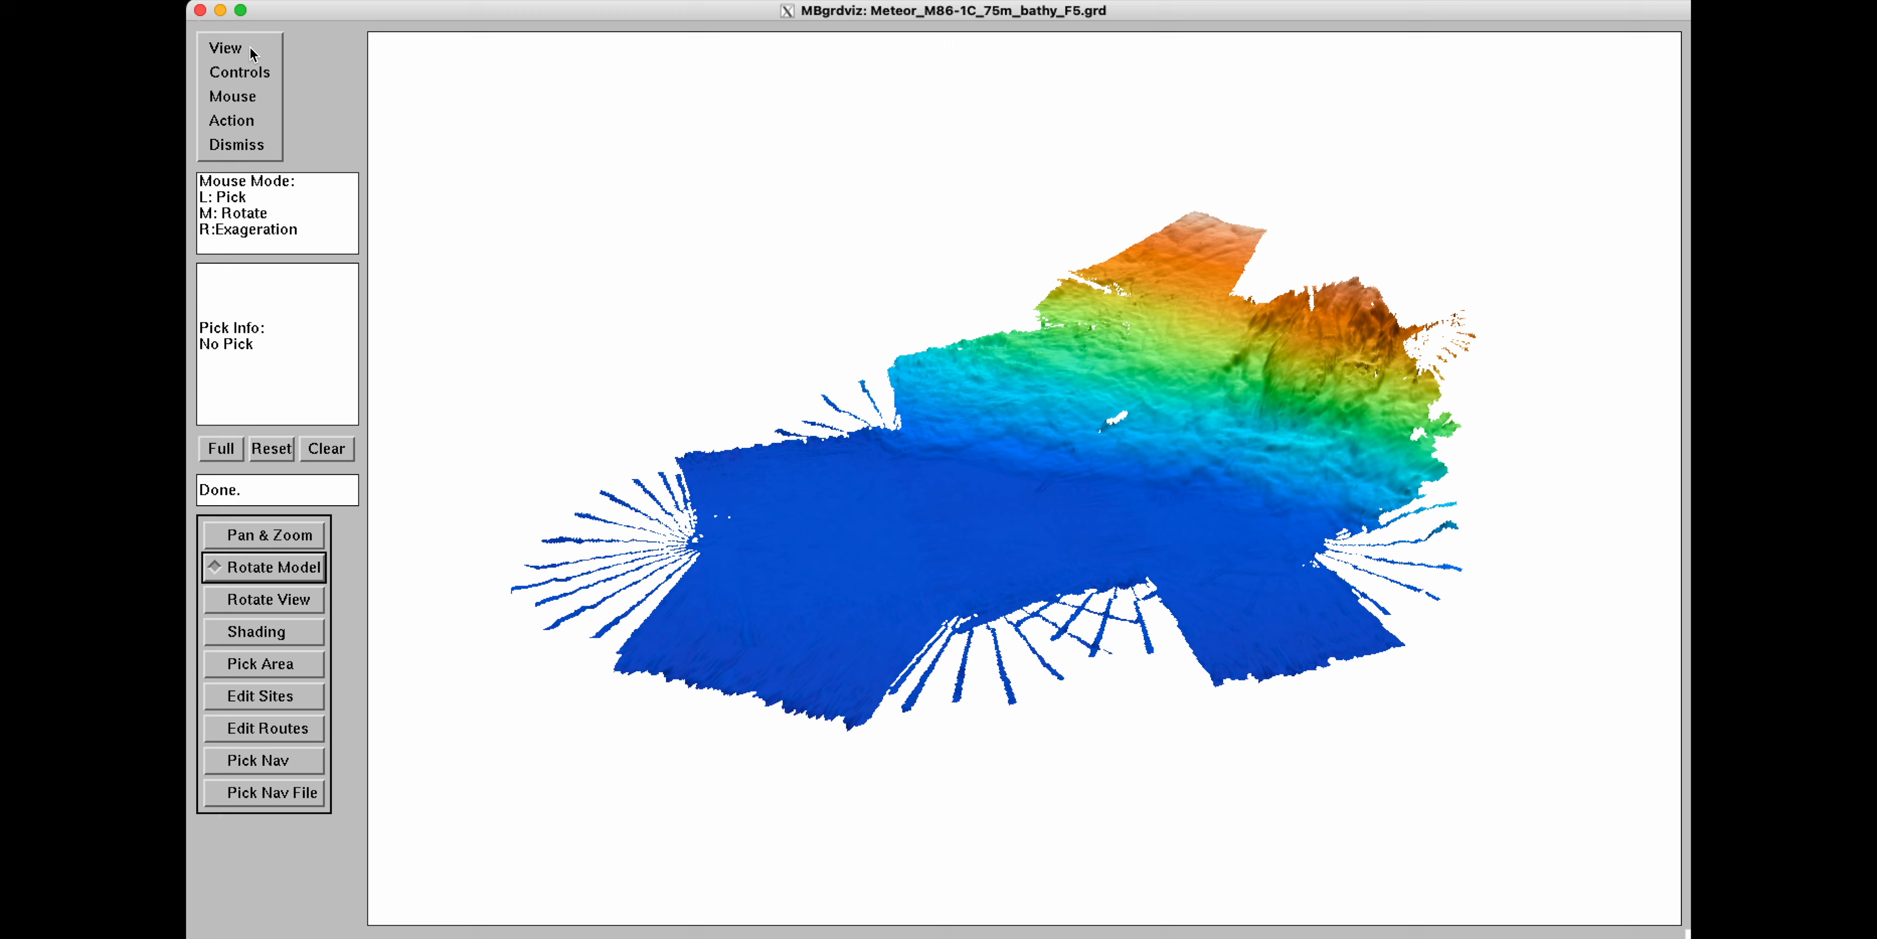
Open the navigation datalist datalist.mb-1 and turn on the Navigation display.
click(239, 121)
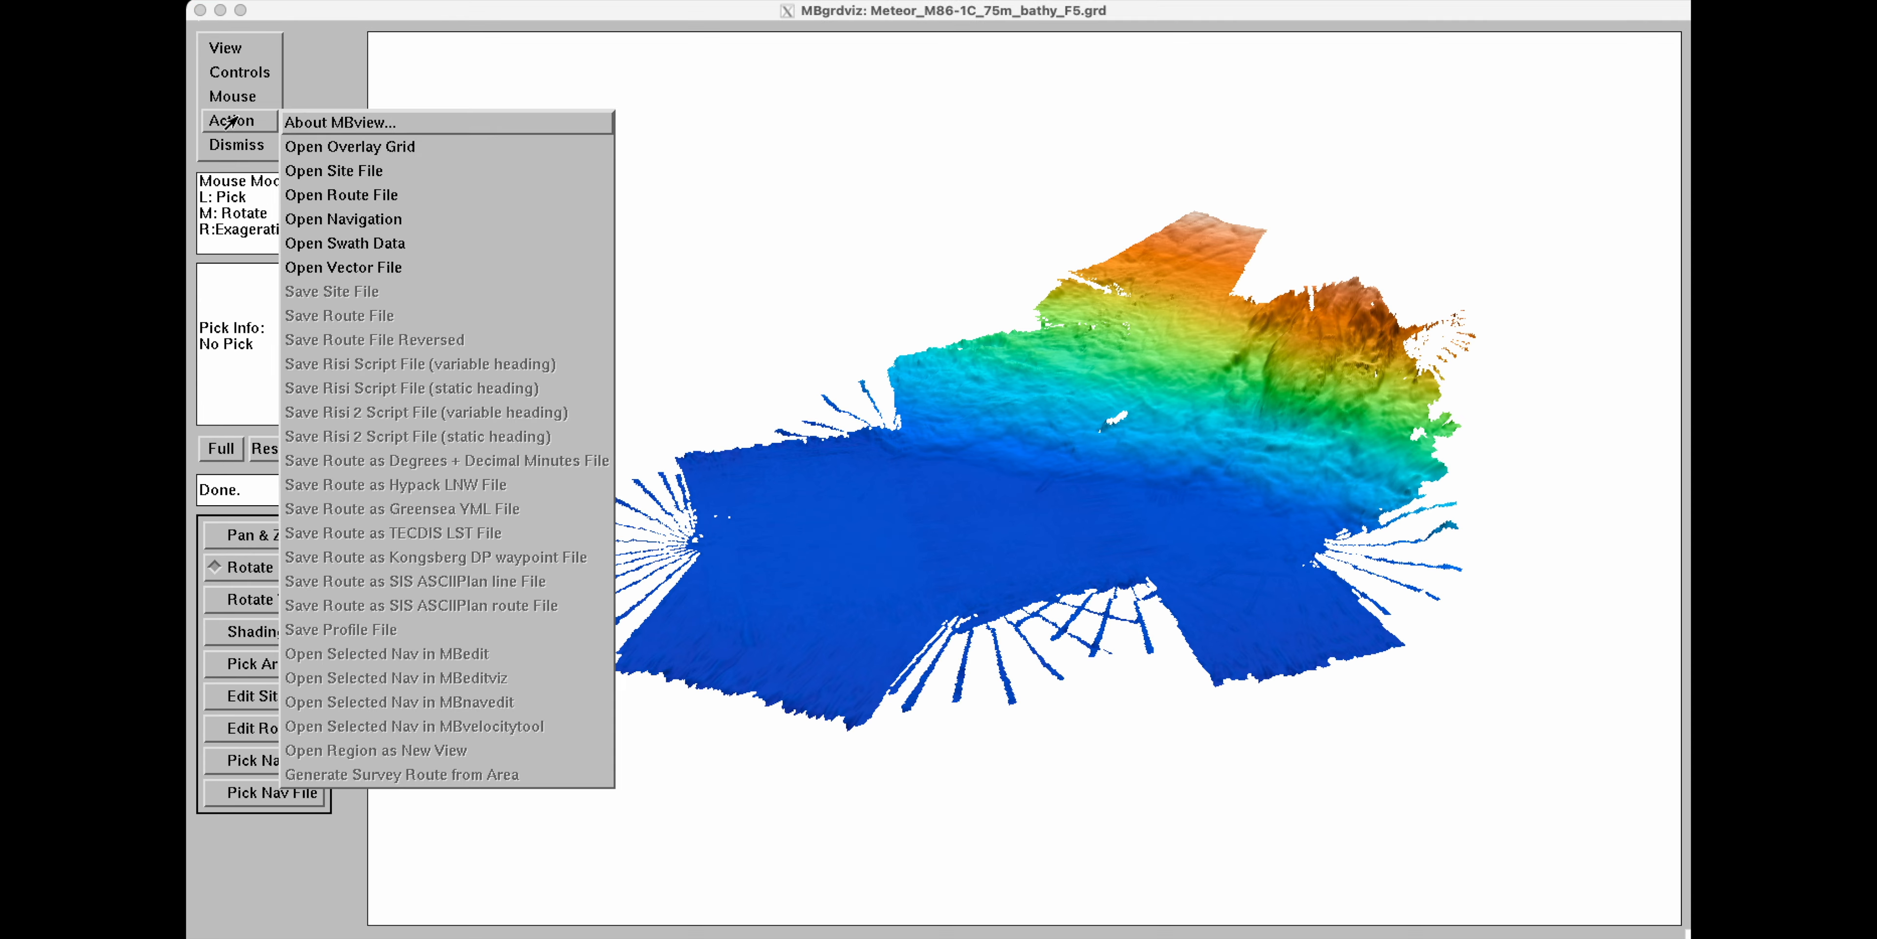
click(340, 222)
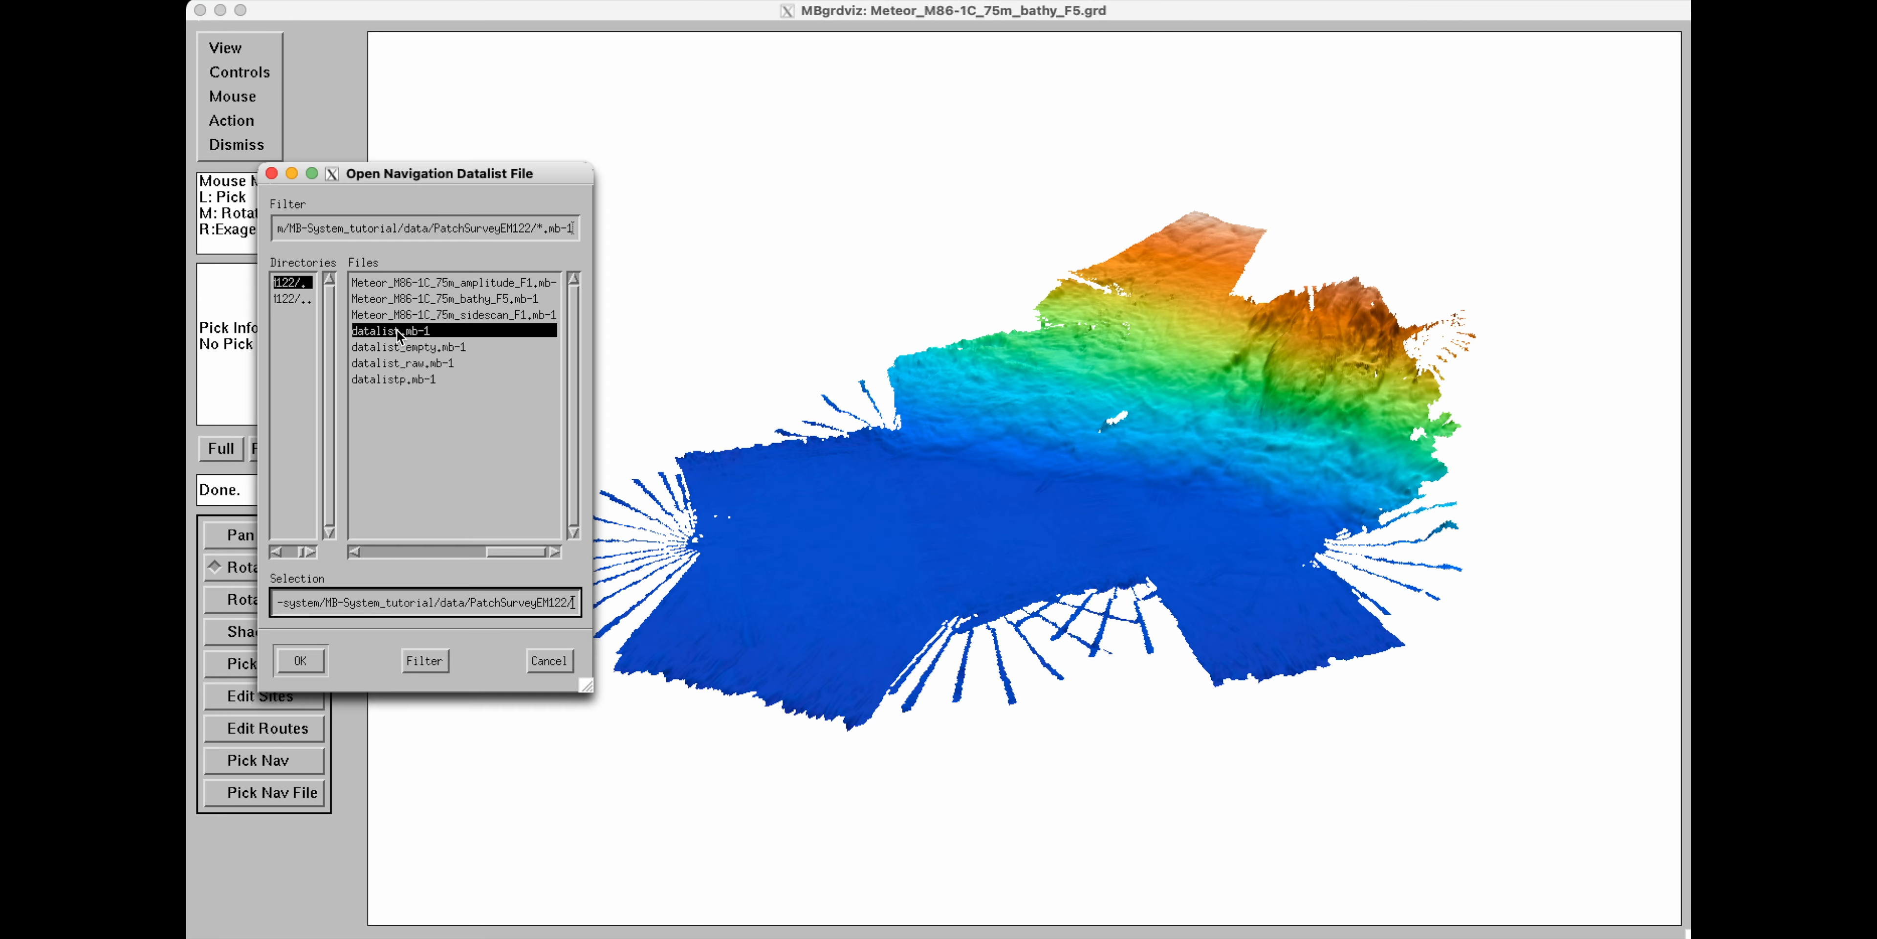
click(300, 661)
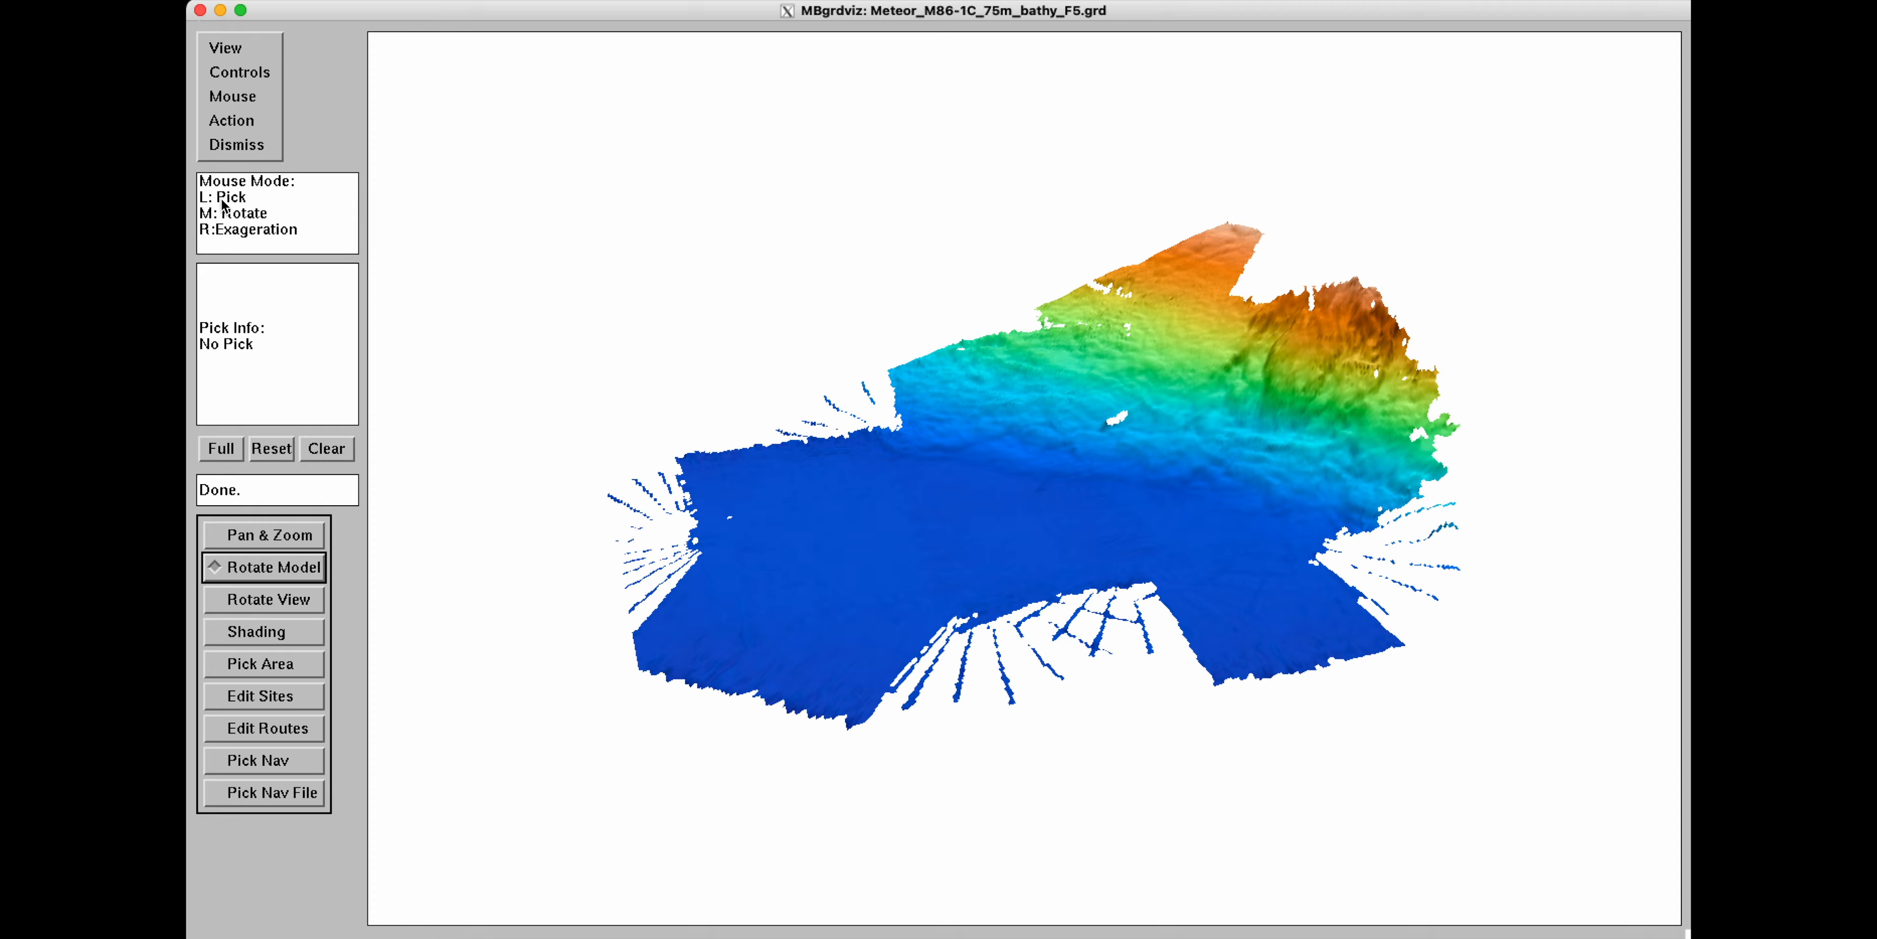
click(232, 31)
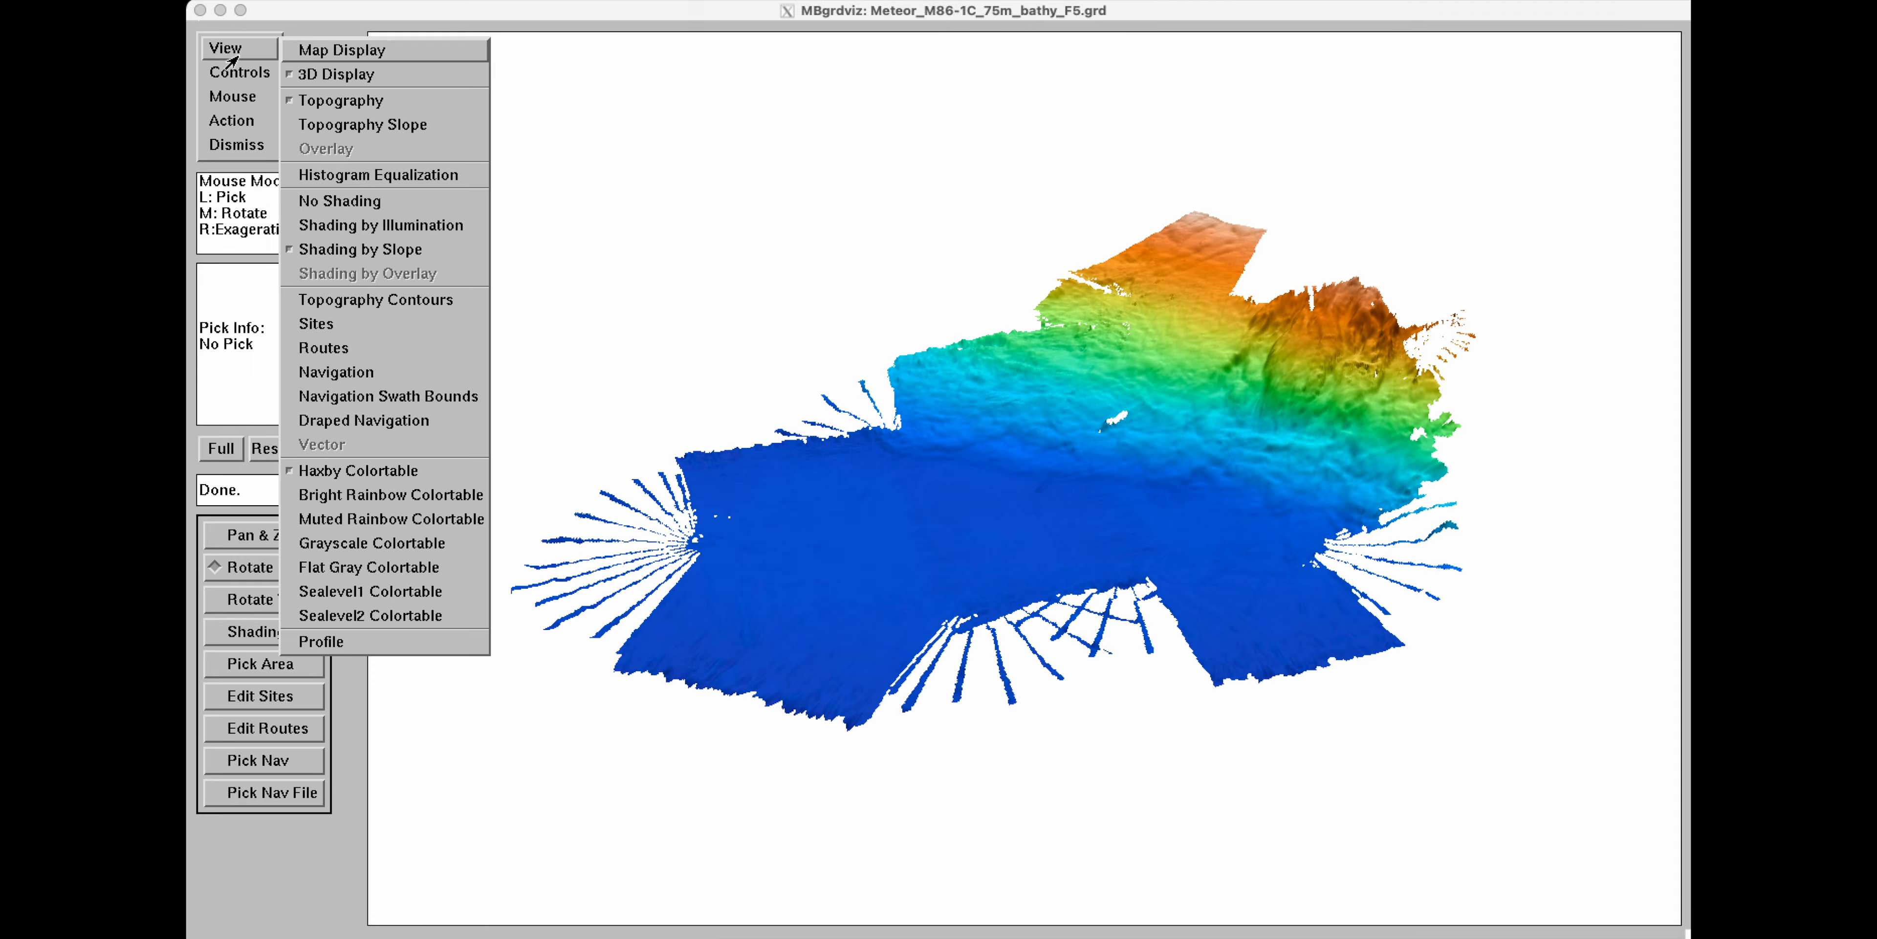
click(346, 377)
middle_drag(908, 433, 1228, 435)
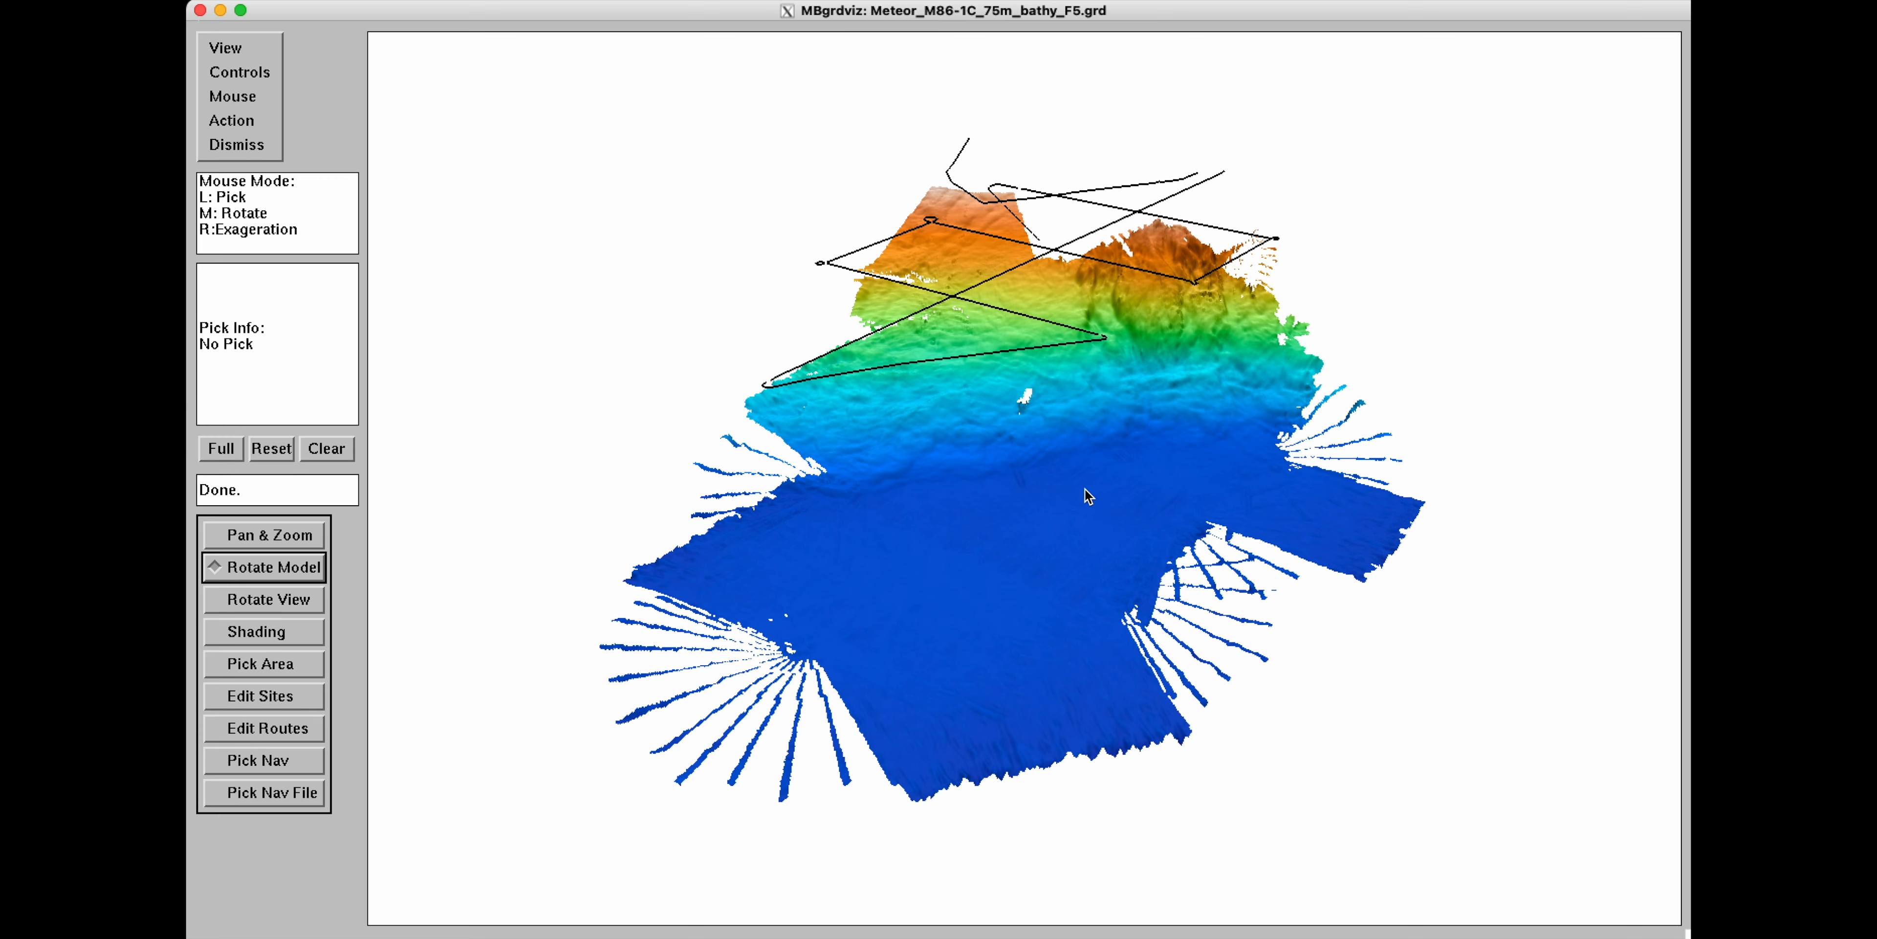
Return to the map display and briefly compare the Topography Slope view before going back to Topography.
click(233, 49)
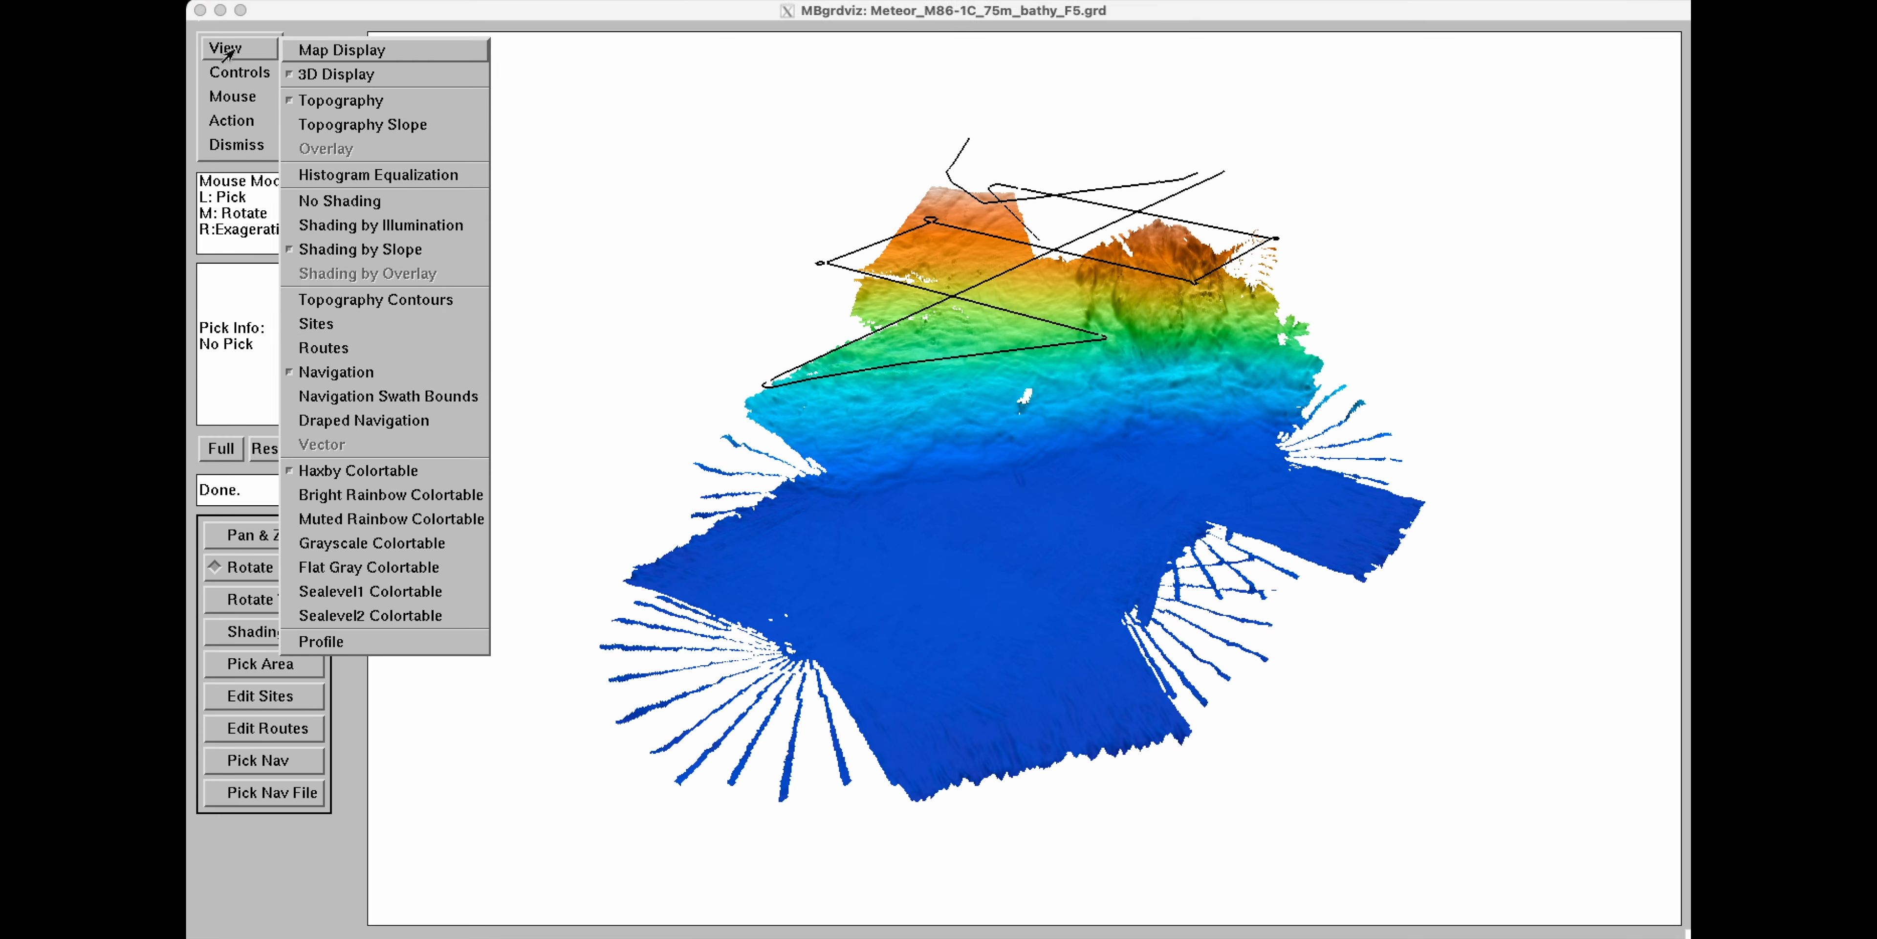
click(312, 50)
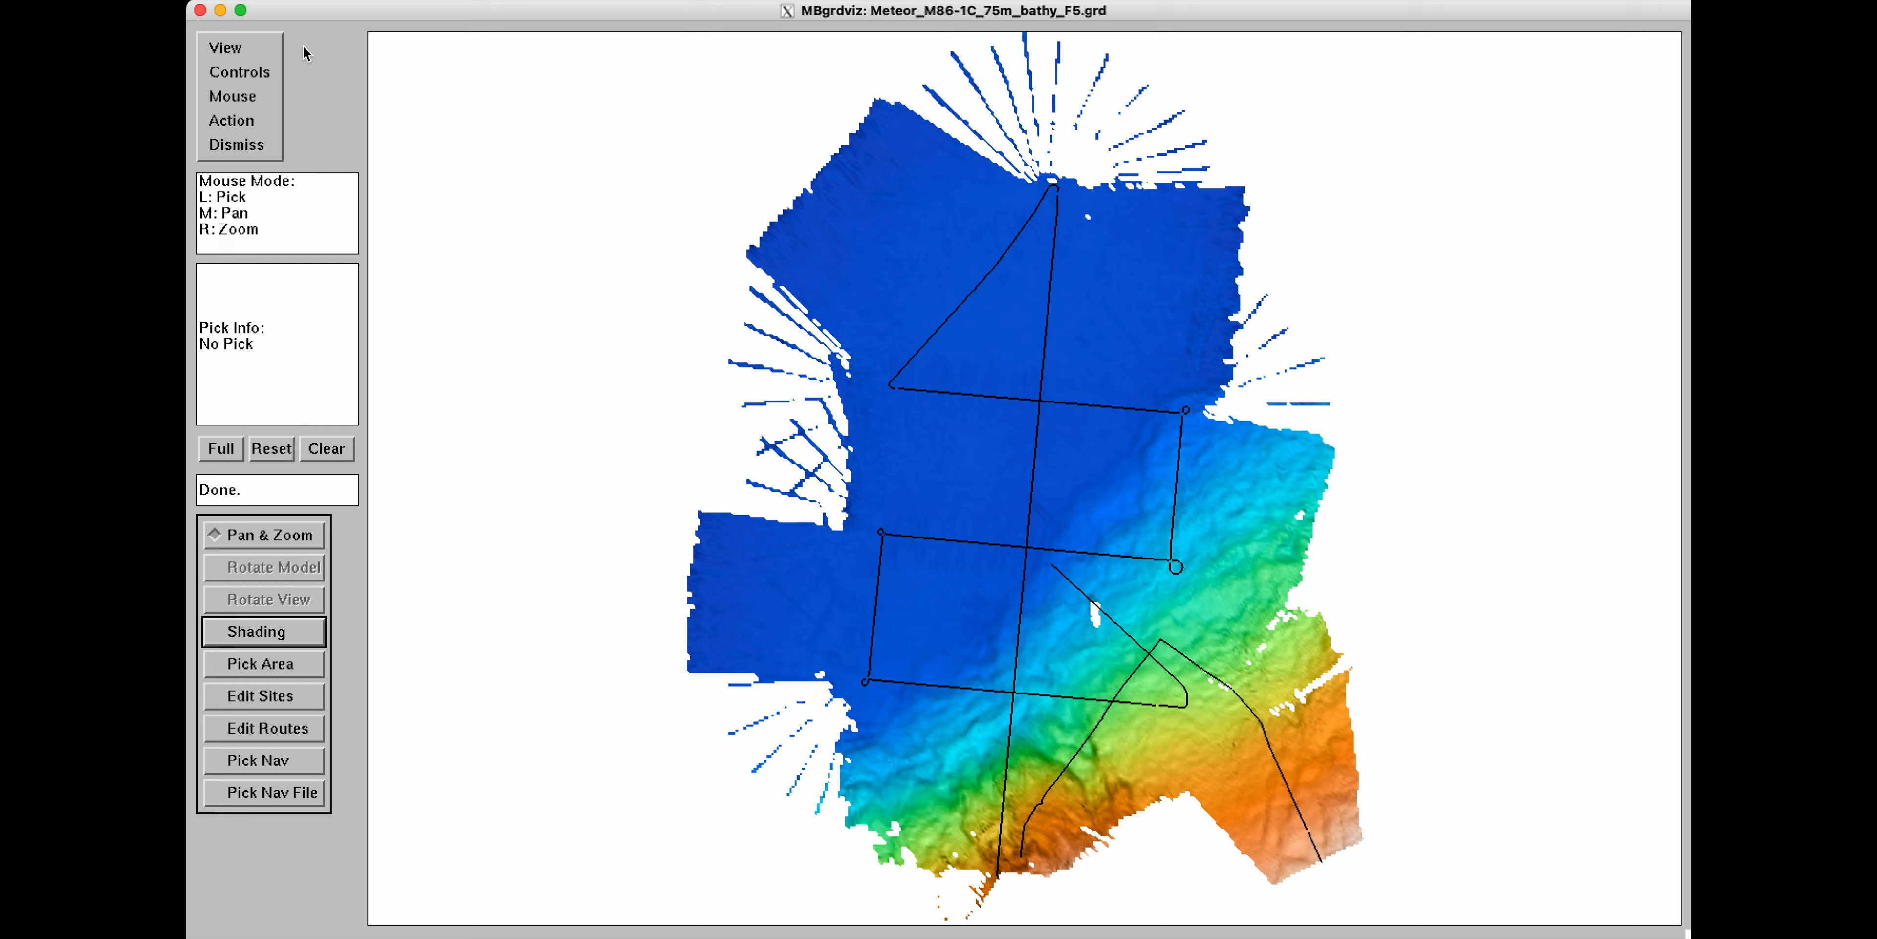
click(232, 49)
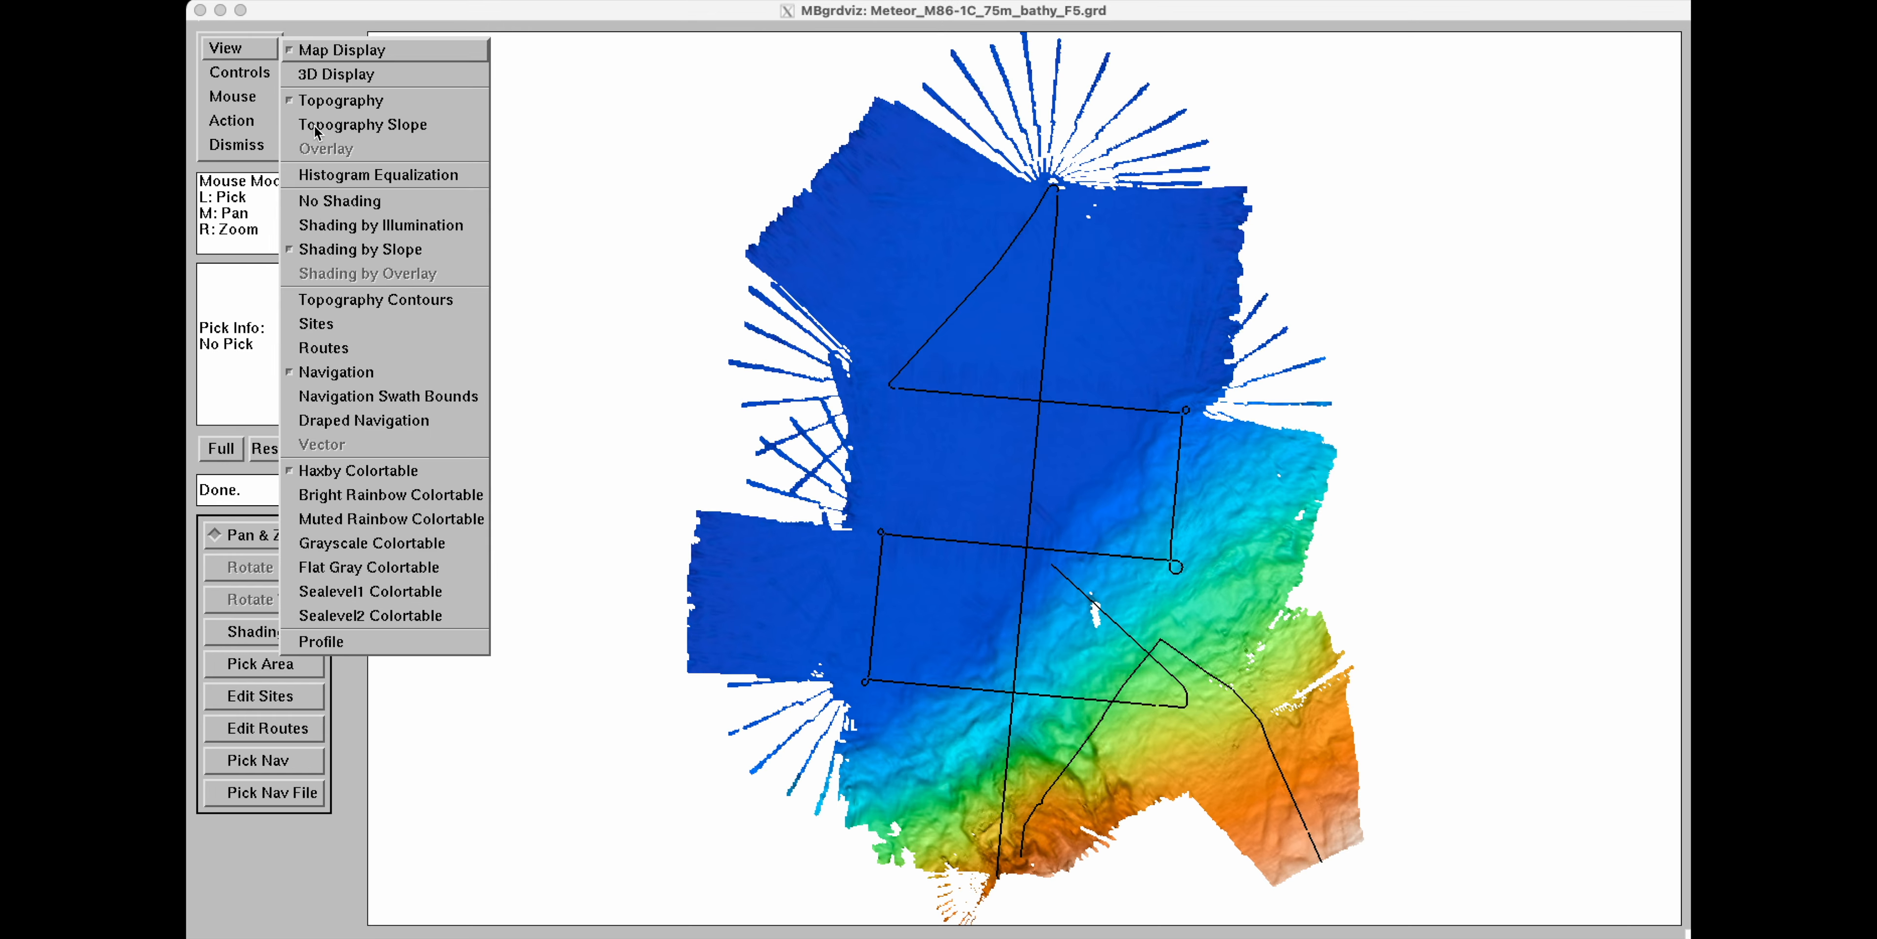
click(393, 125)
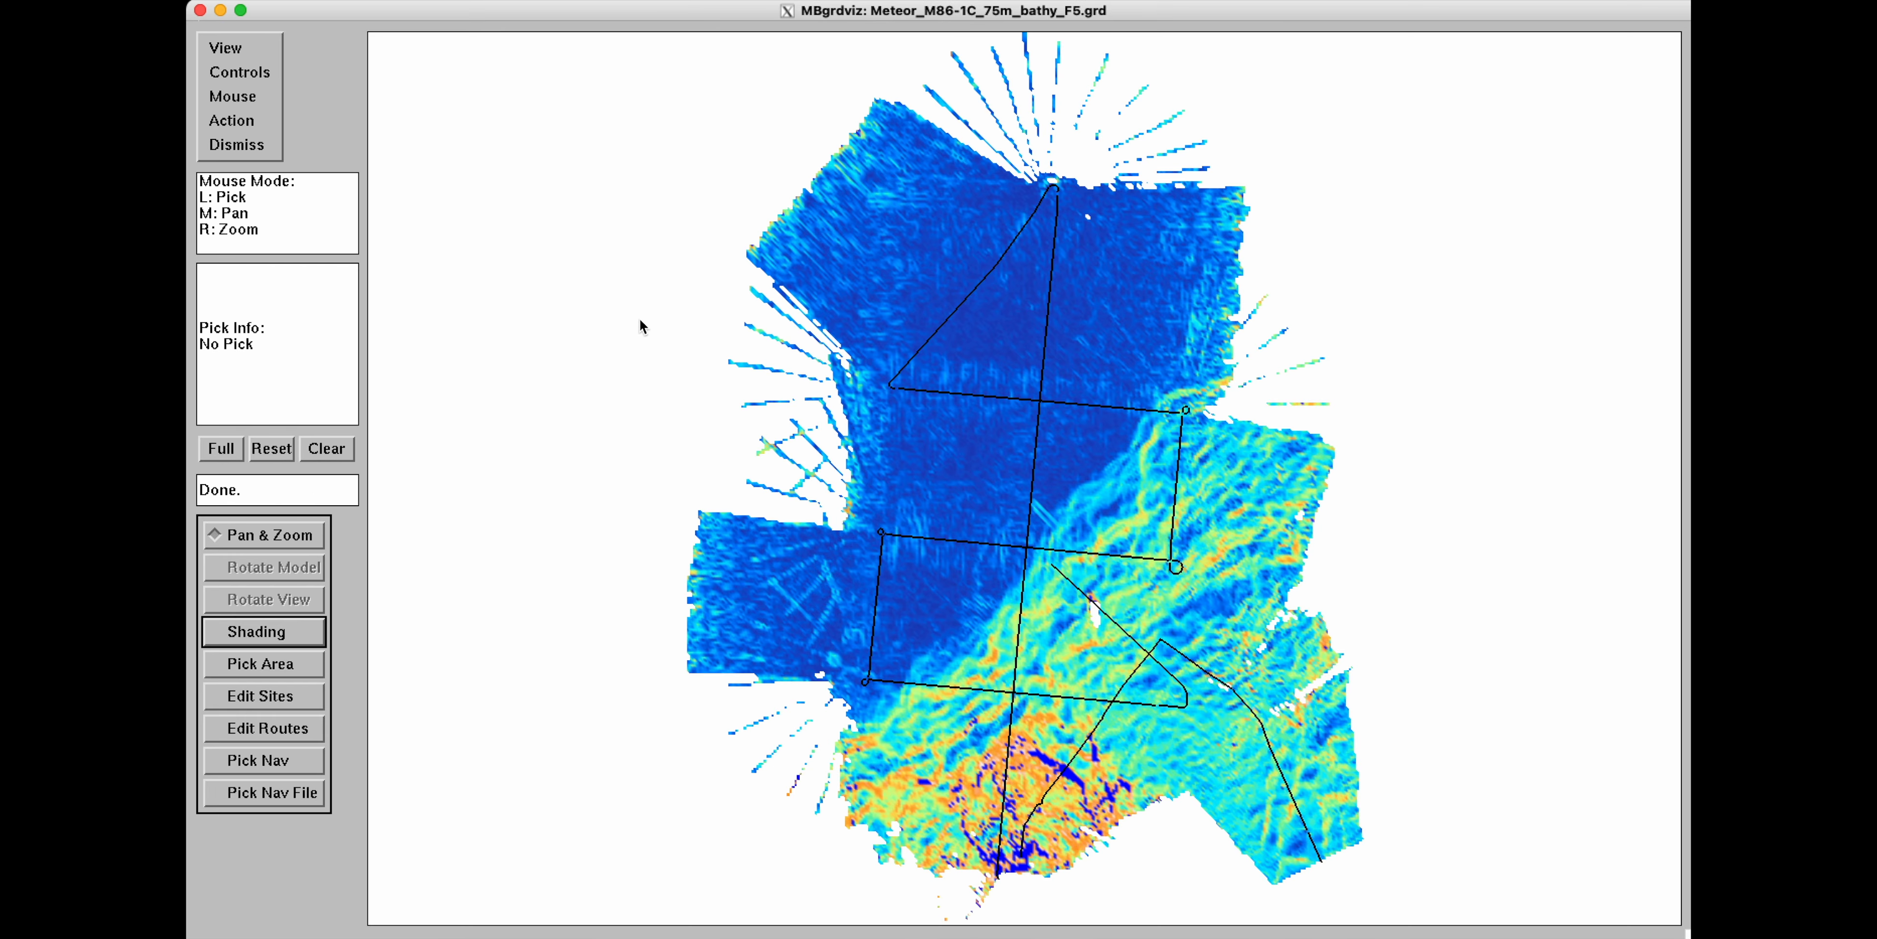
click(225, 47)
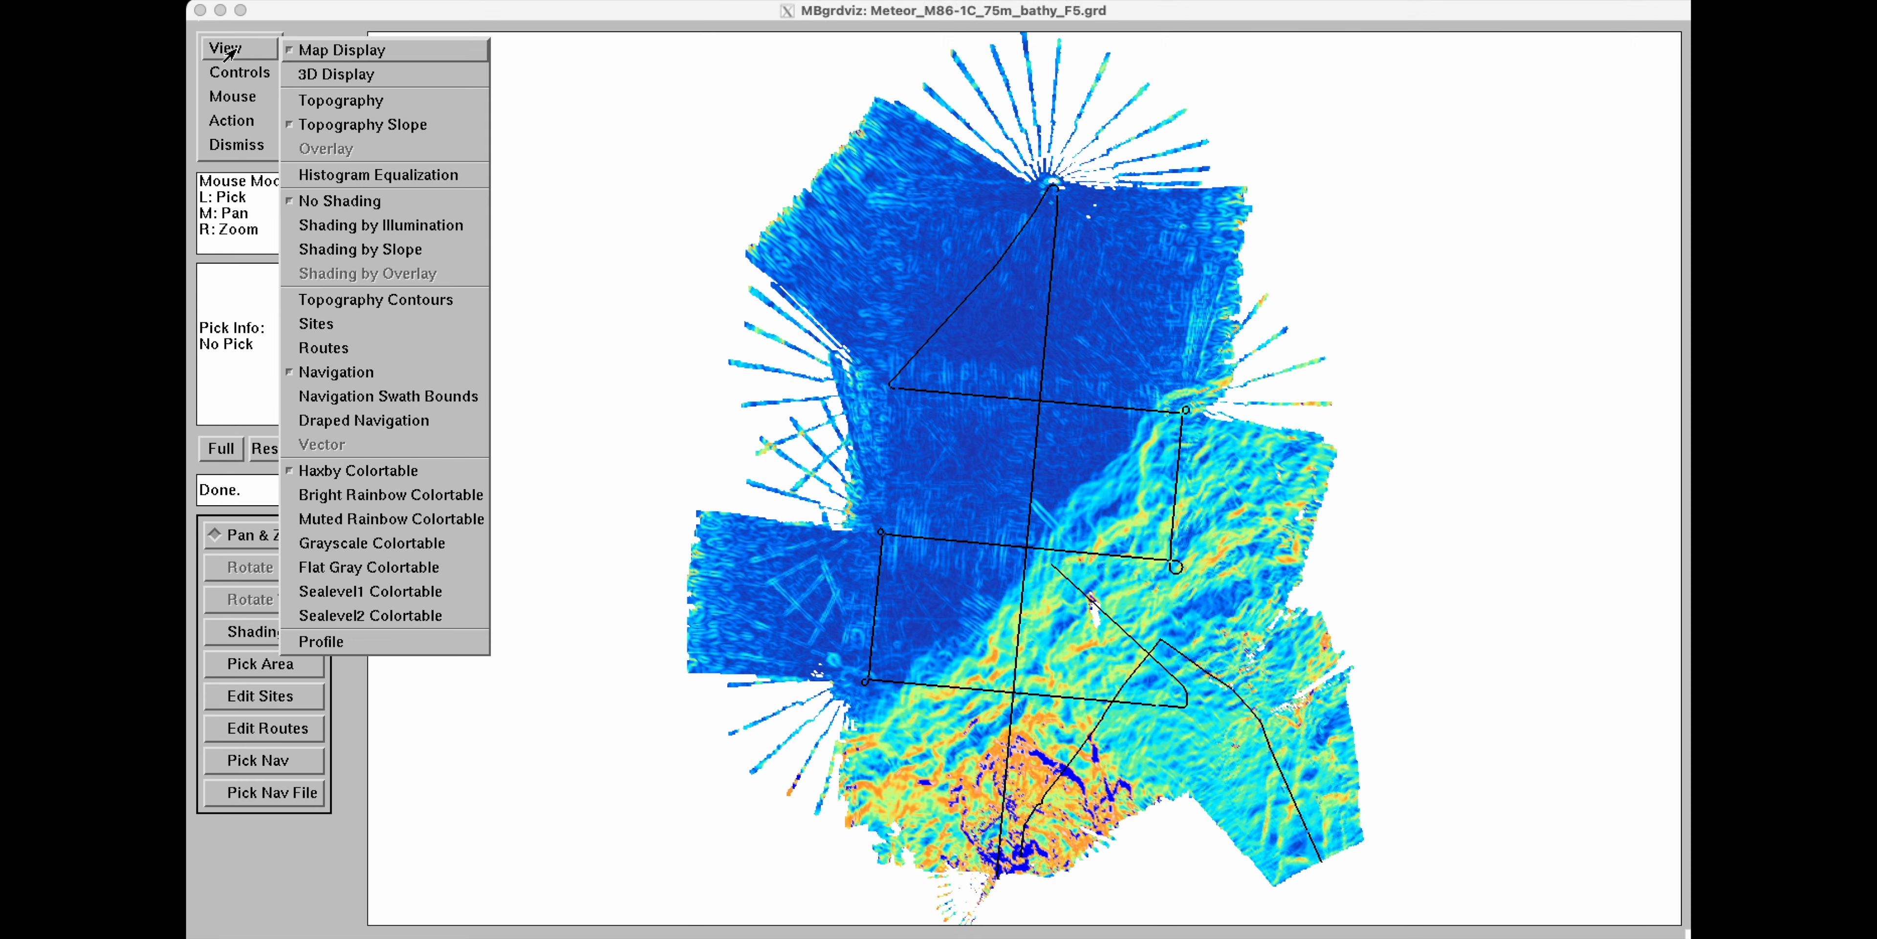
click(340, 100)
Try shading by illumination, then restore shading by slope.
click(238, 48)
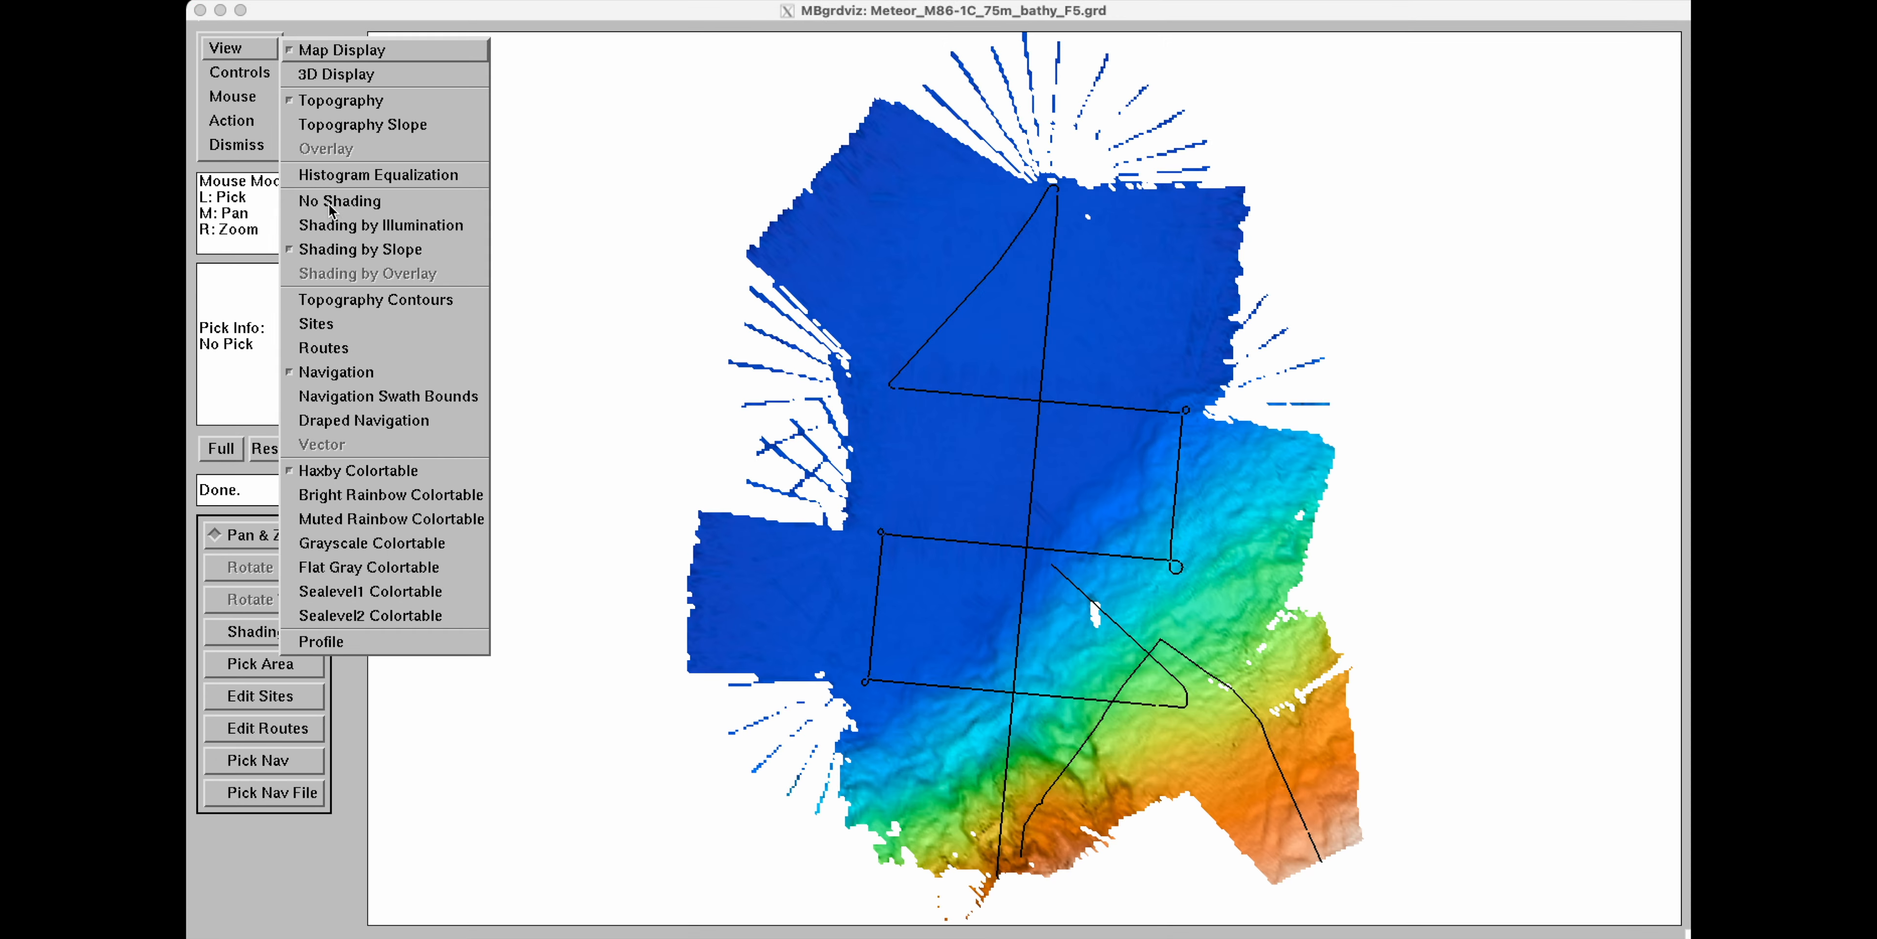
click(387, 226)
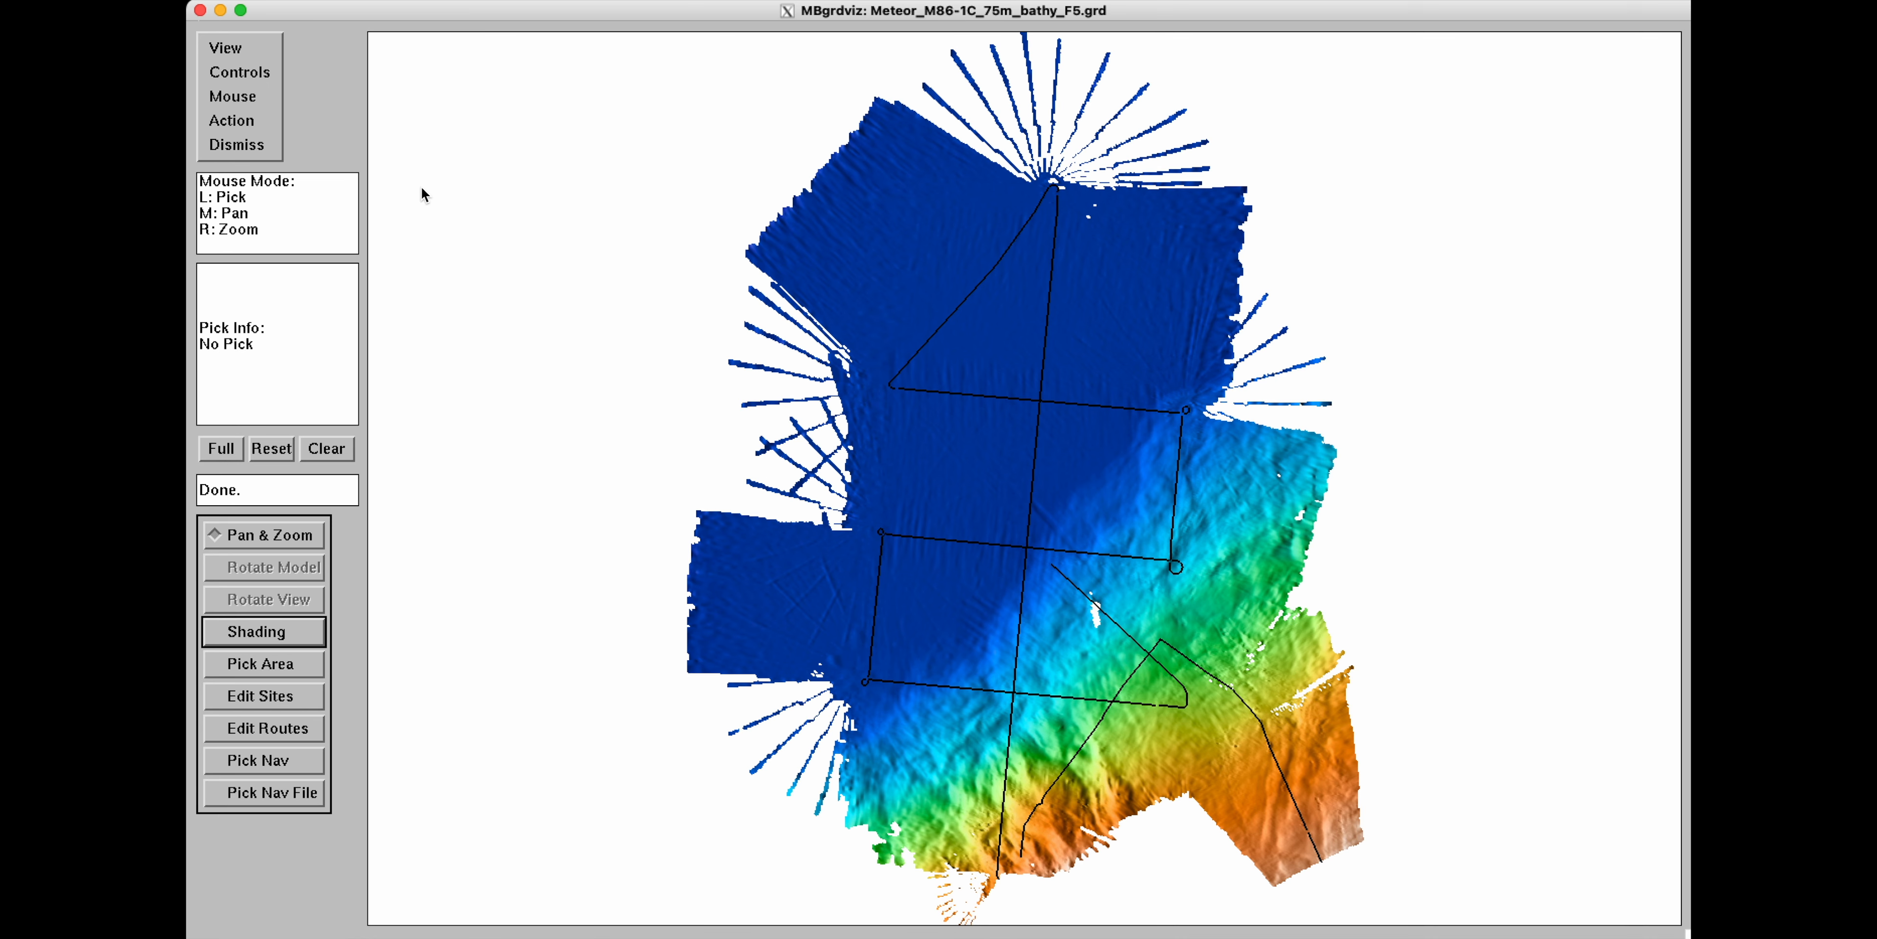
click(220, 51)
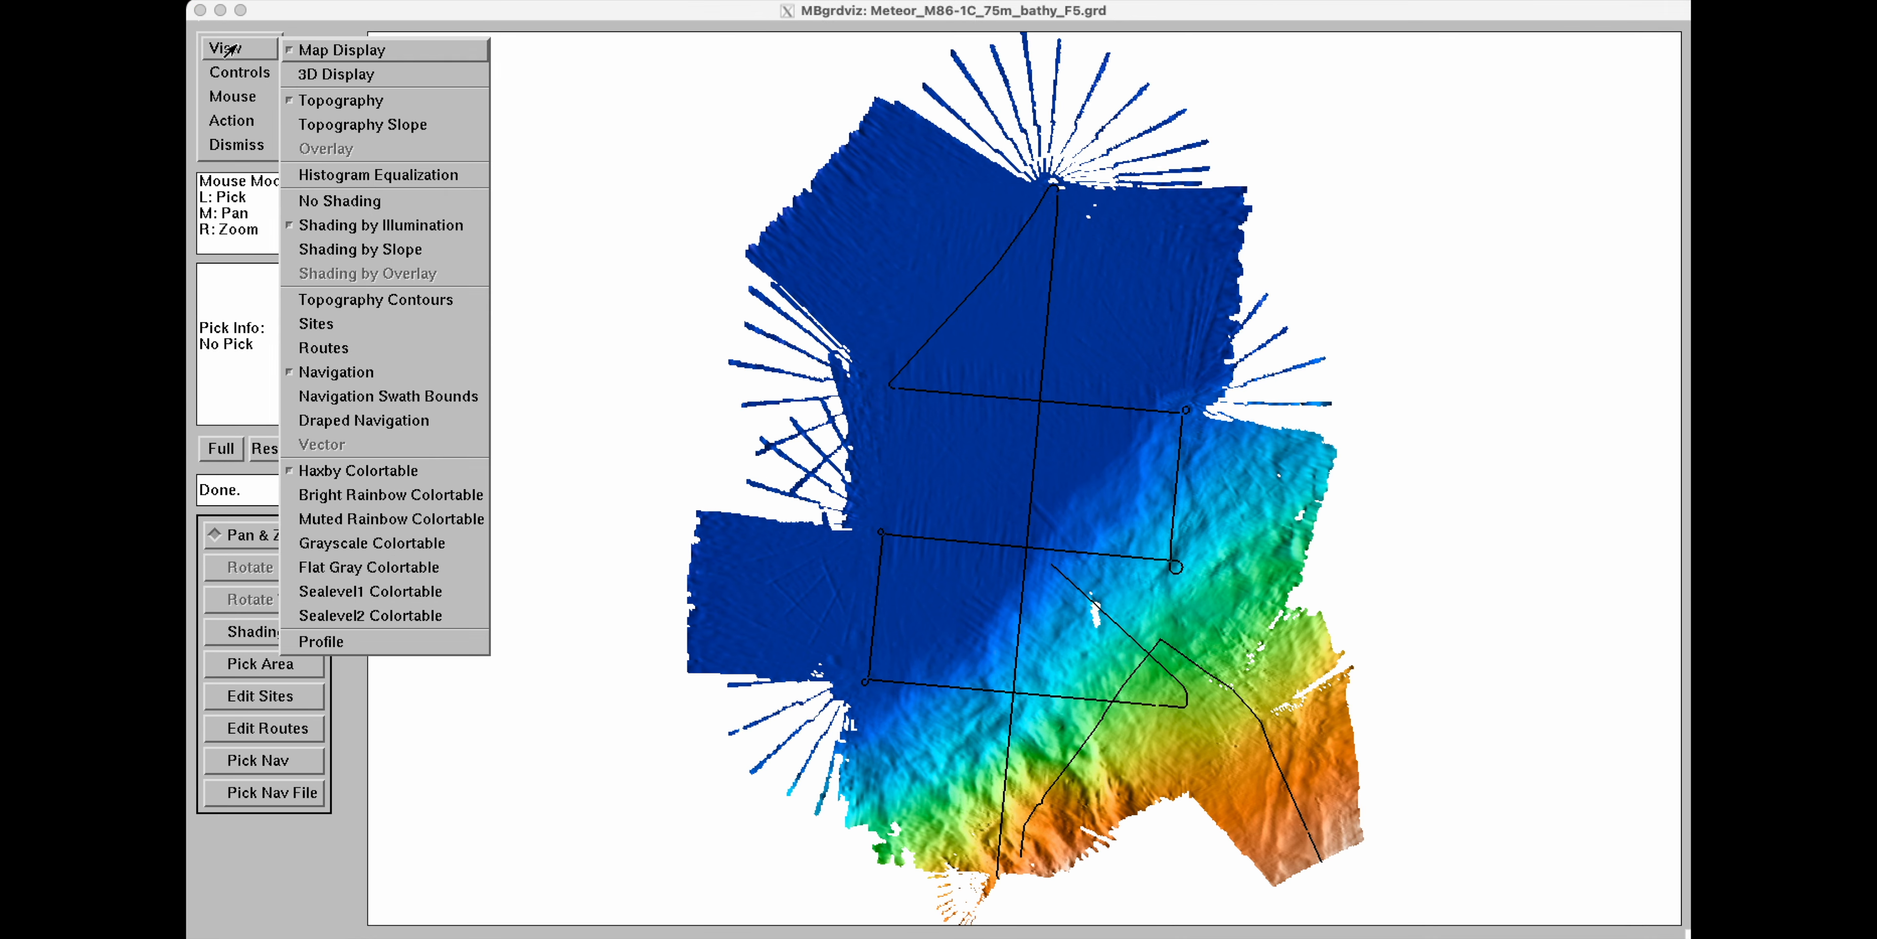
click(326, 250)
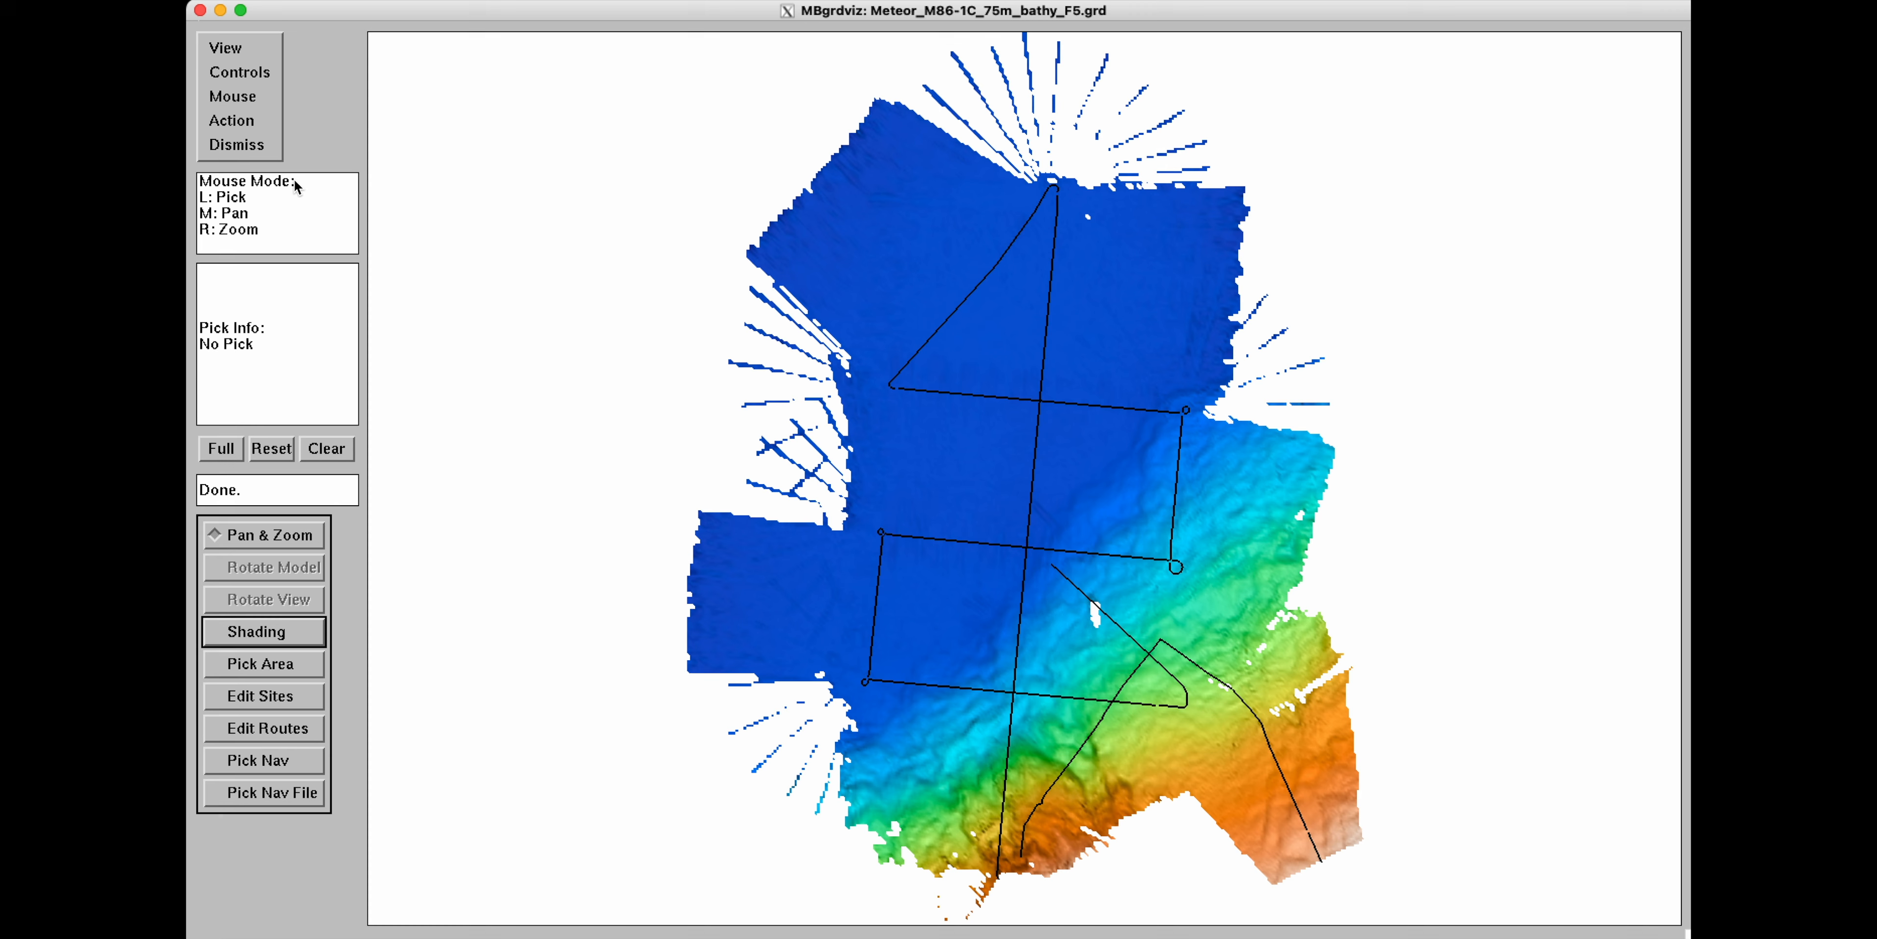
Turn on topography contours and switch to the Sealevel1 colortable.
click(256, 57)
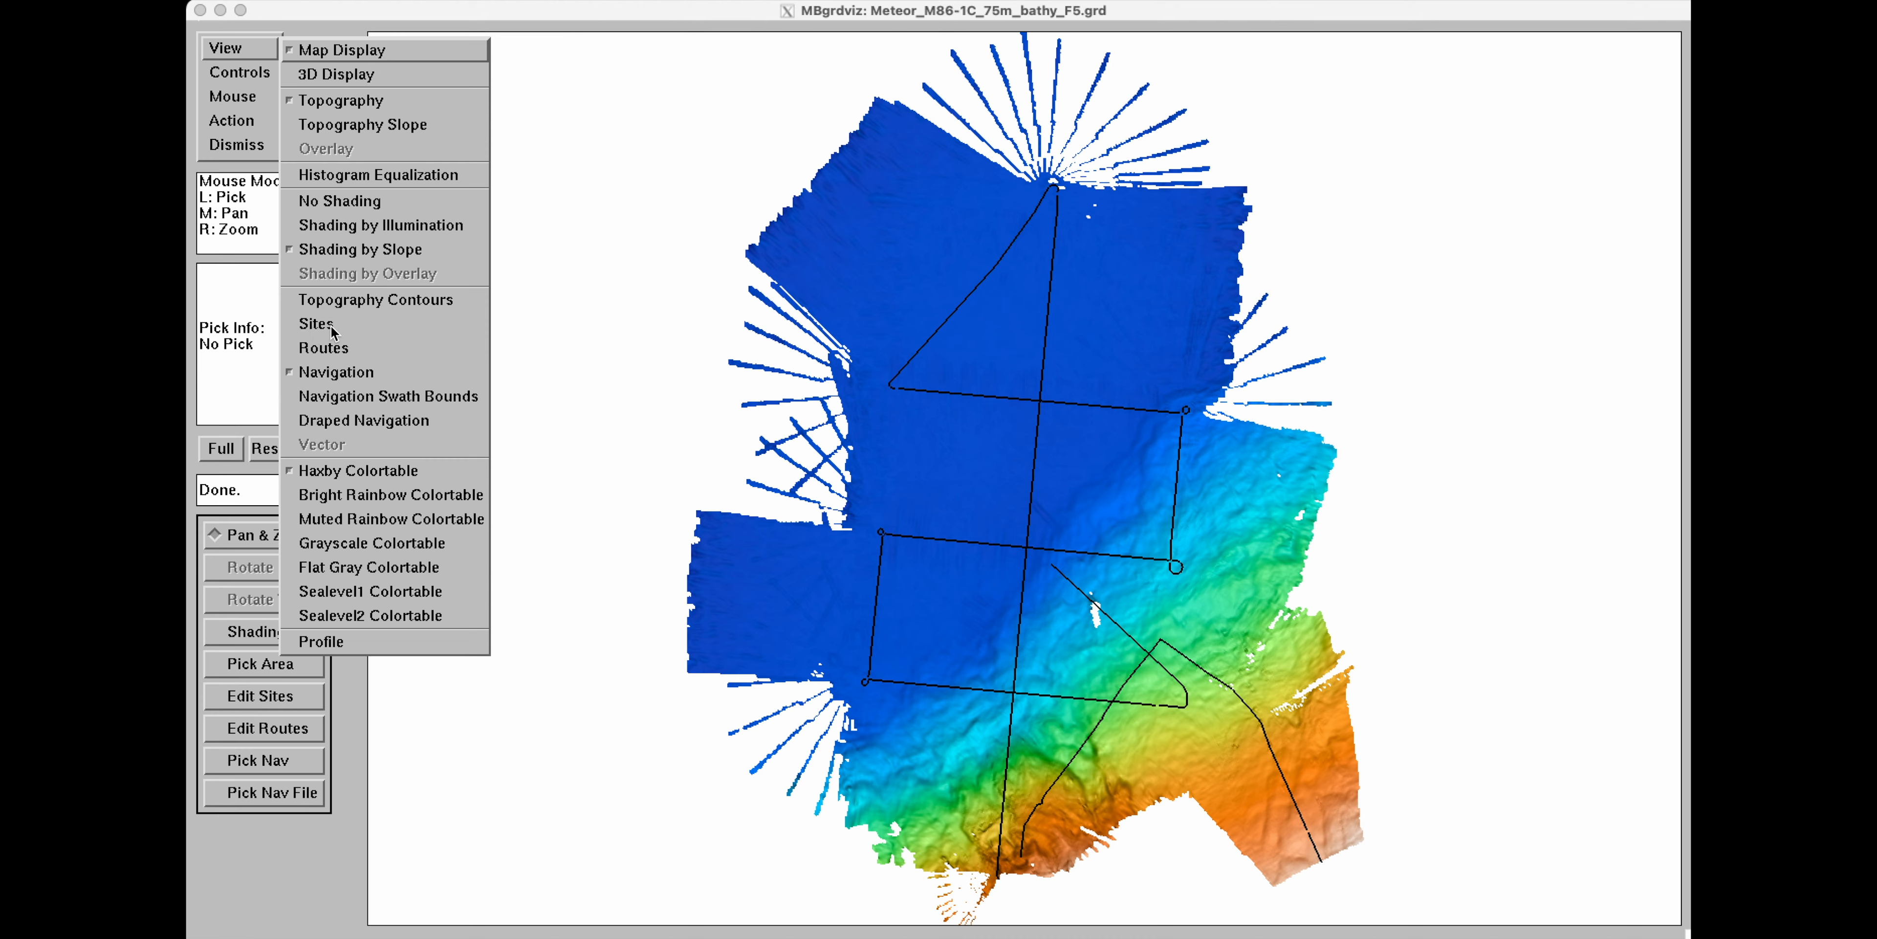
click(368, 305)
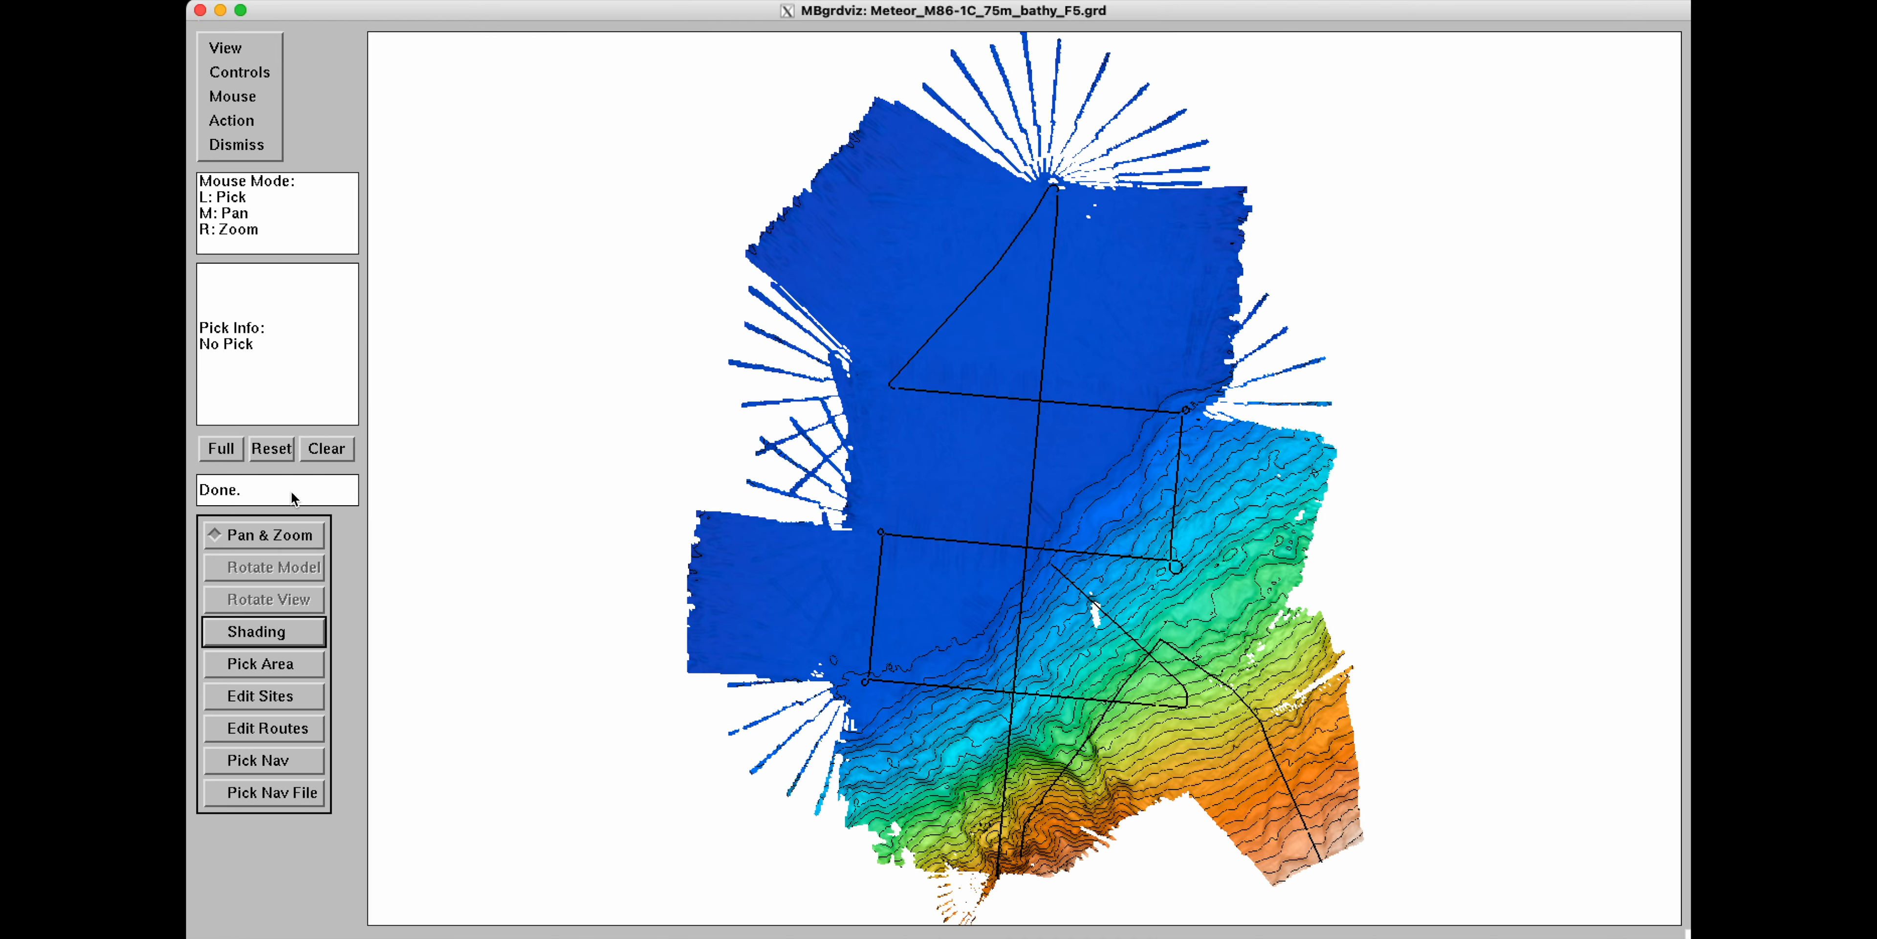
click(257, 53)
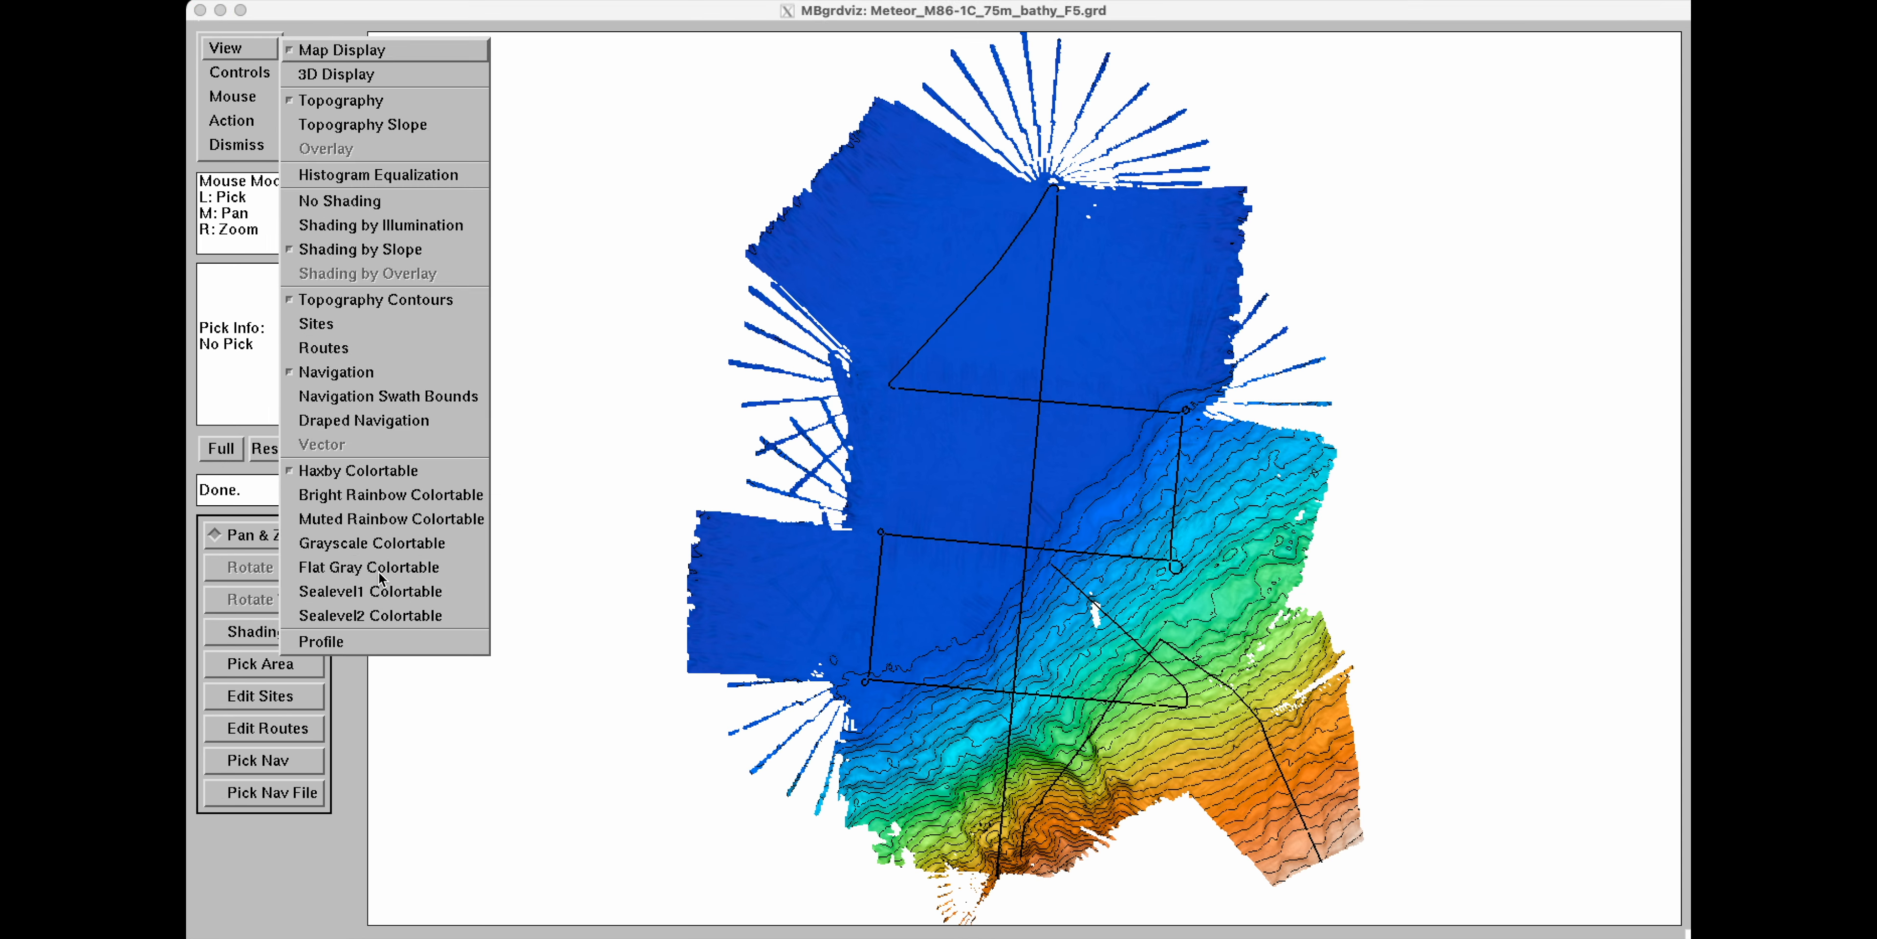
click(369, 591)
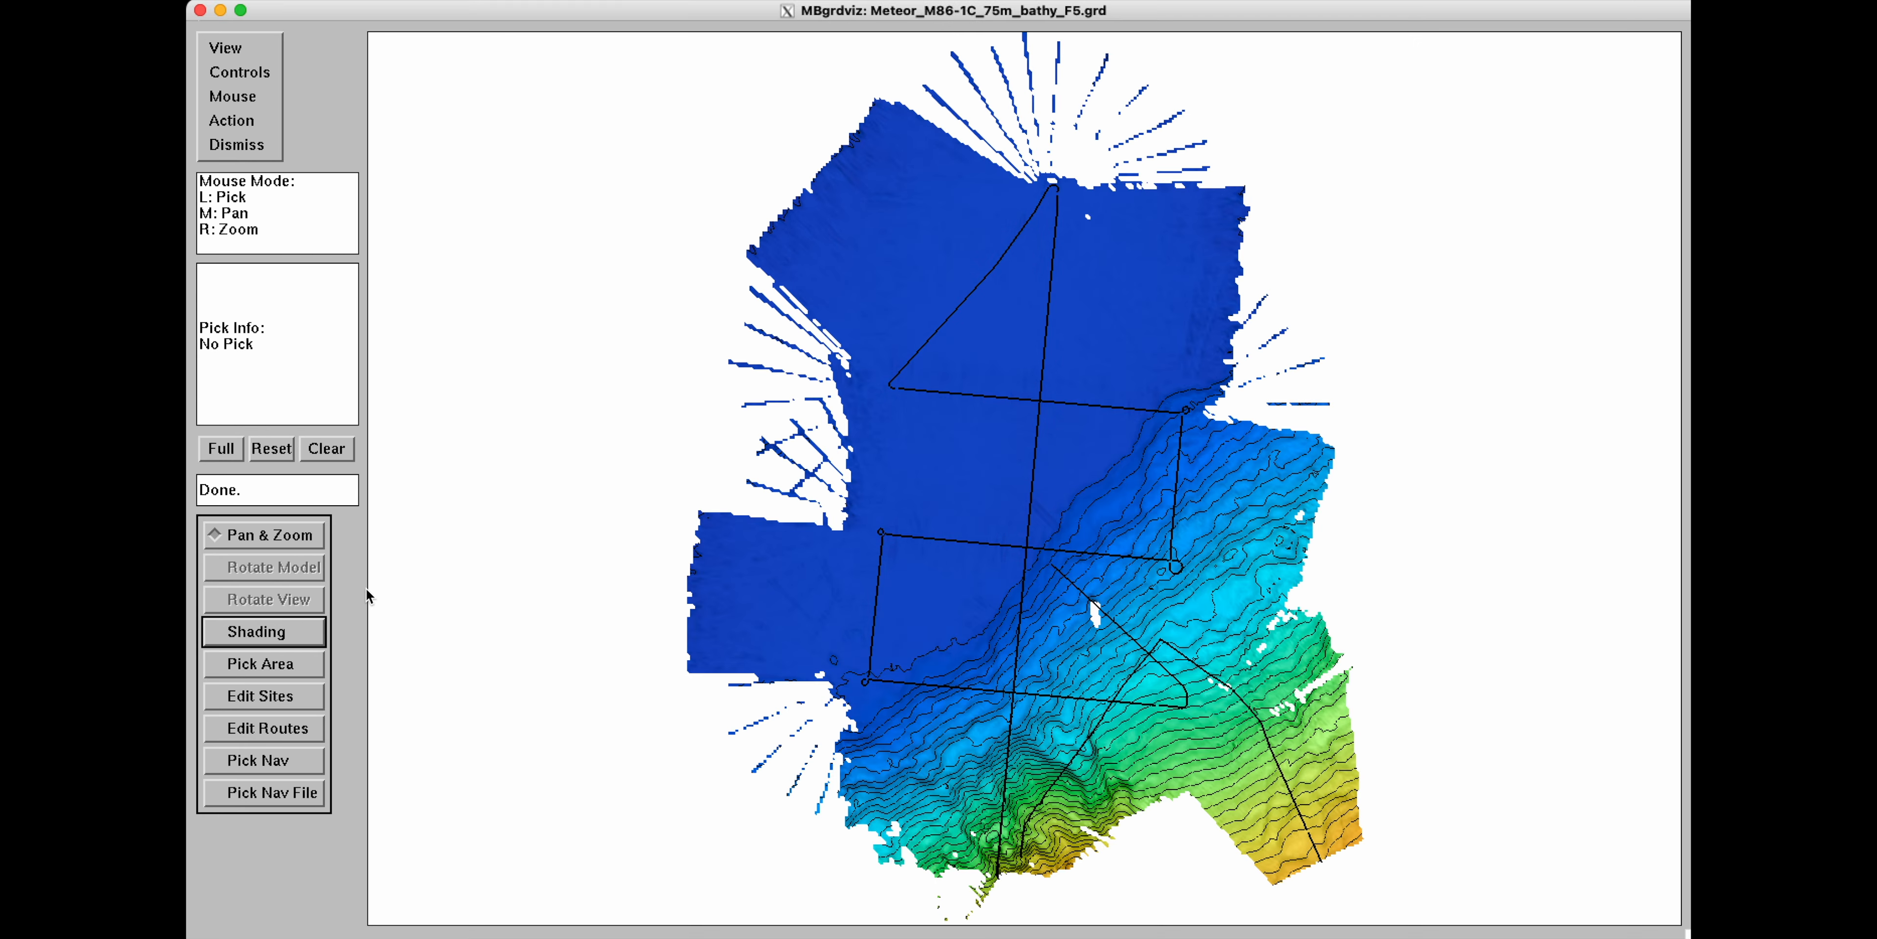
Open the overlay grid Meteor_M86-1C_75m_amplitude_F1.grd.
click(233, 48)
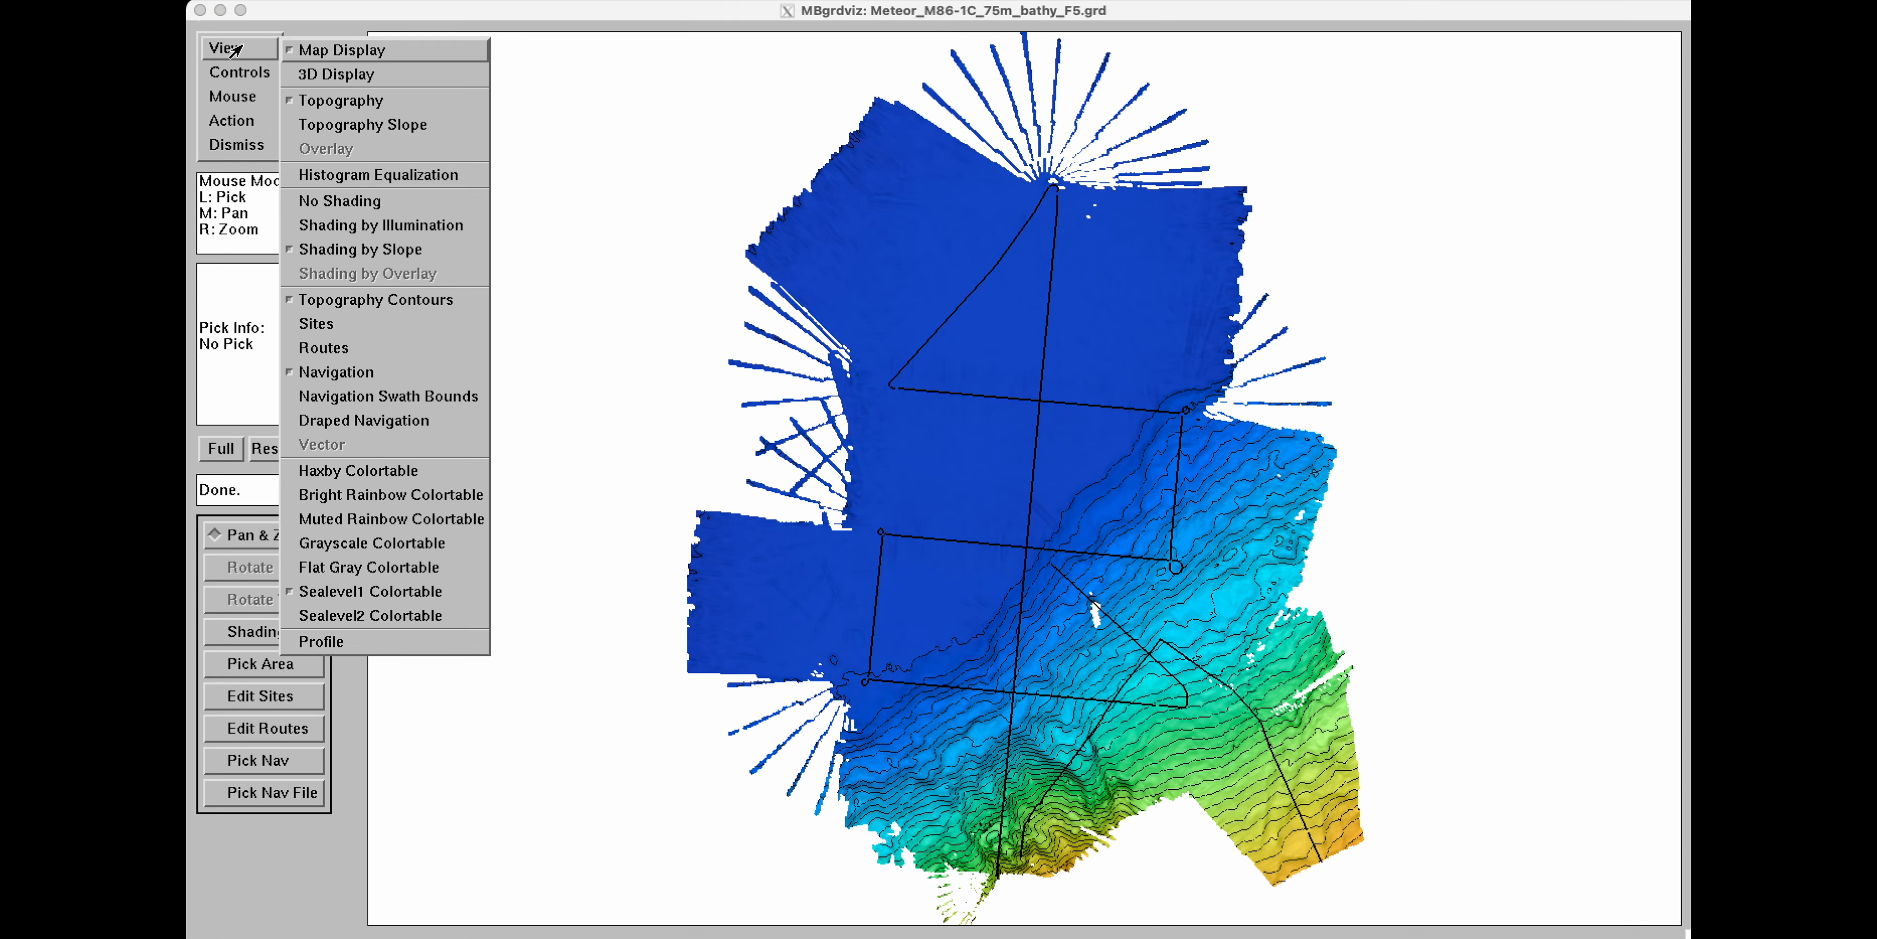
click(304, 27)
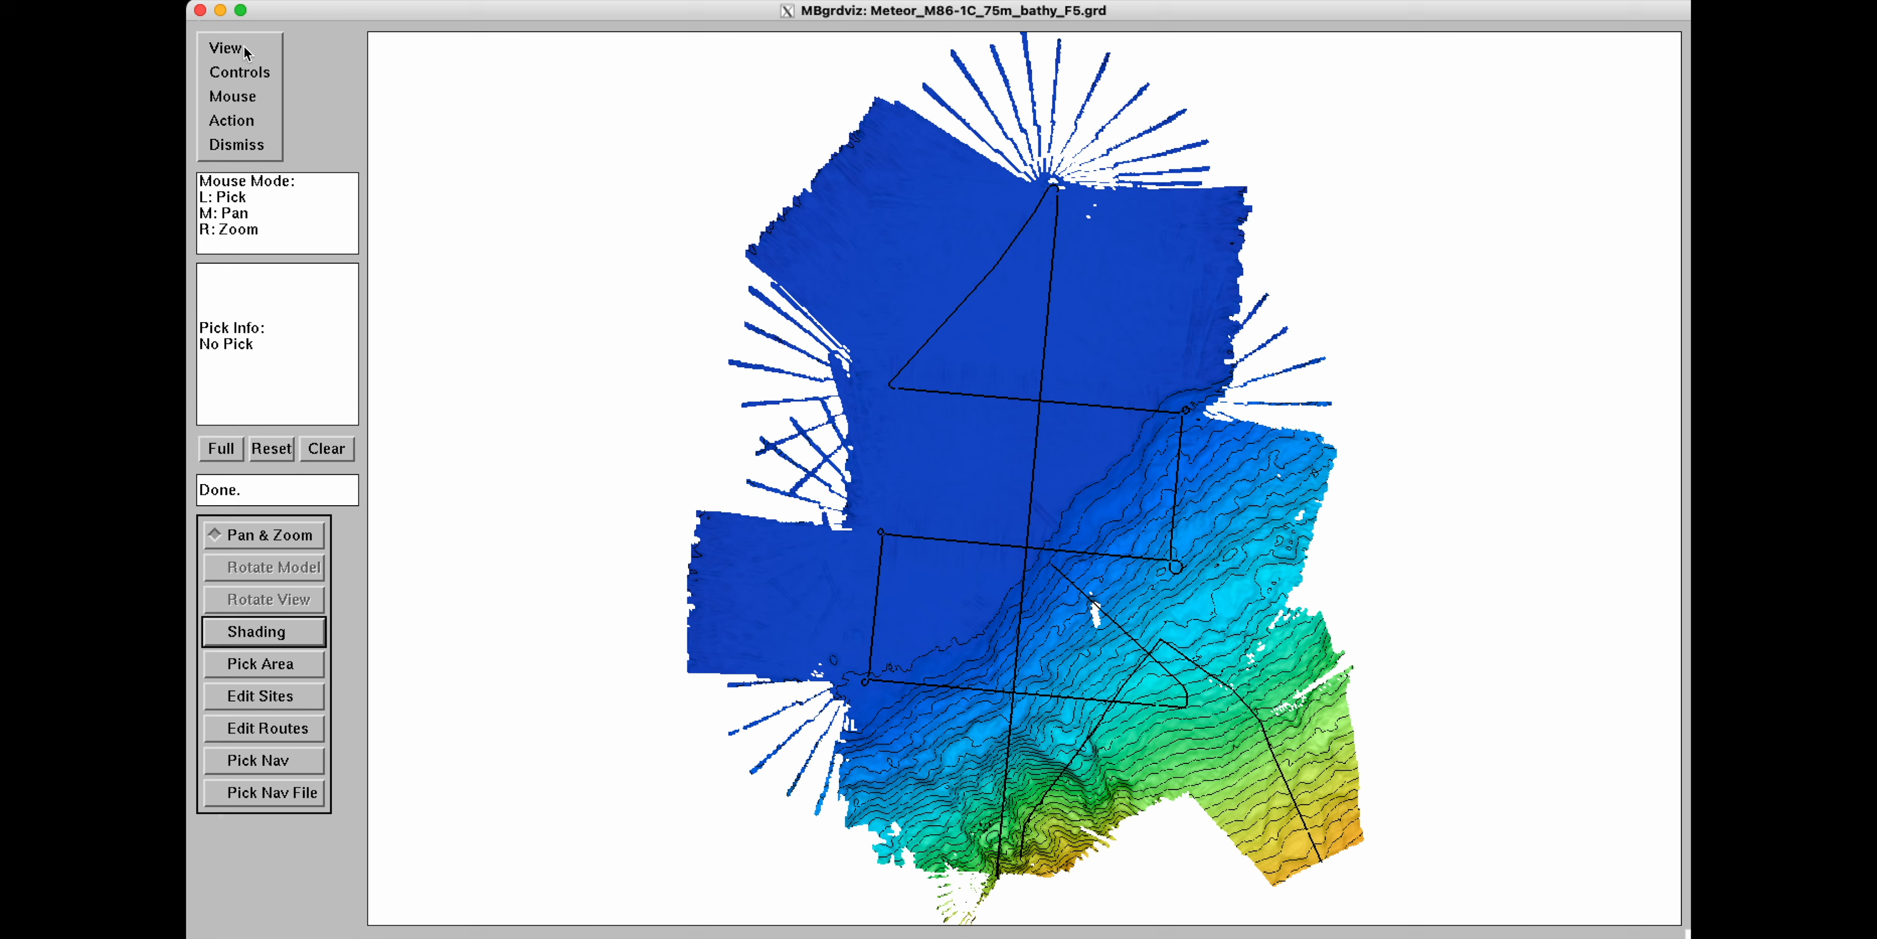
click(231, 122)
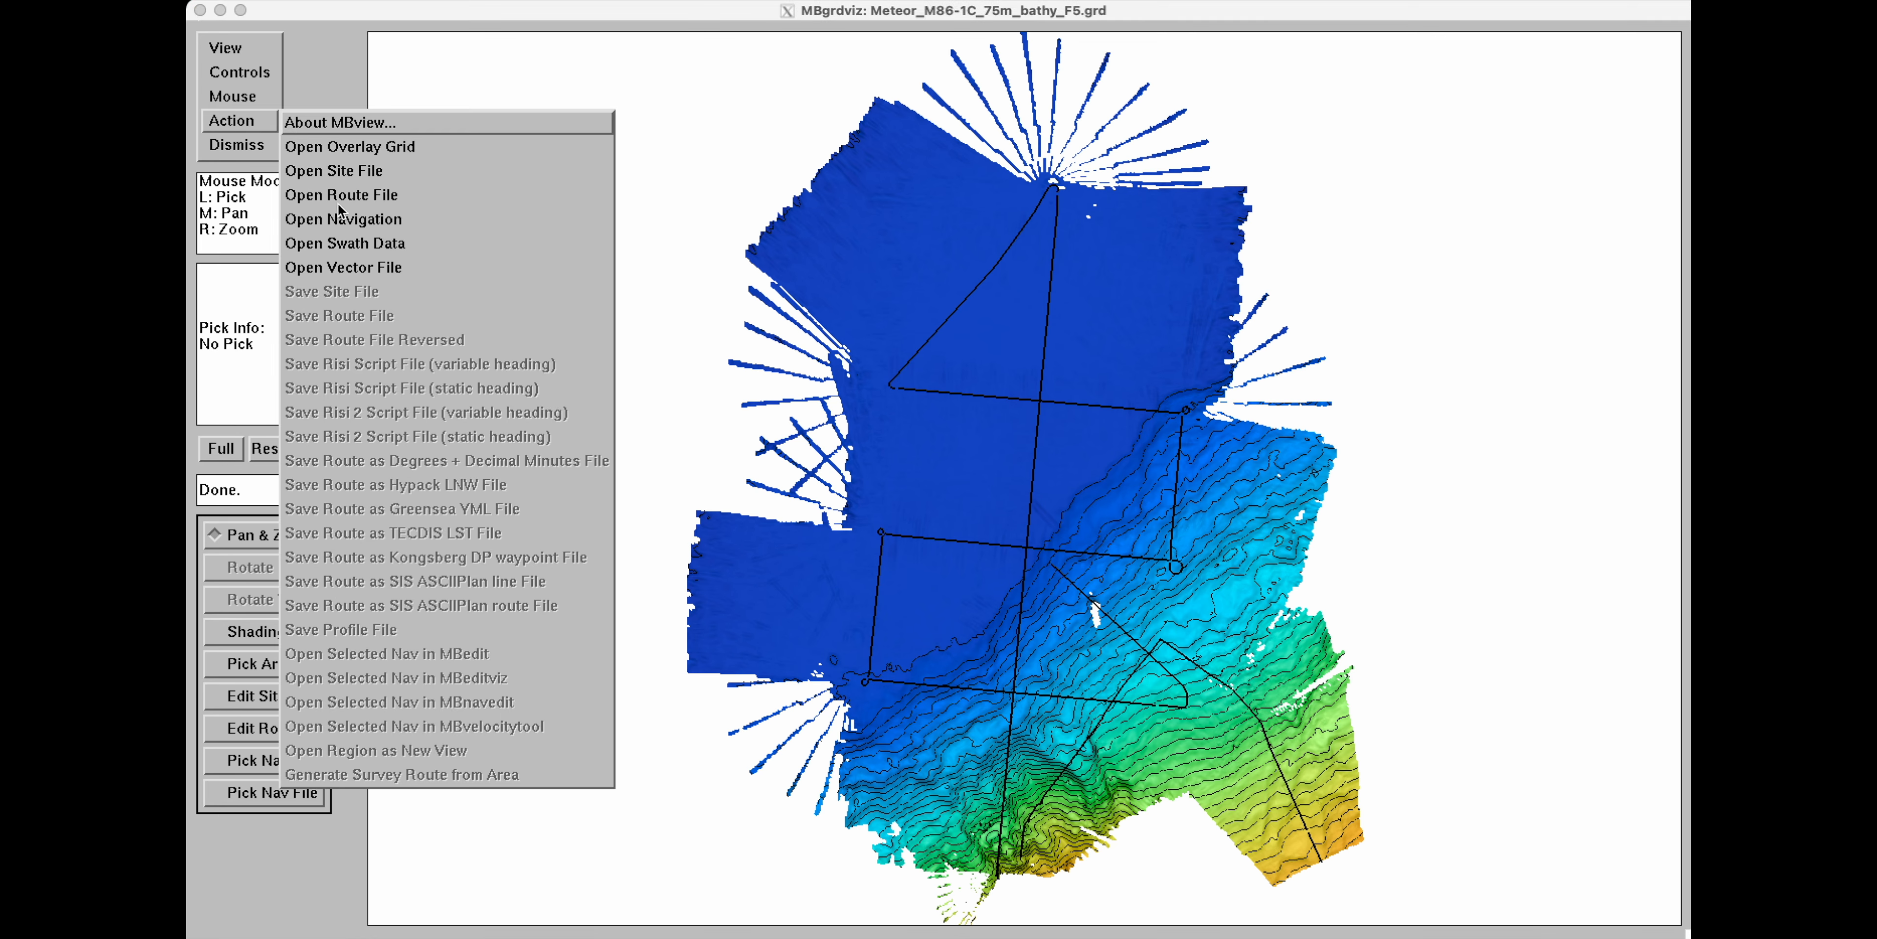
click(364, 147)
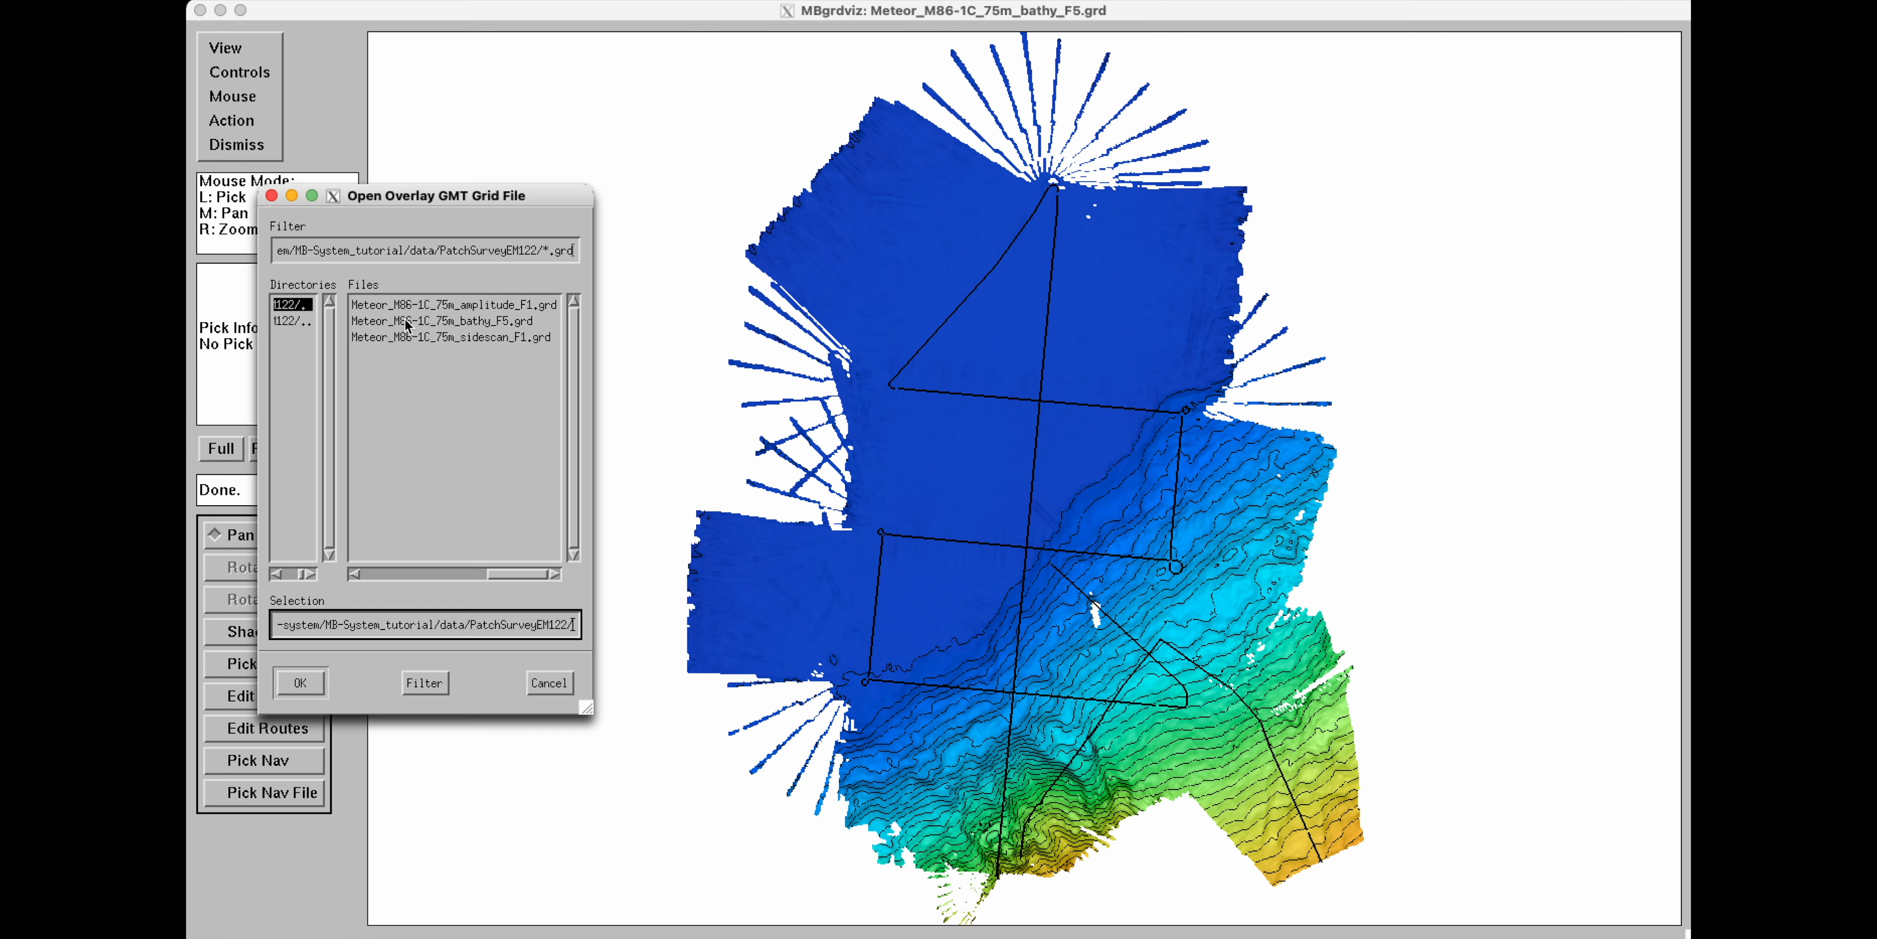
click(501, 306)
click(300, 682)
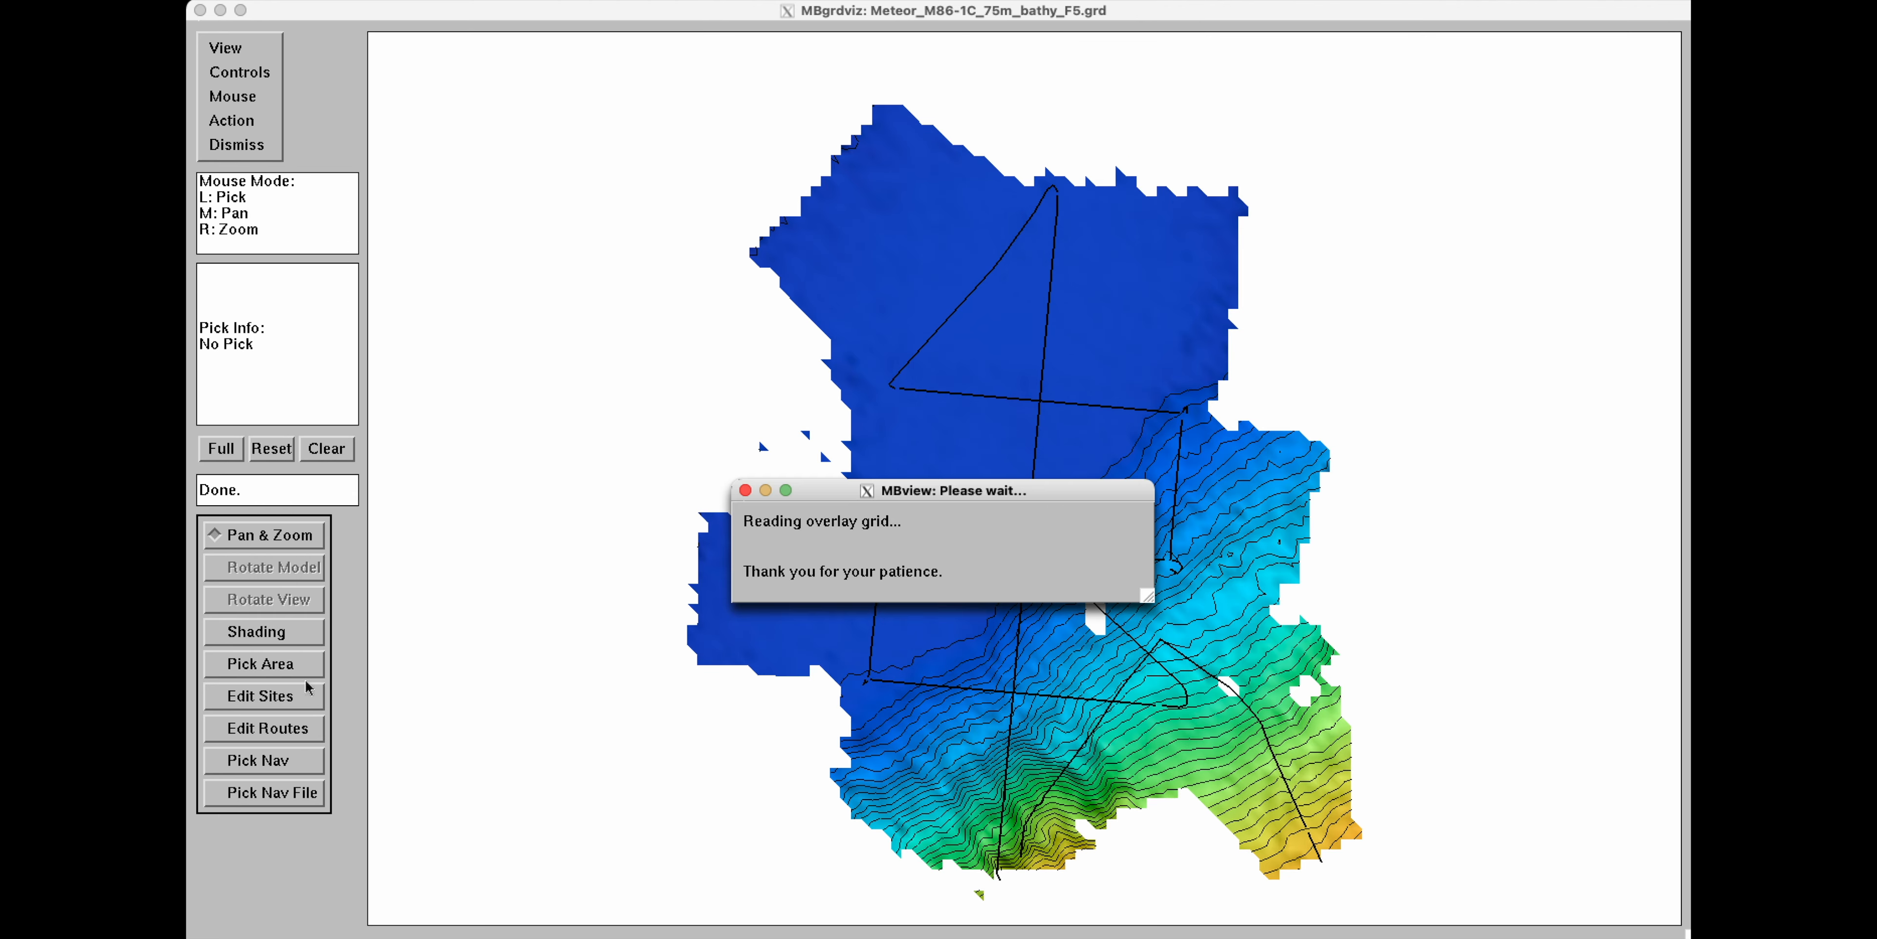
Display the amplitude overlay on the map and switch to the Grayscale colortable.
click(230, 49)
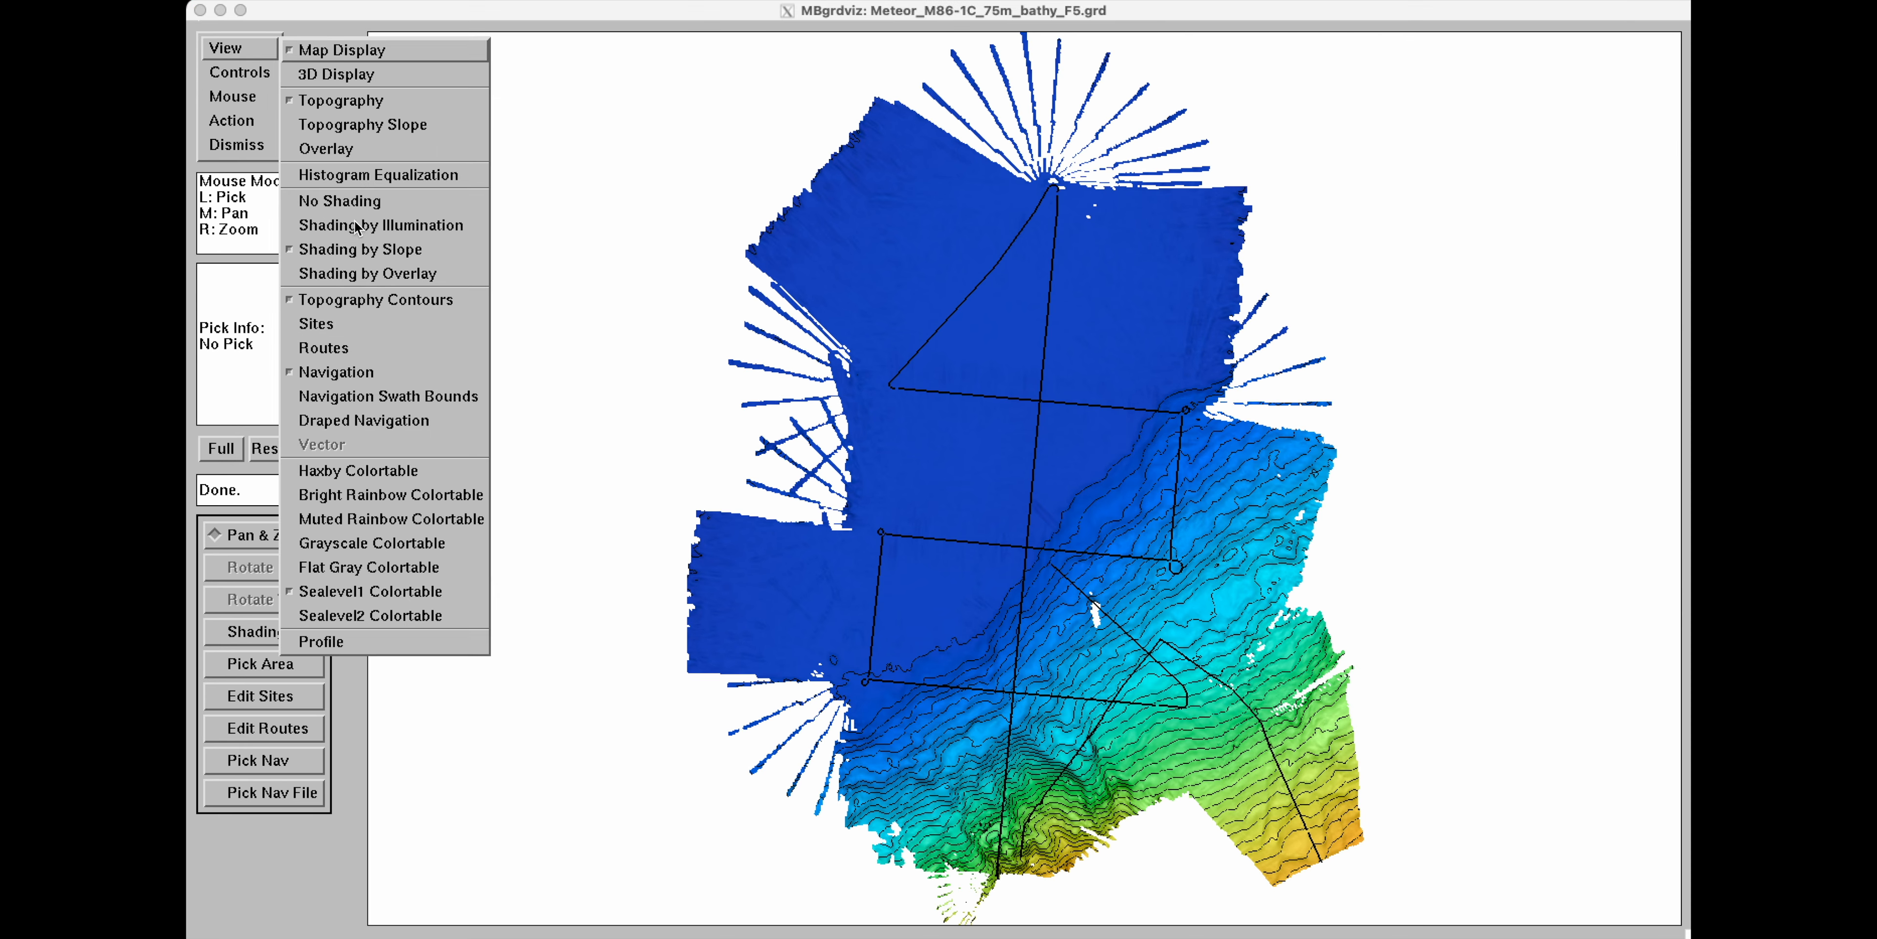
click(353, 150)
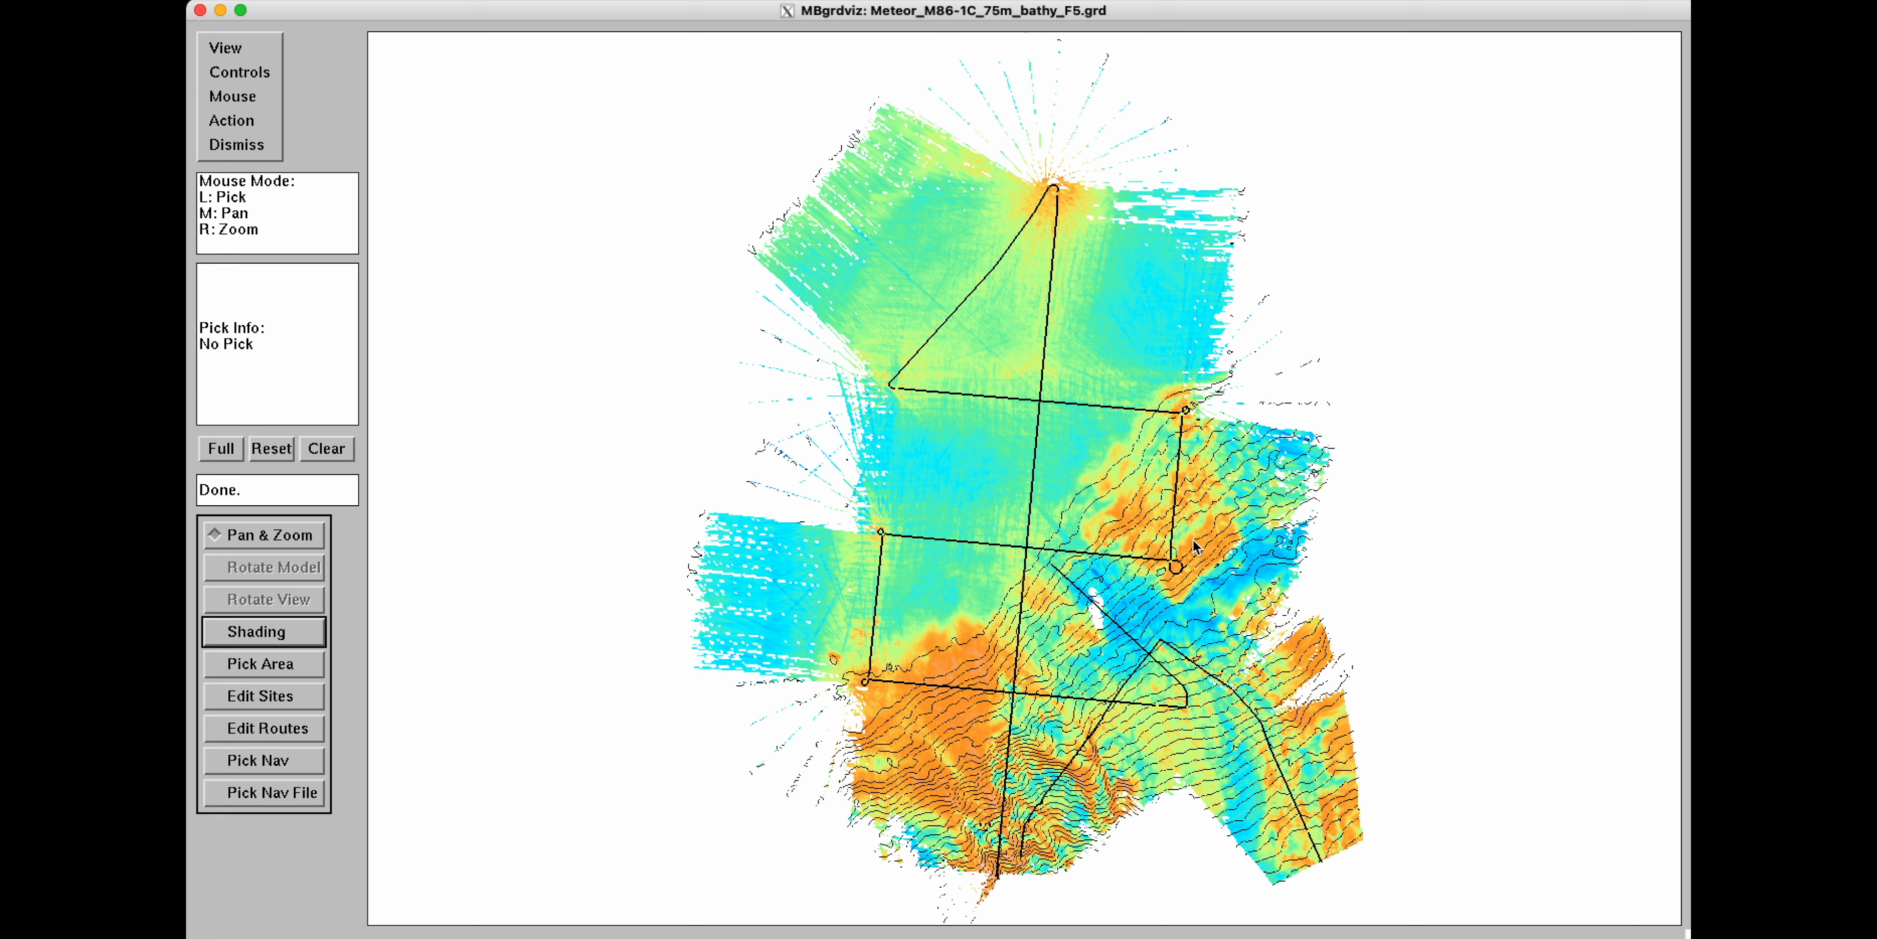
click(227, 49)
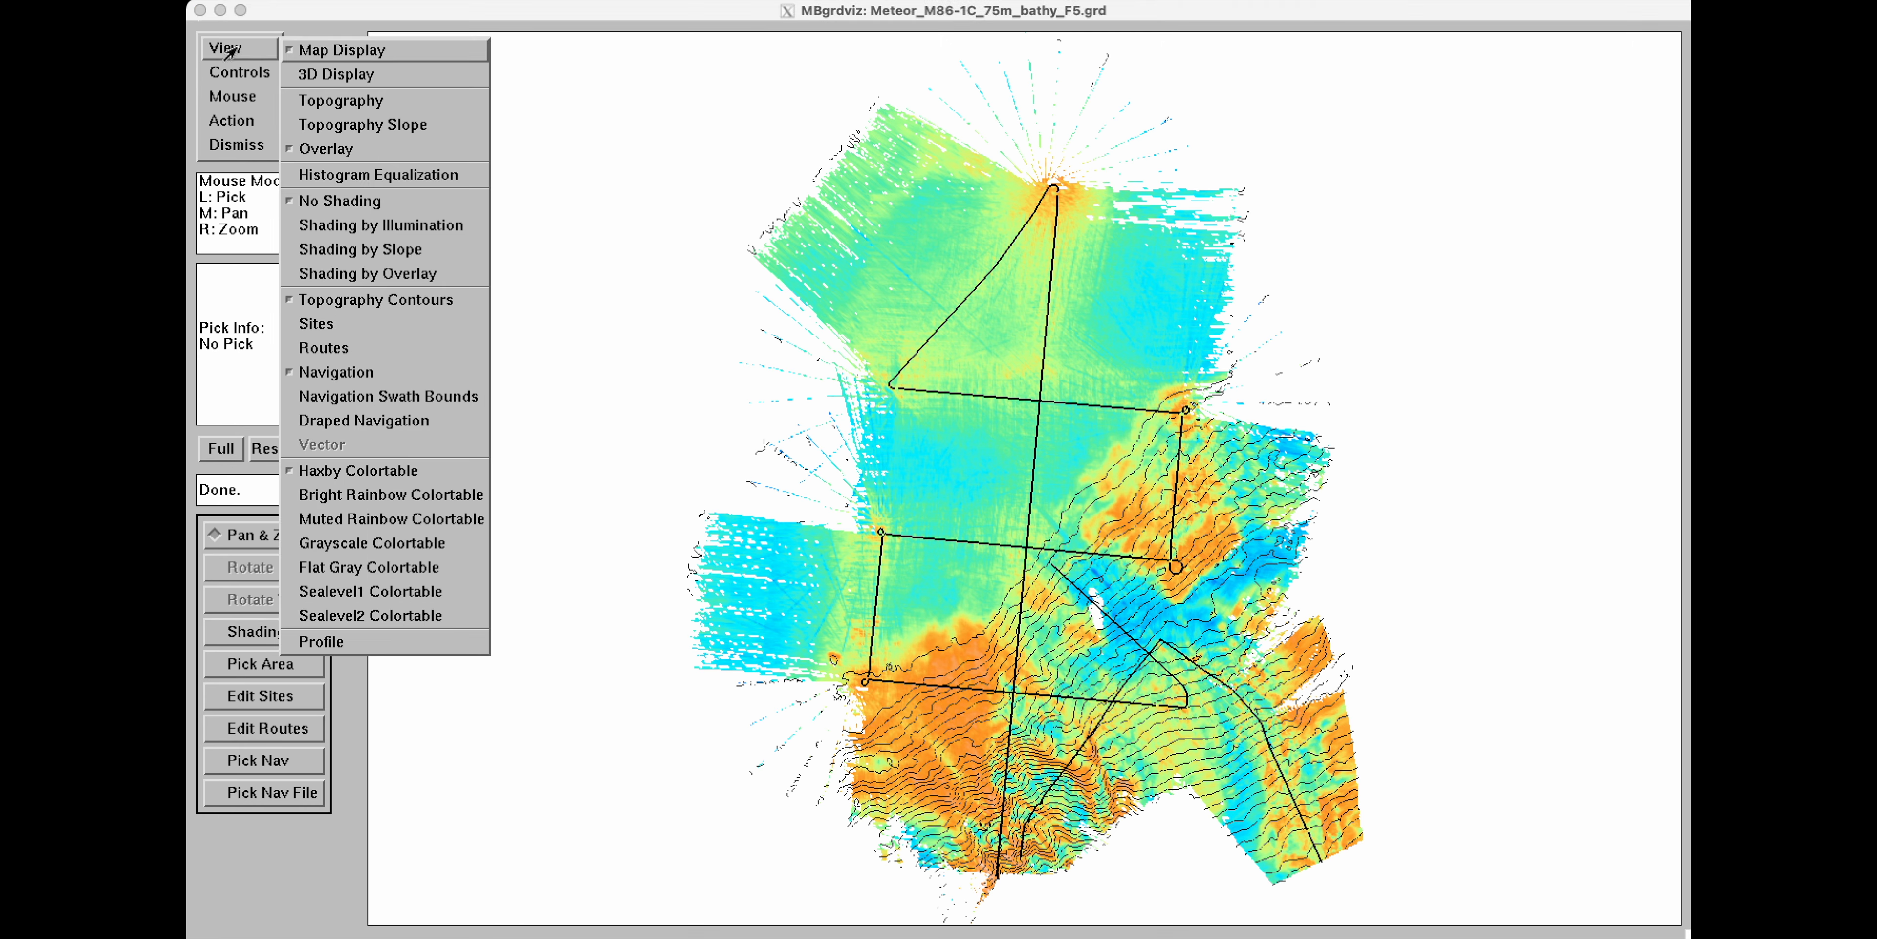
click(329, 543)
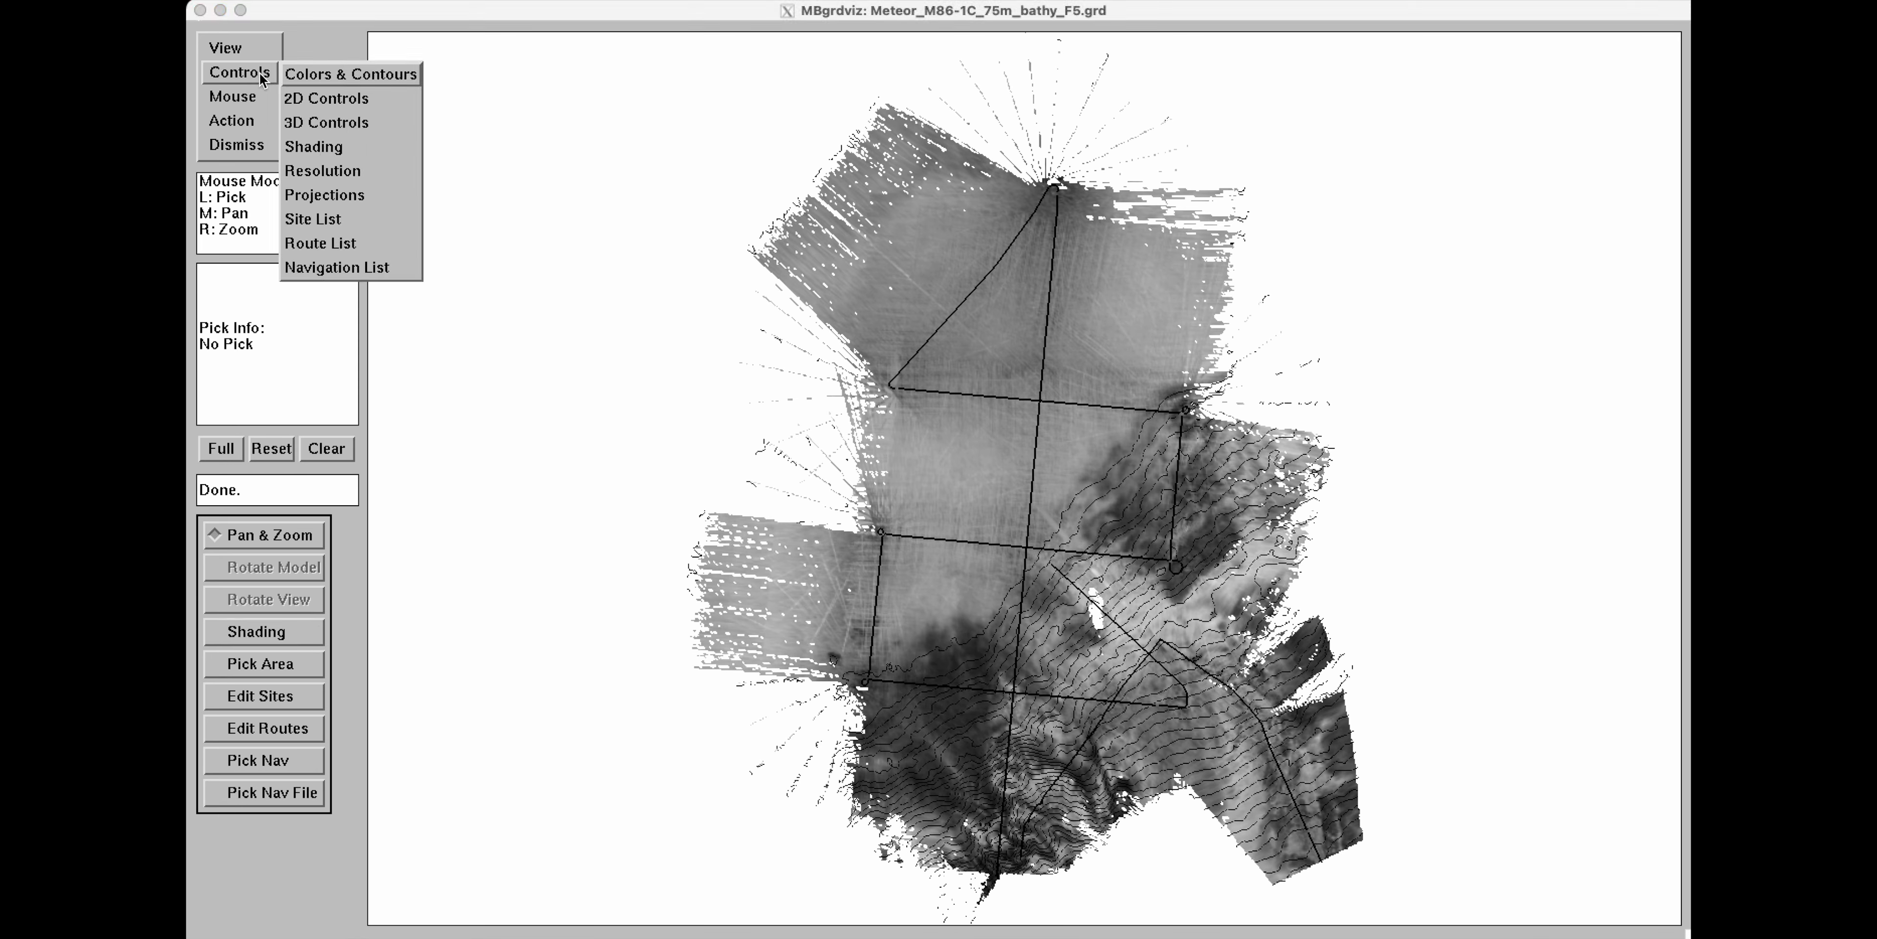
Set the overlay color bounds to Hot-to-Cold in the Colors and Contours controls and apply it.
click(339, 76)
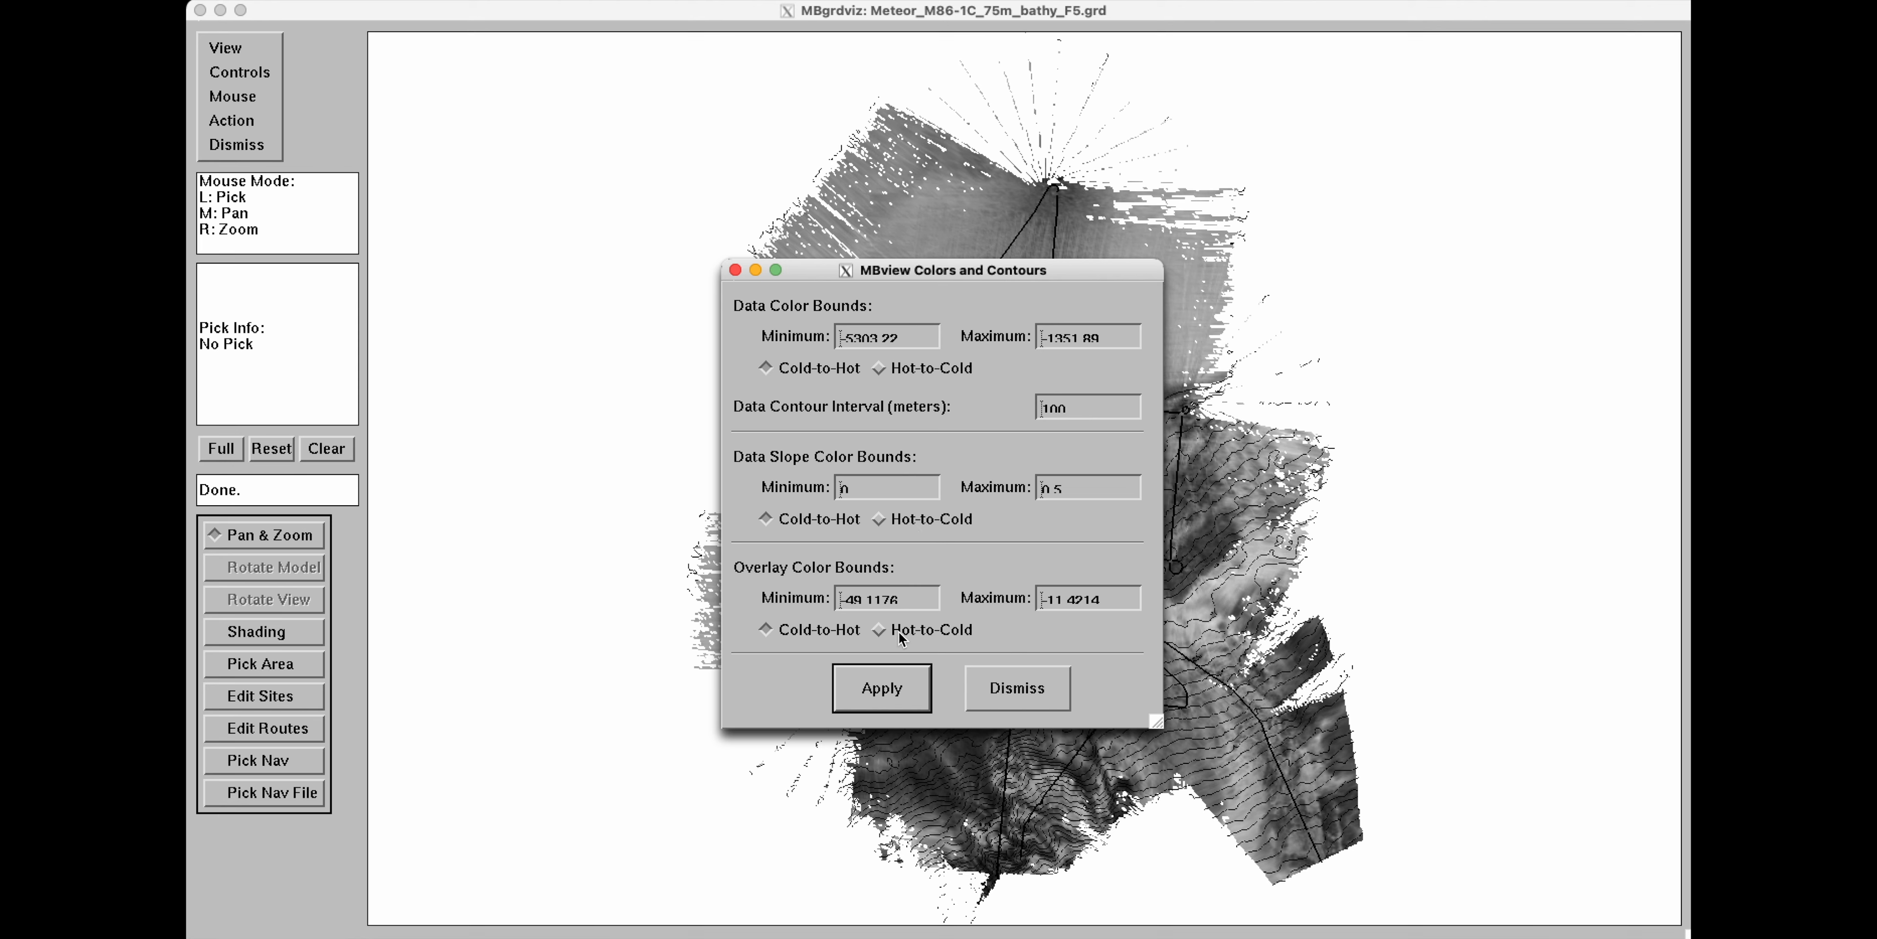
click(880, 631)
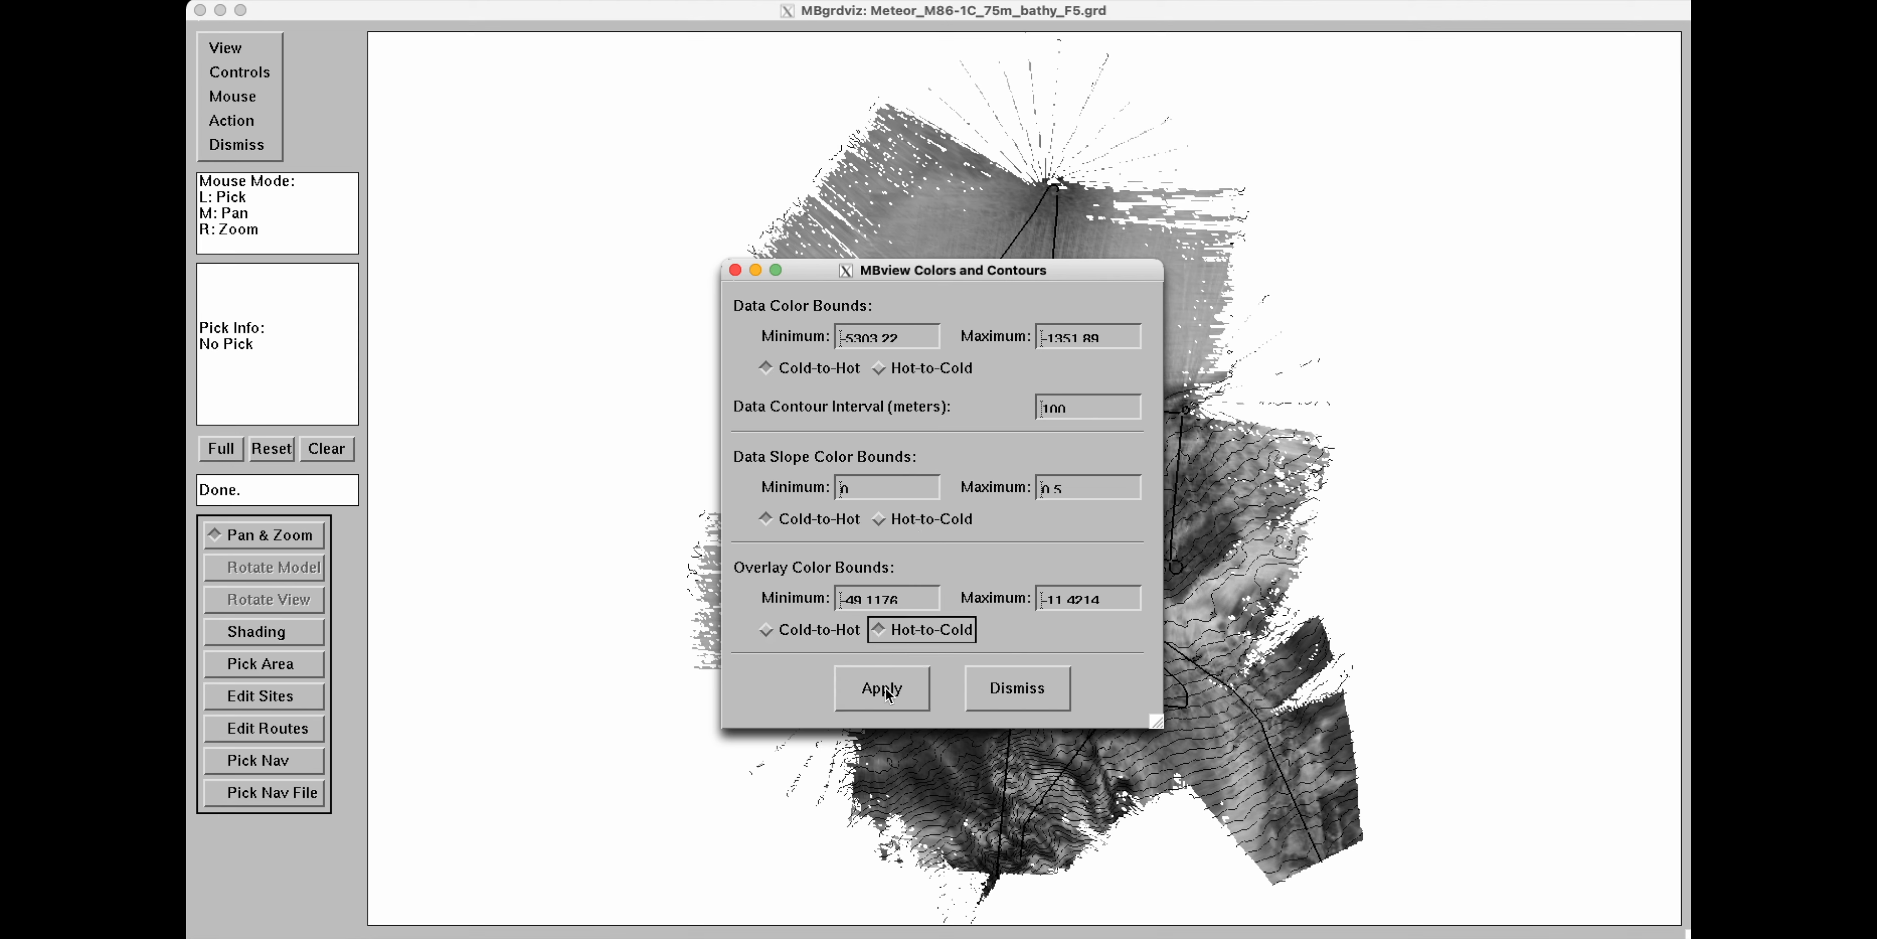
click(885, 689)
click(1012, 690)
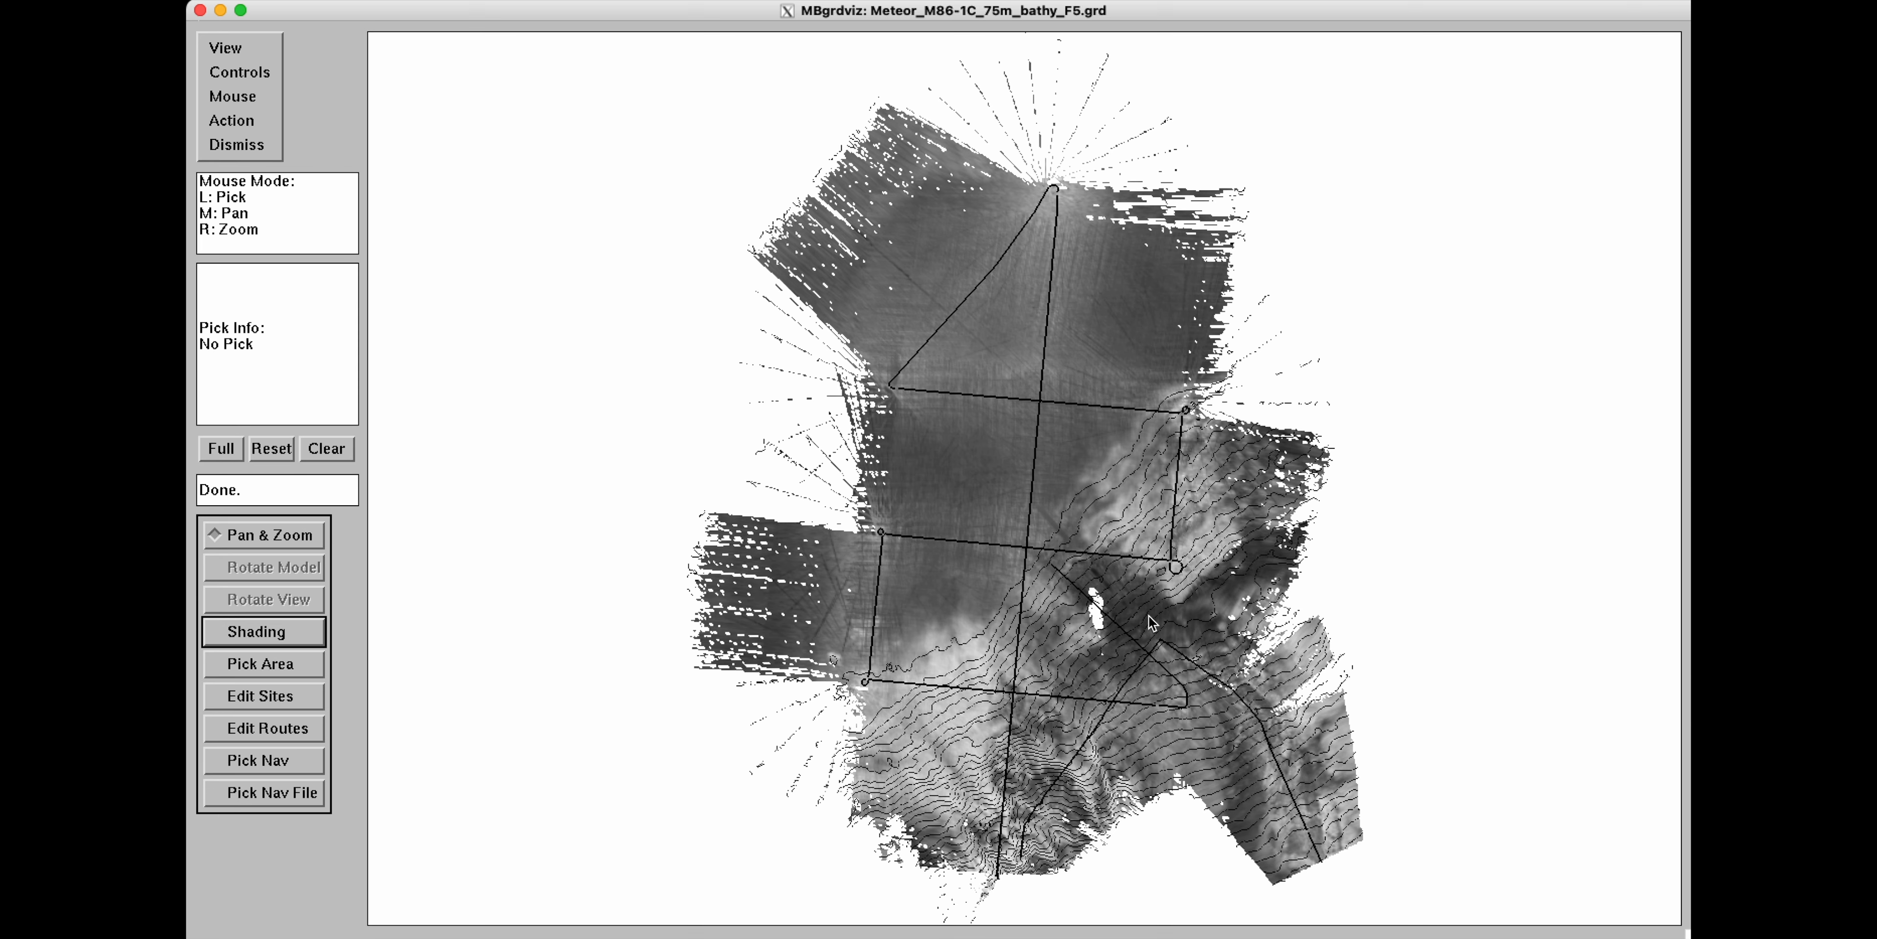
Switch to the 3D display and rotate the overlay-draped model.
click(258, 48)
click(318, 83)
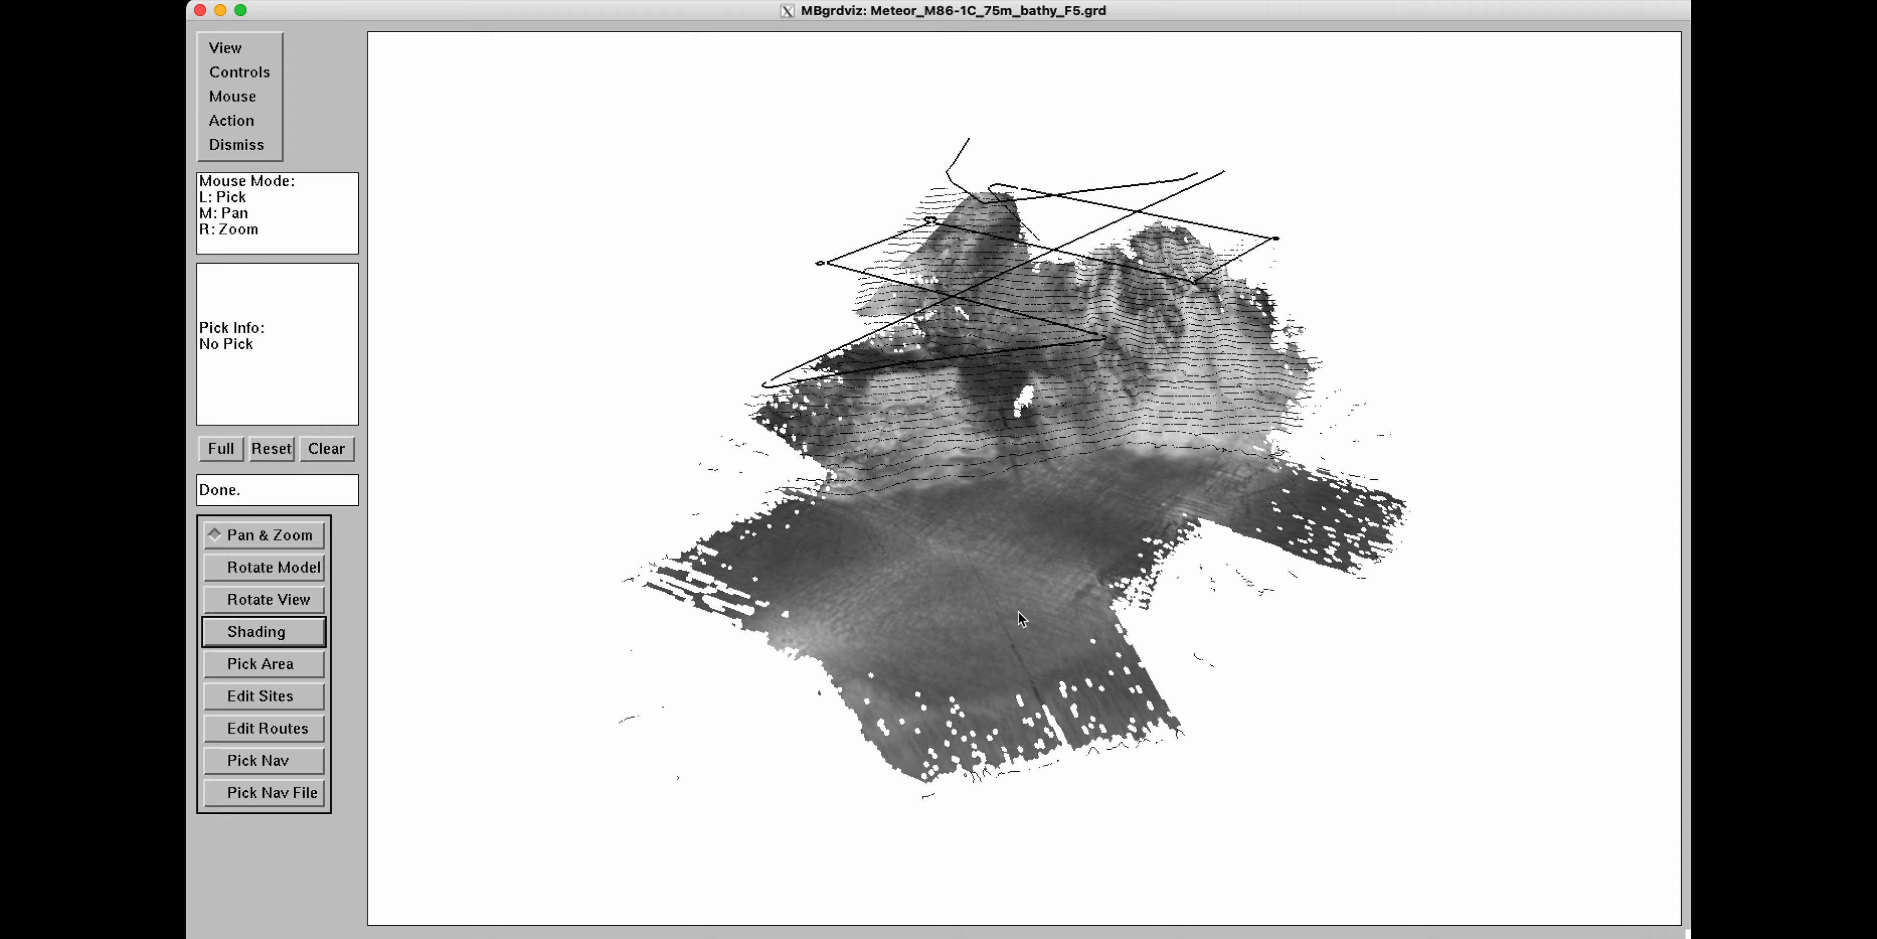
mouse_move(1024, 619)
middle_down()
mouse_move(997, 628)
mouse_move(1035, 602)
middle_up()
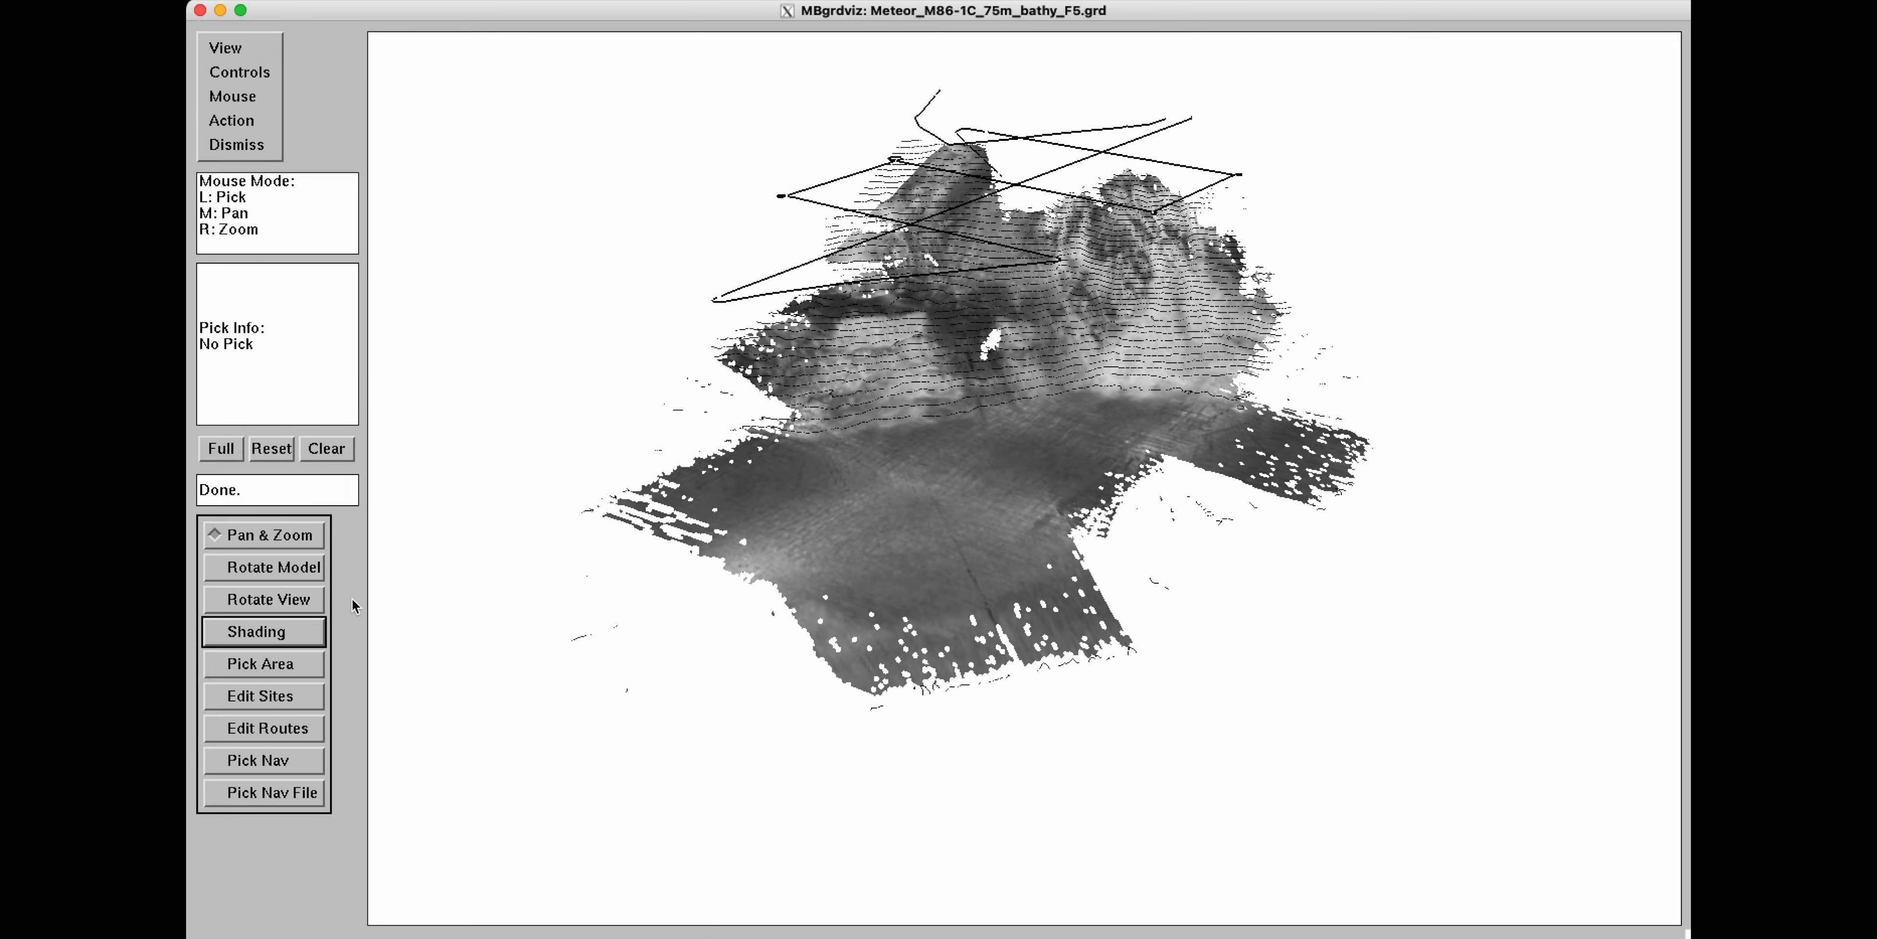
click(313, 569)
middle_drag(911, 539, 598, 587)
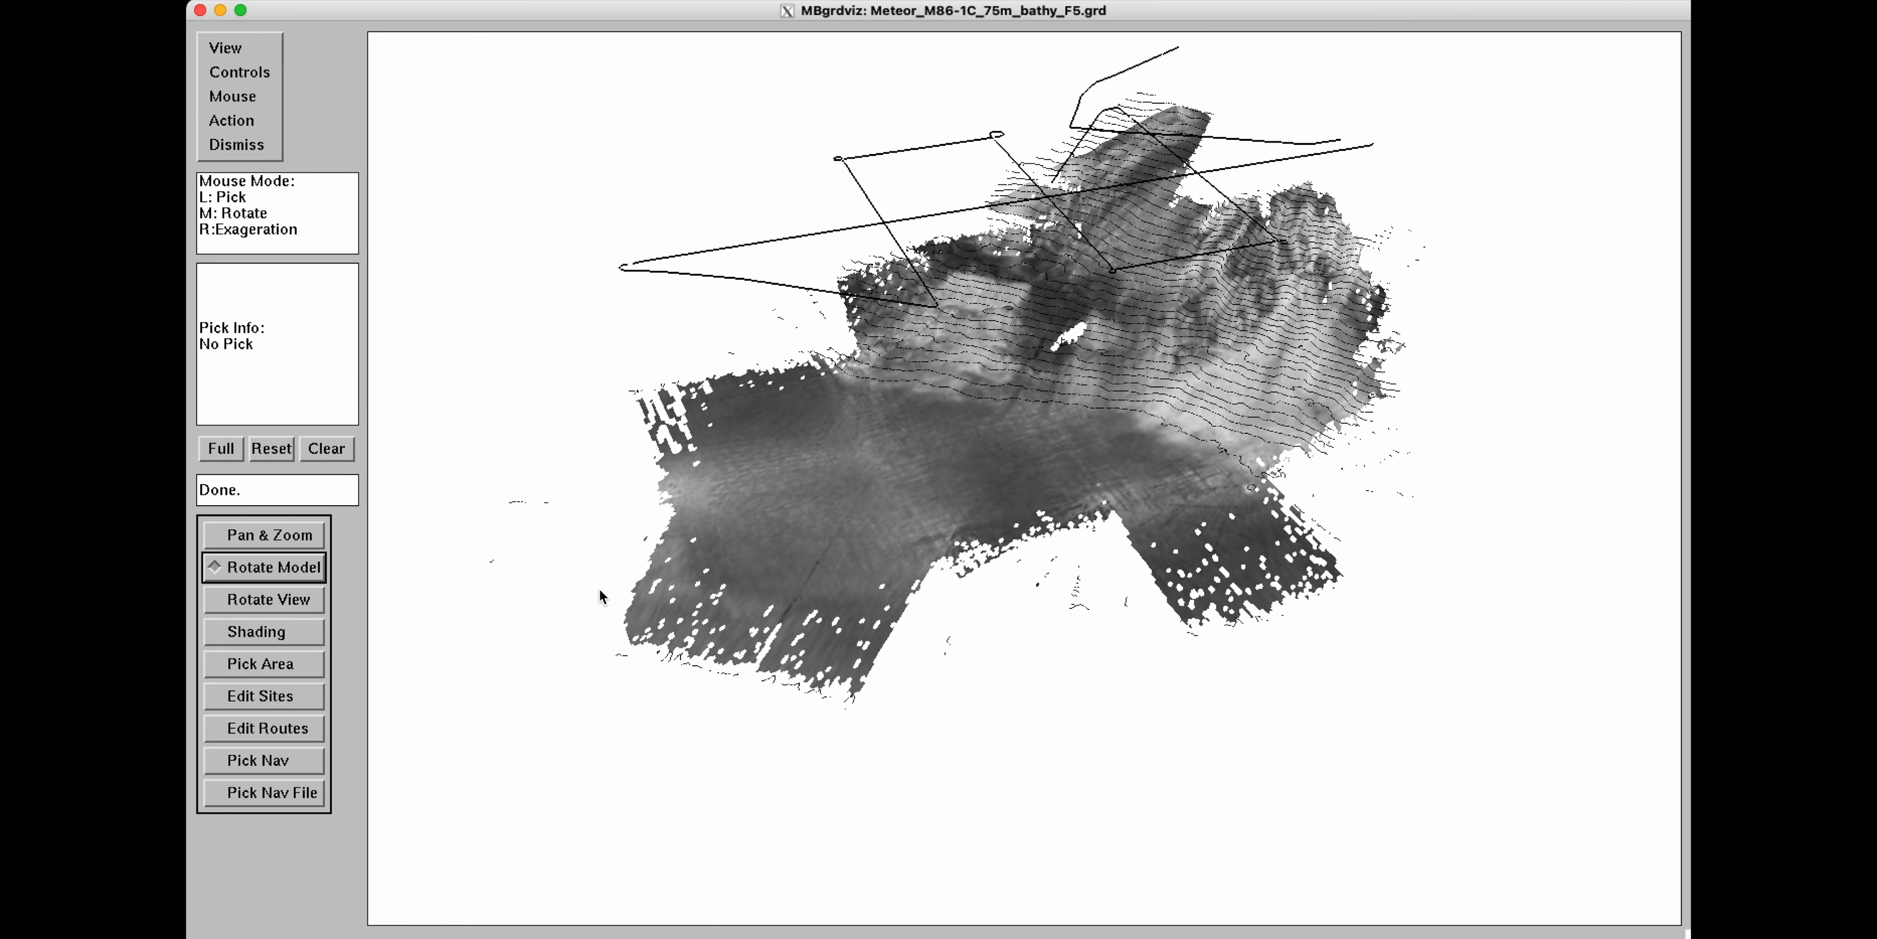
Return to the map display and show topography instead of the overlay.
click(226, 49)
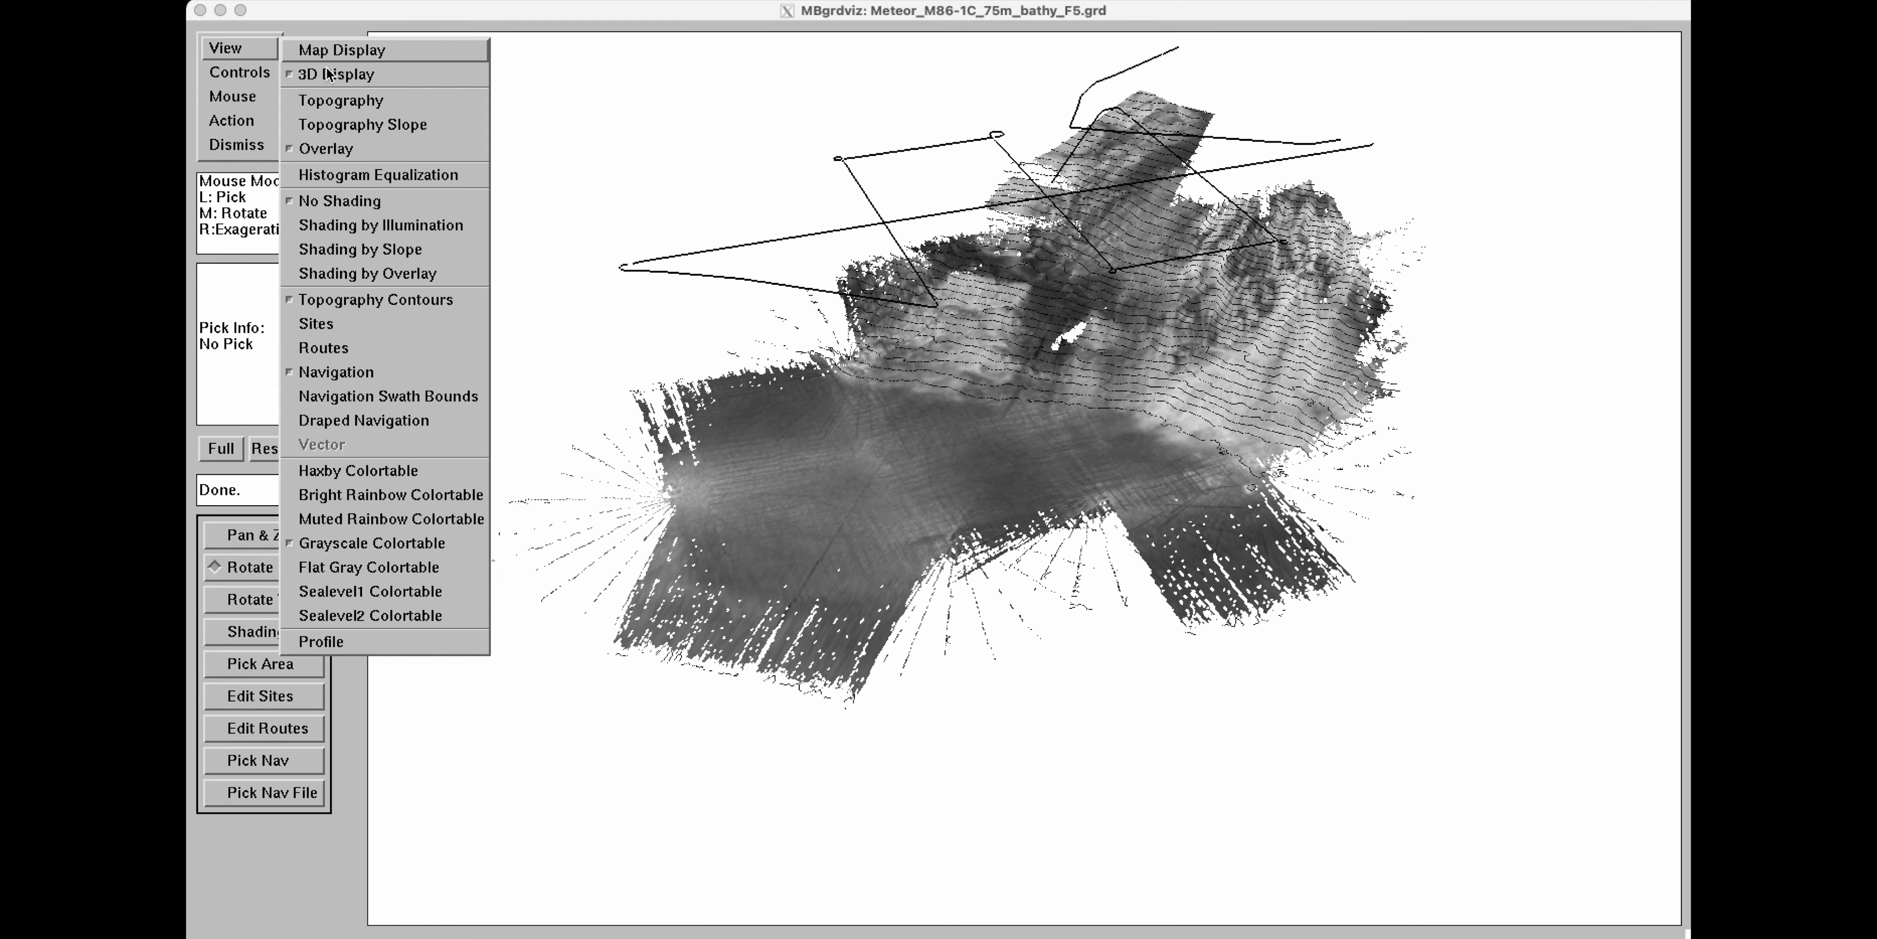
click(332, 53)
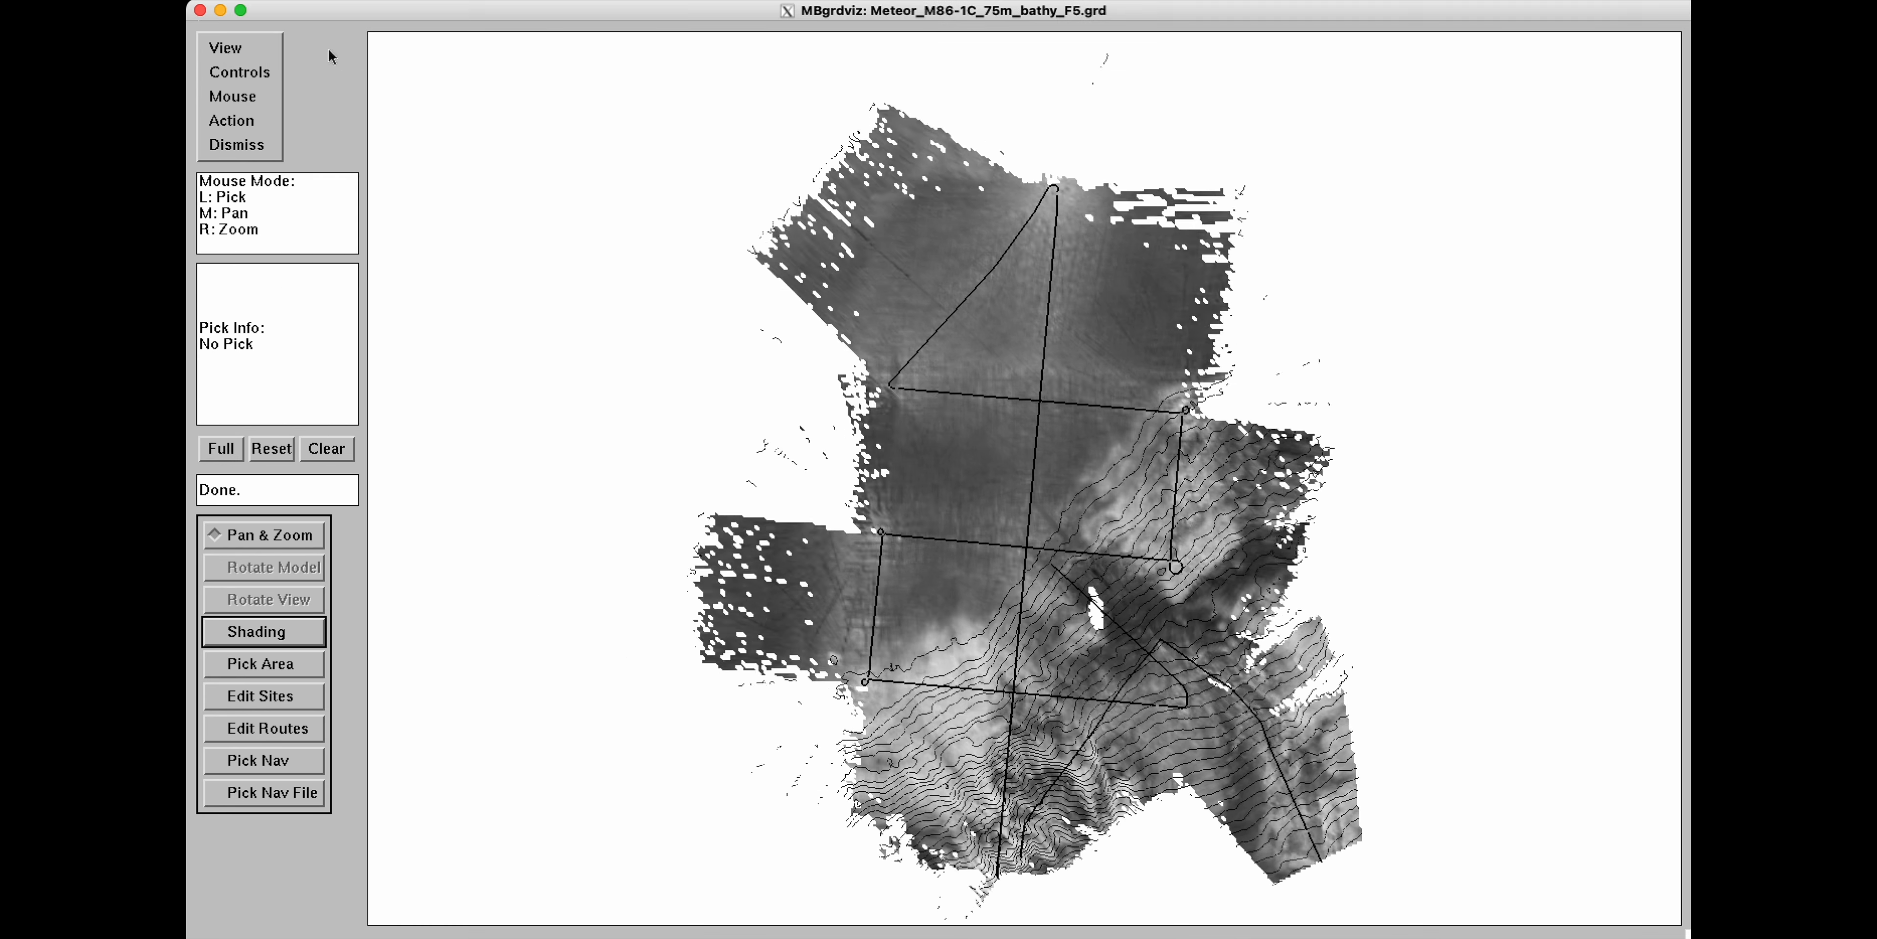
click(264, 48)
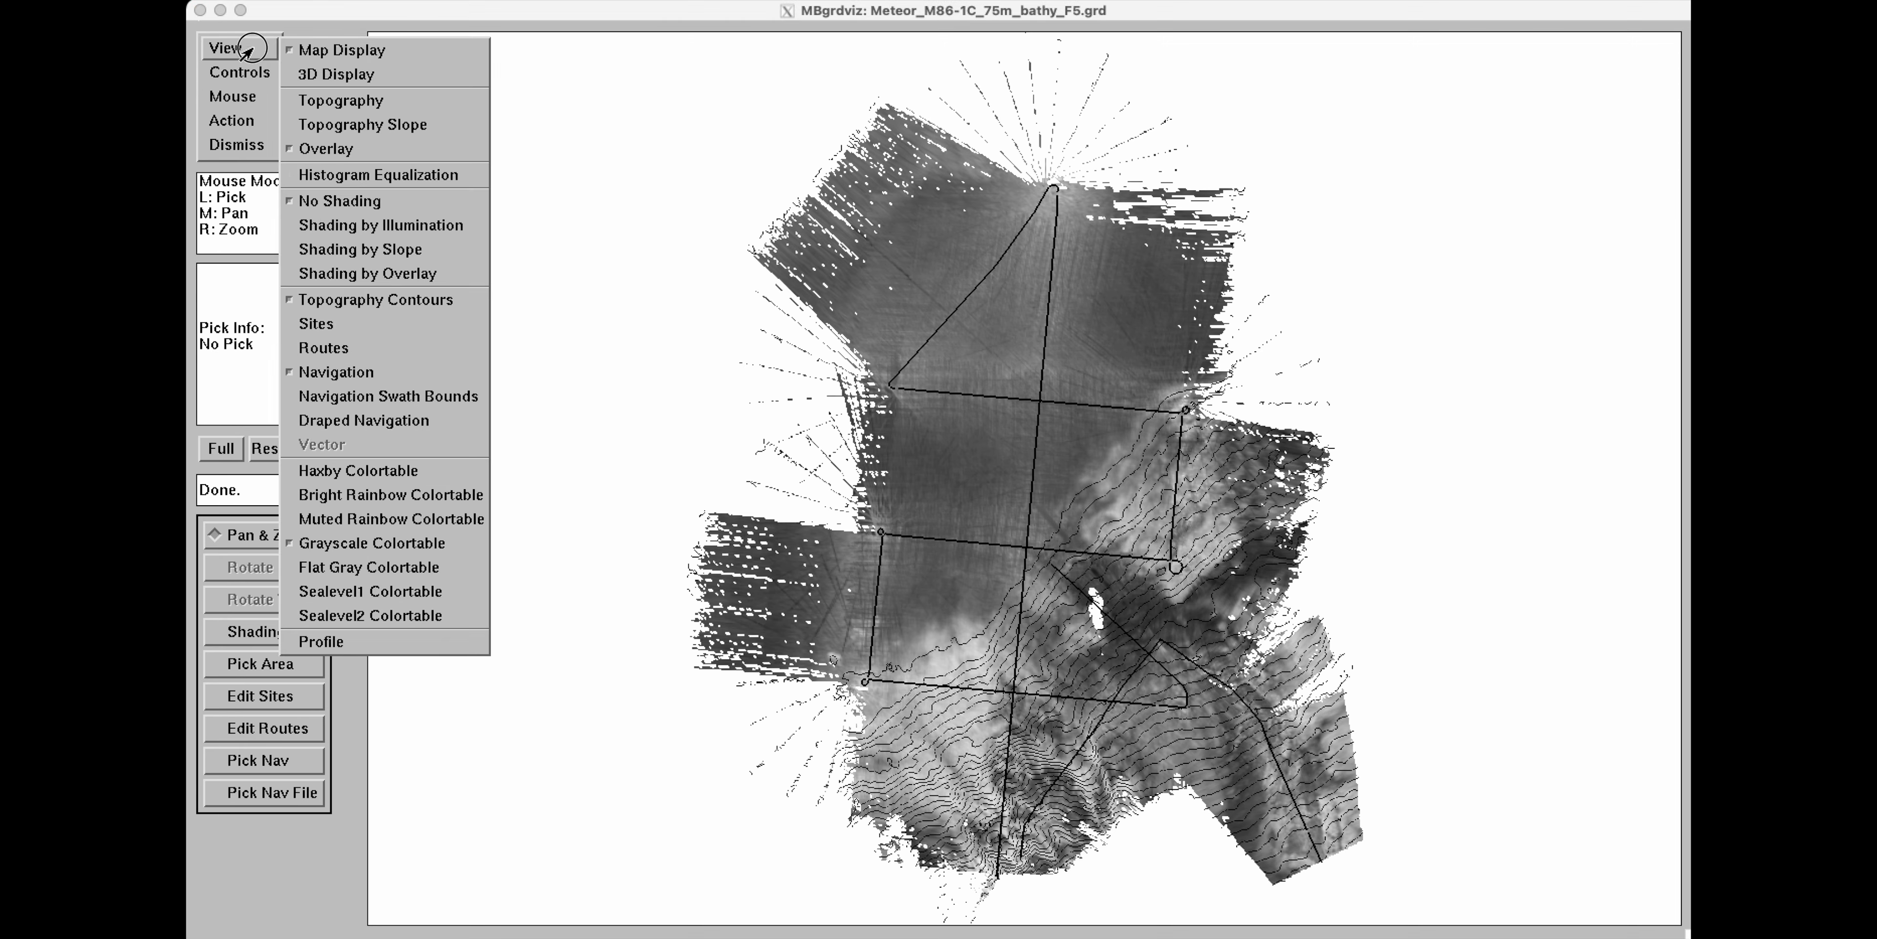
click(329, 102)
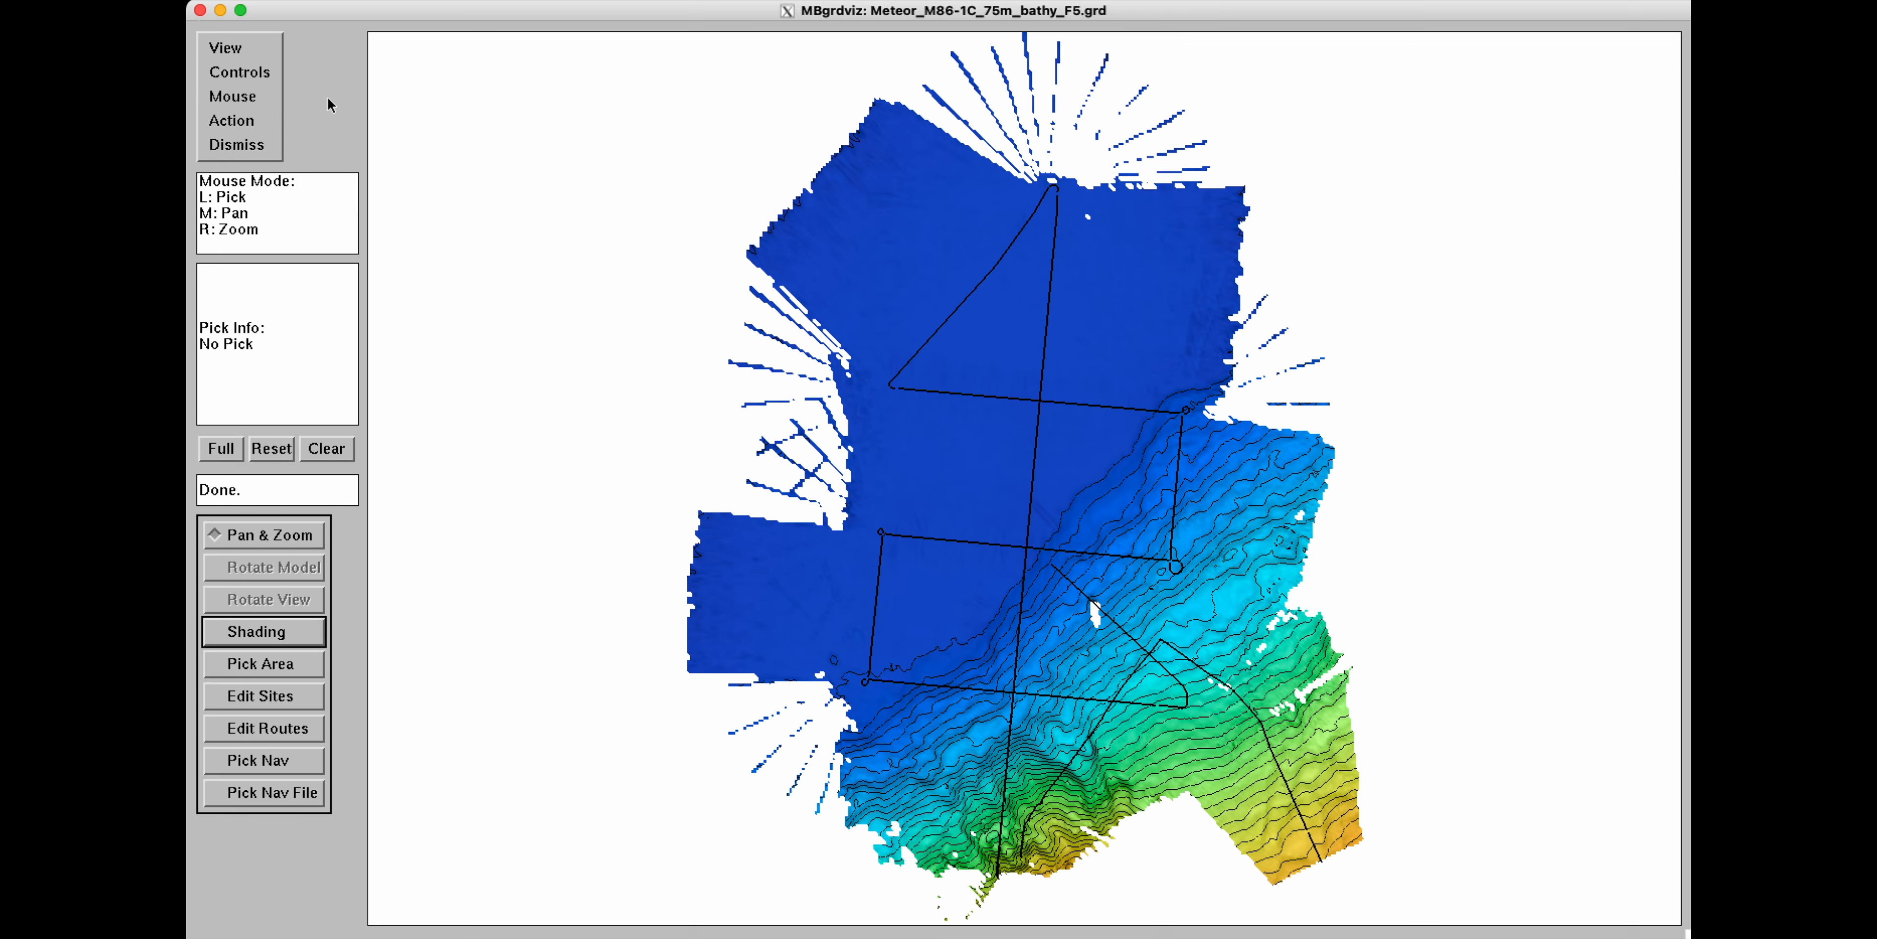
click(240, 49)
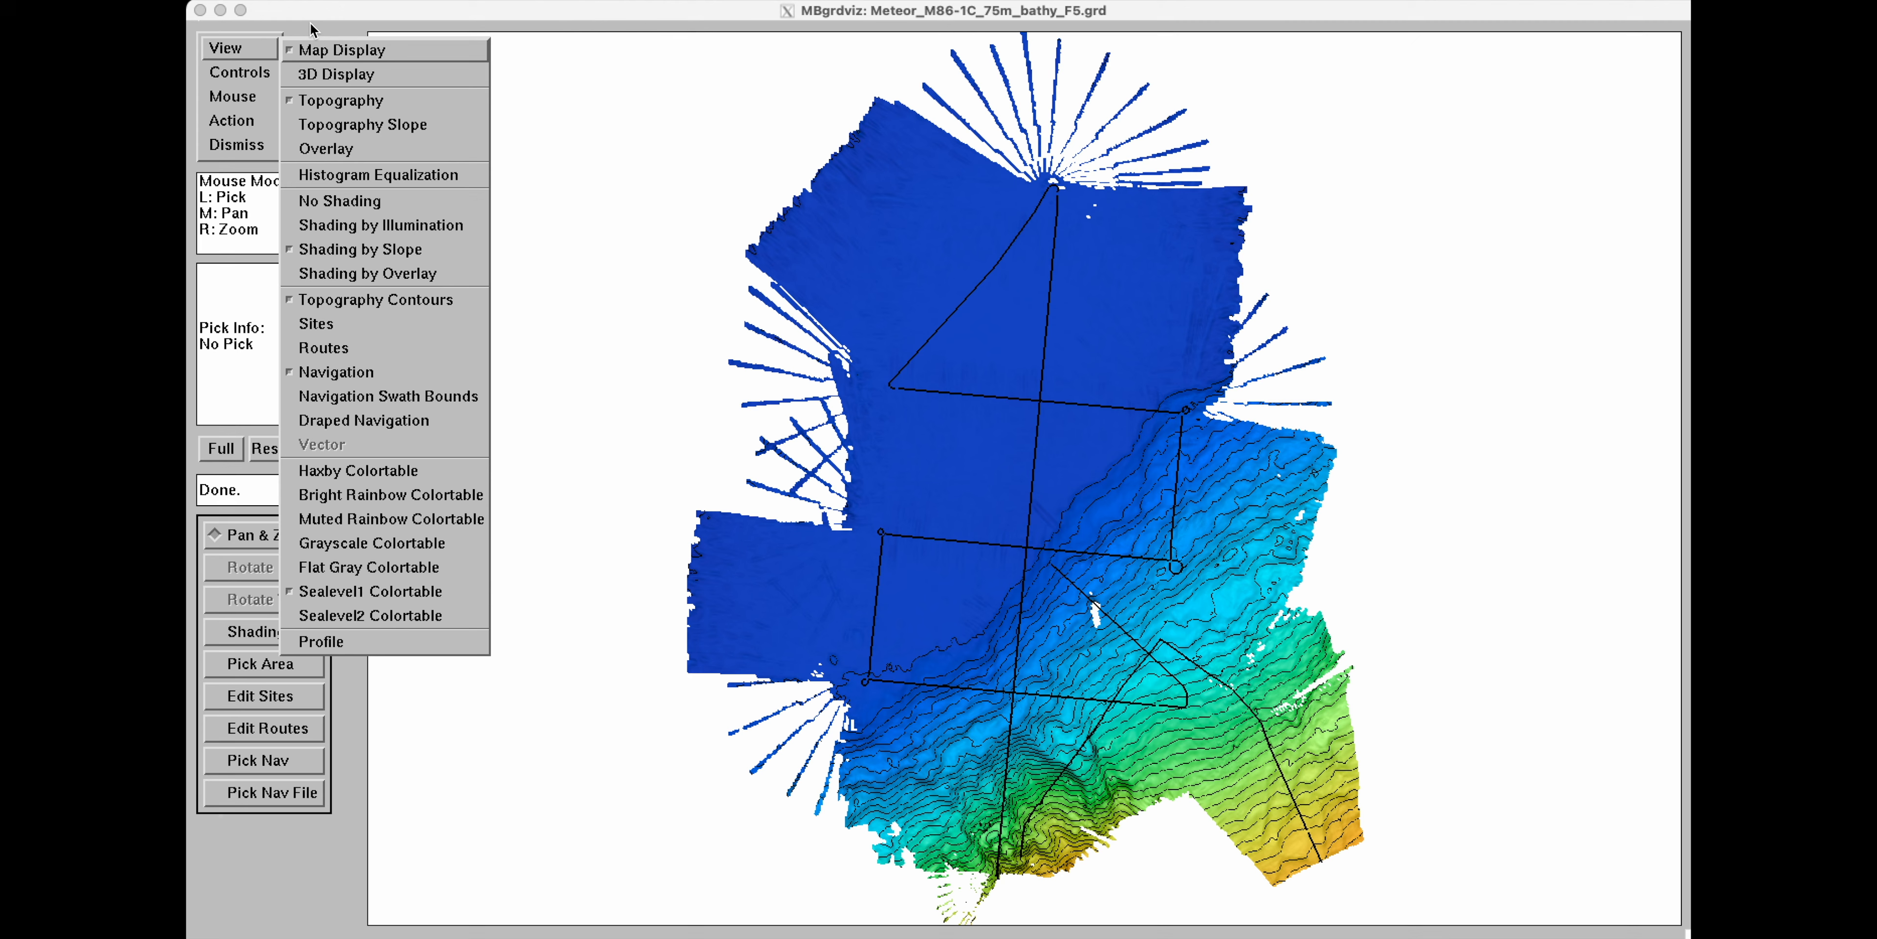
click(326, 24)
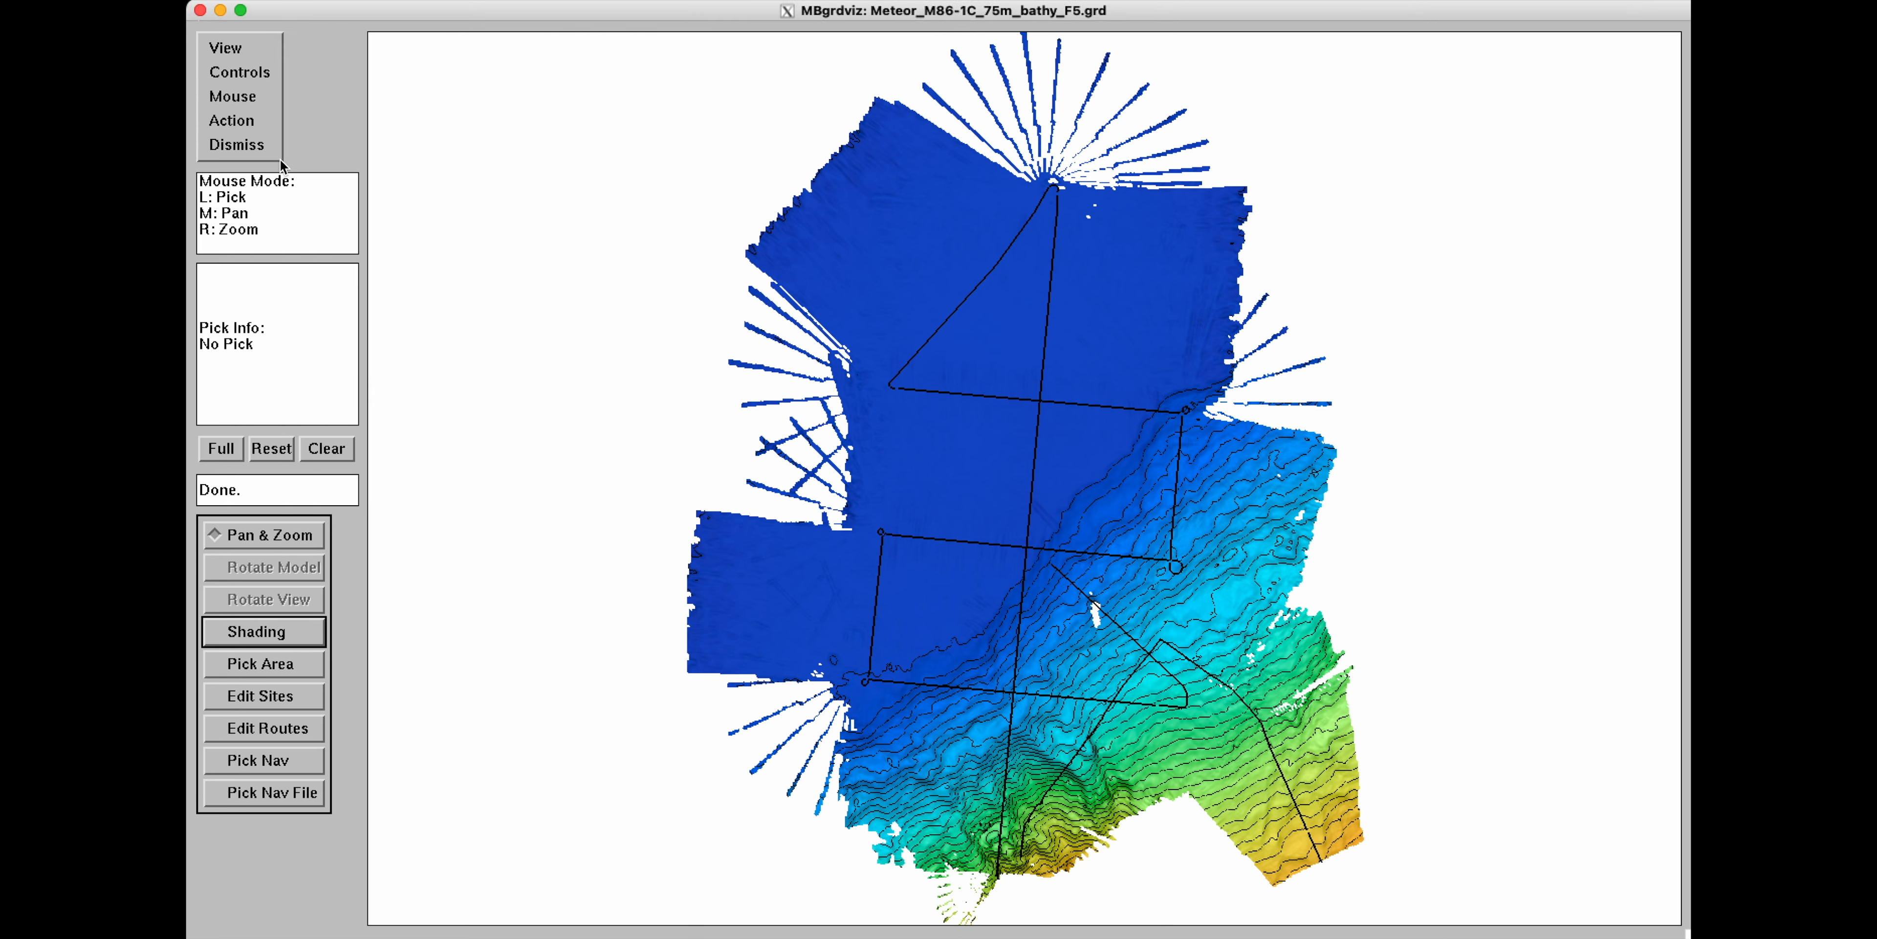
Switch the mouse to site editing and add five sites spread across the grid.
click(230, 96)
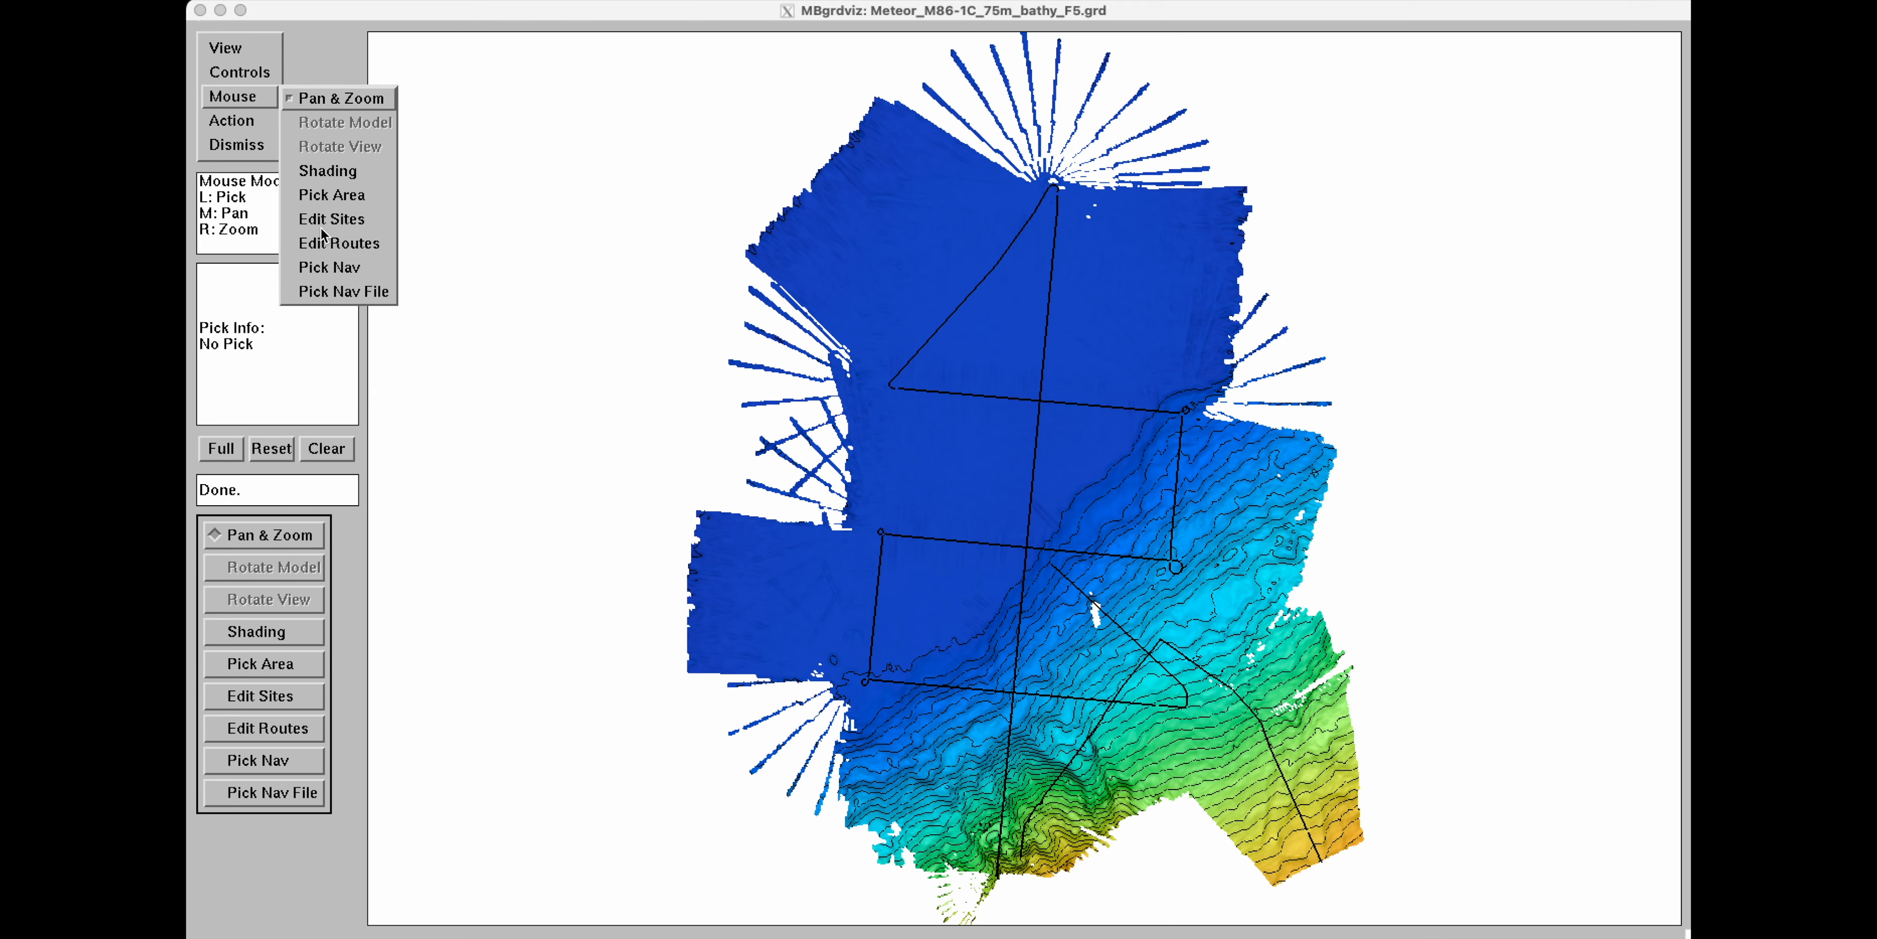
click(335, 221)
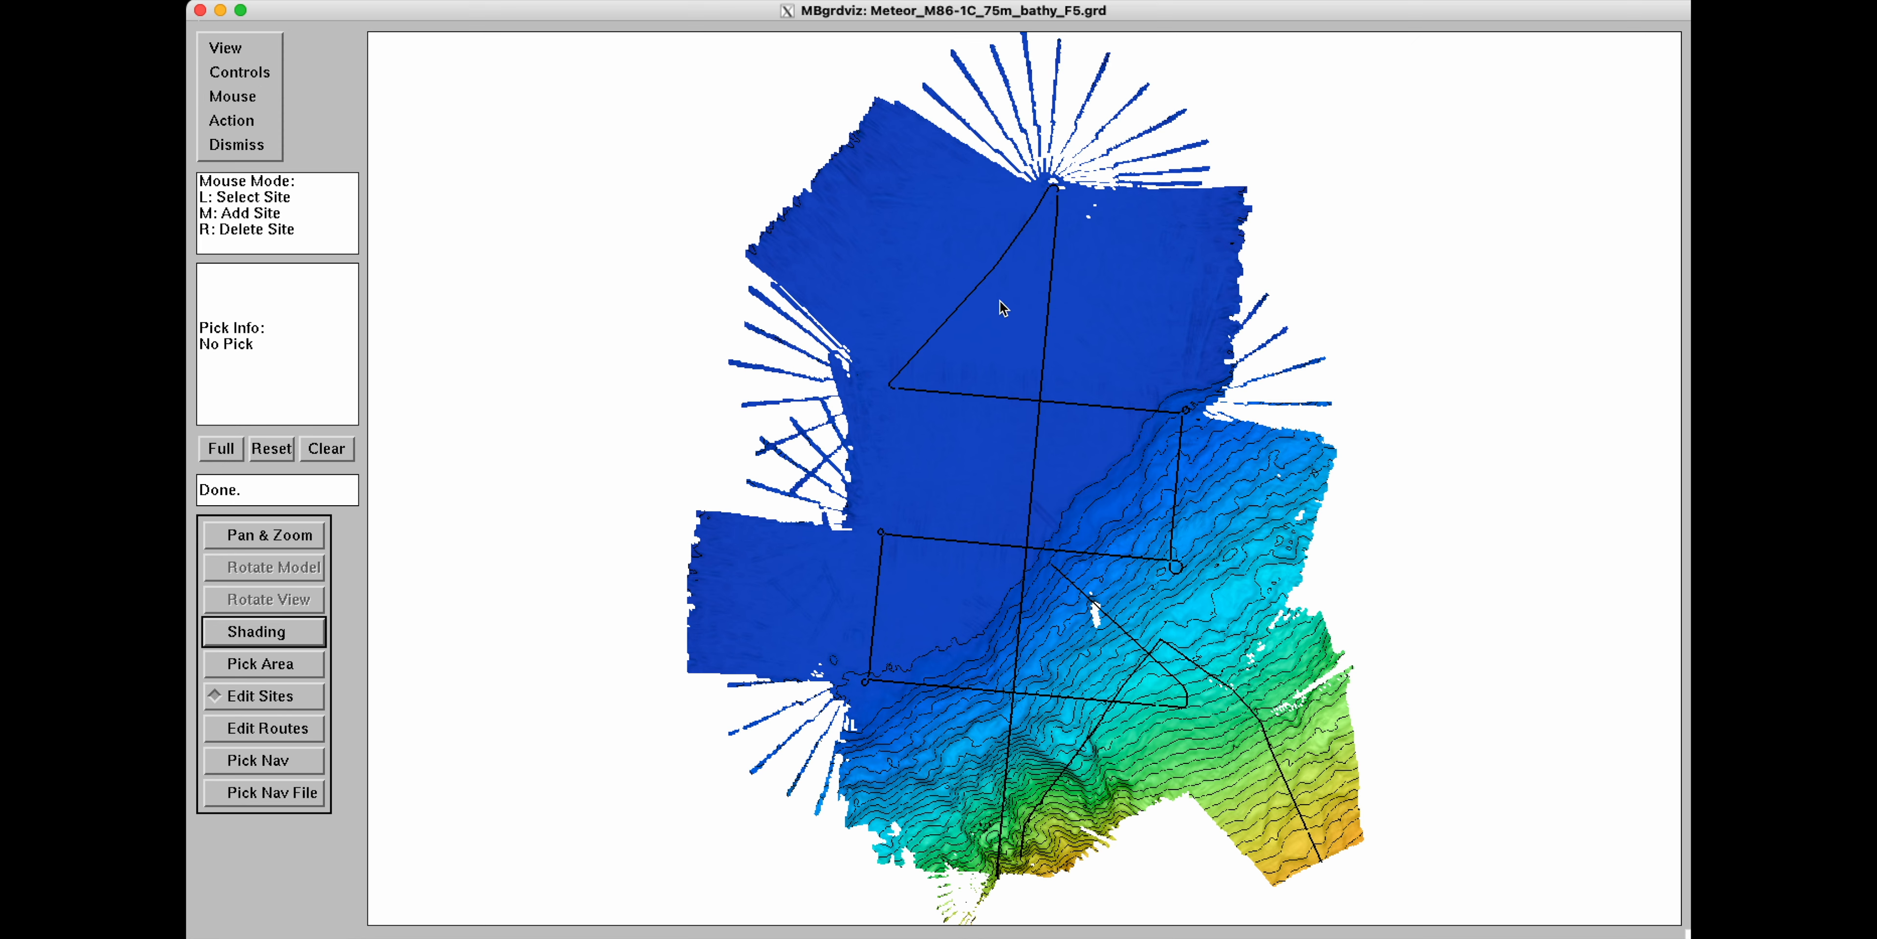
middle_click(1008, 341)
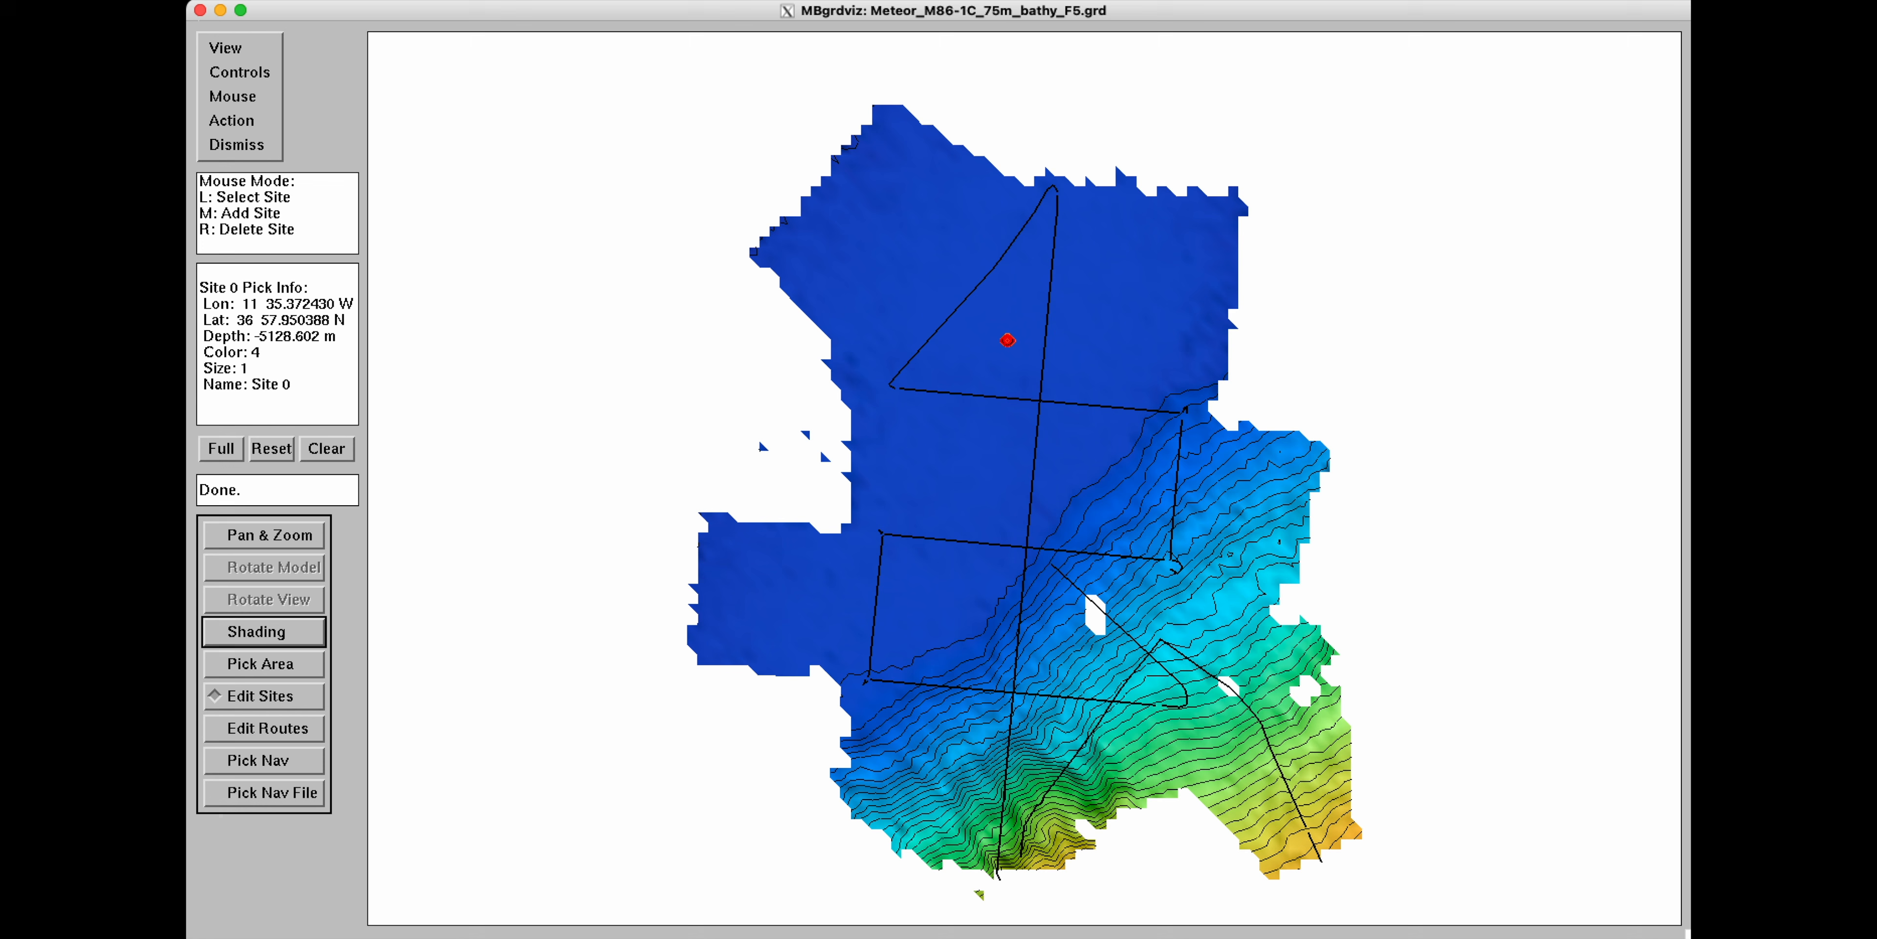
middle_click(1149, 355)
middle_click(1123, 460)
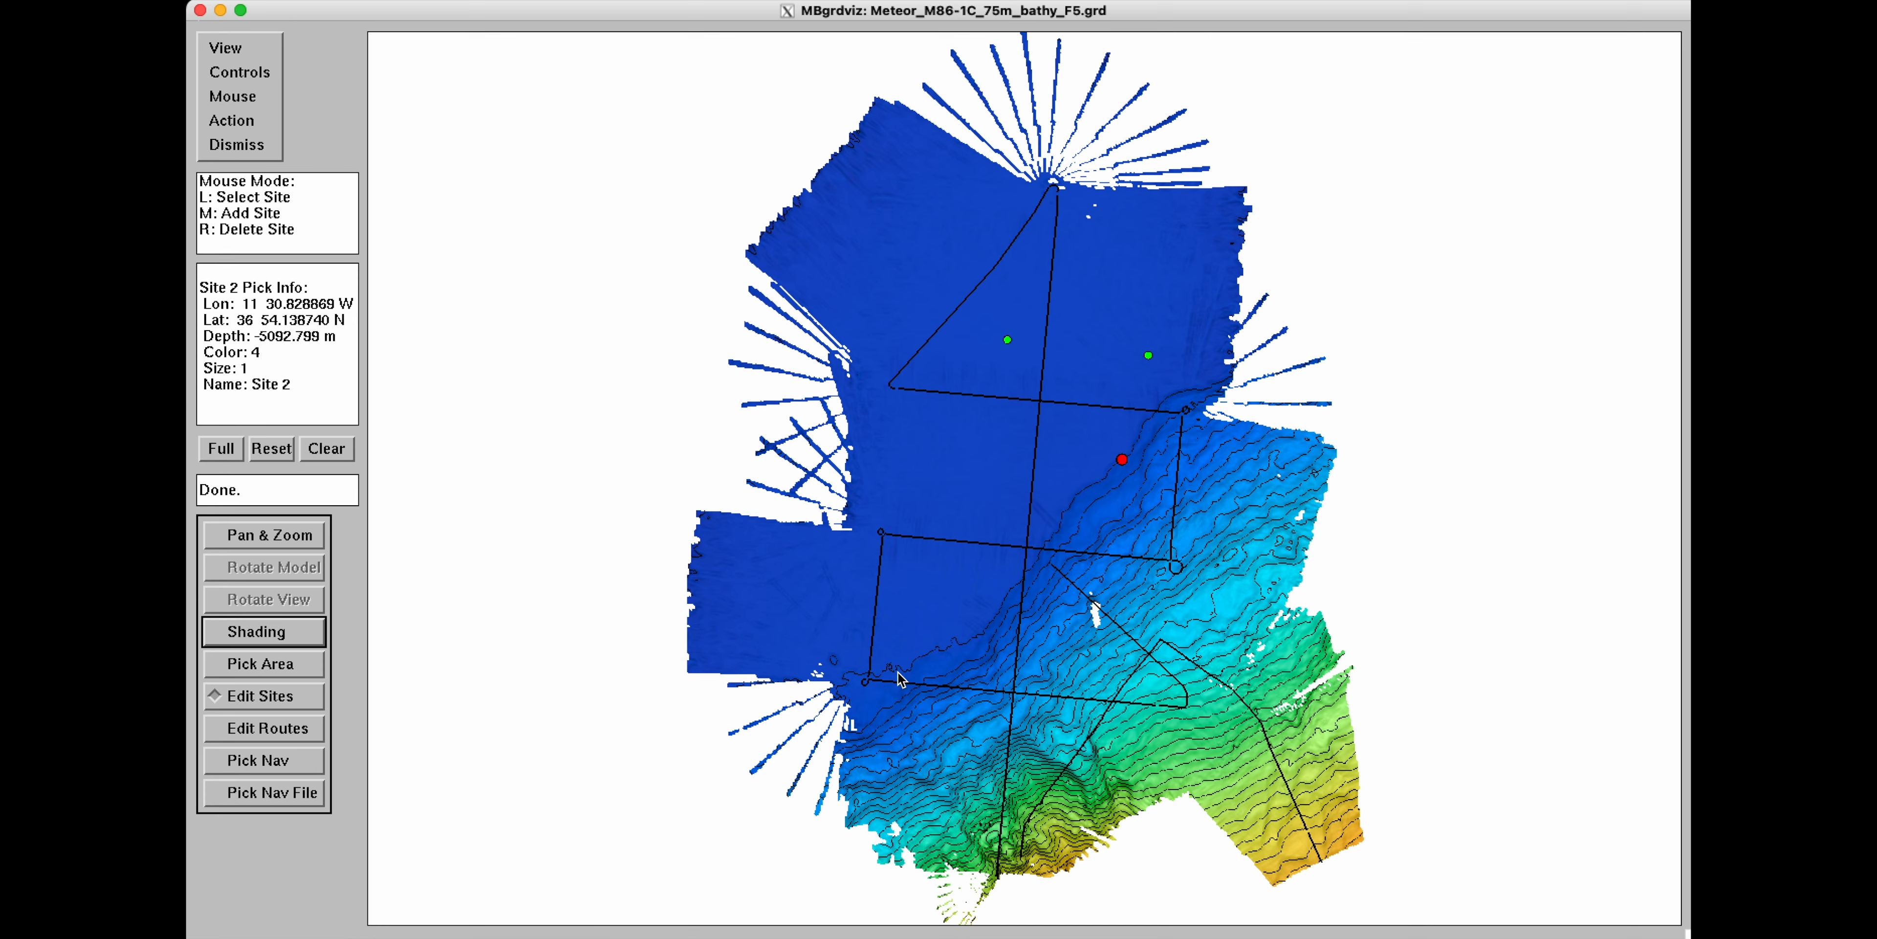
click(913, 665)
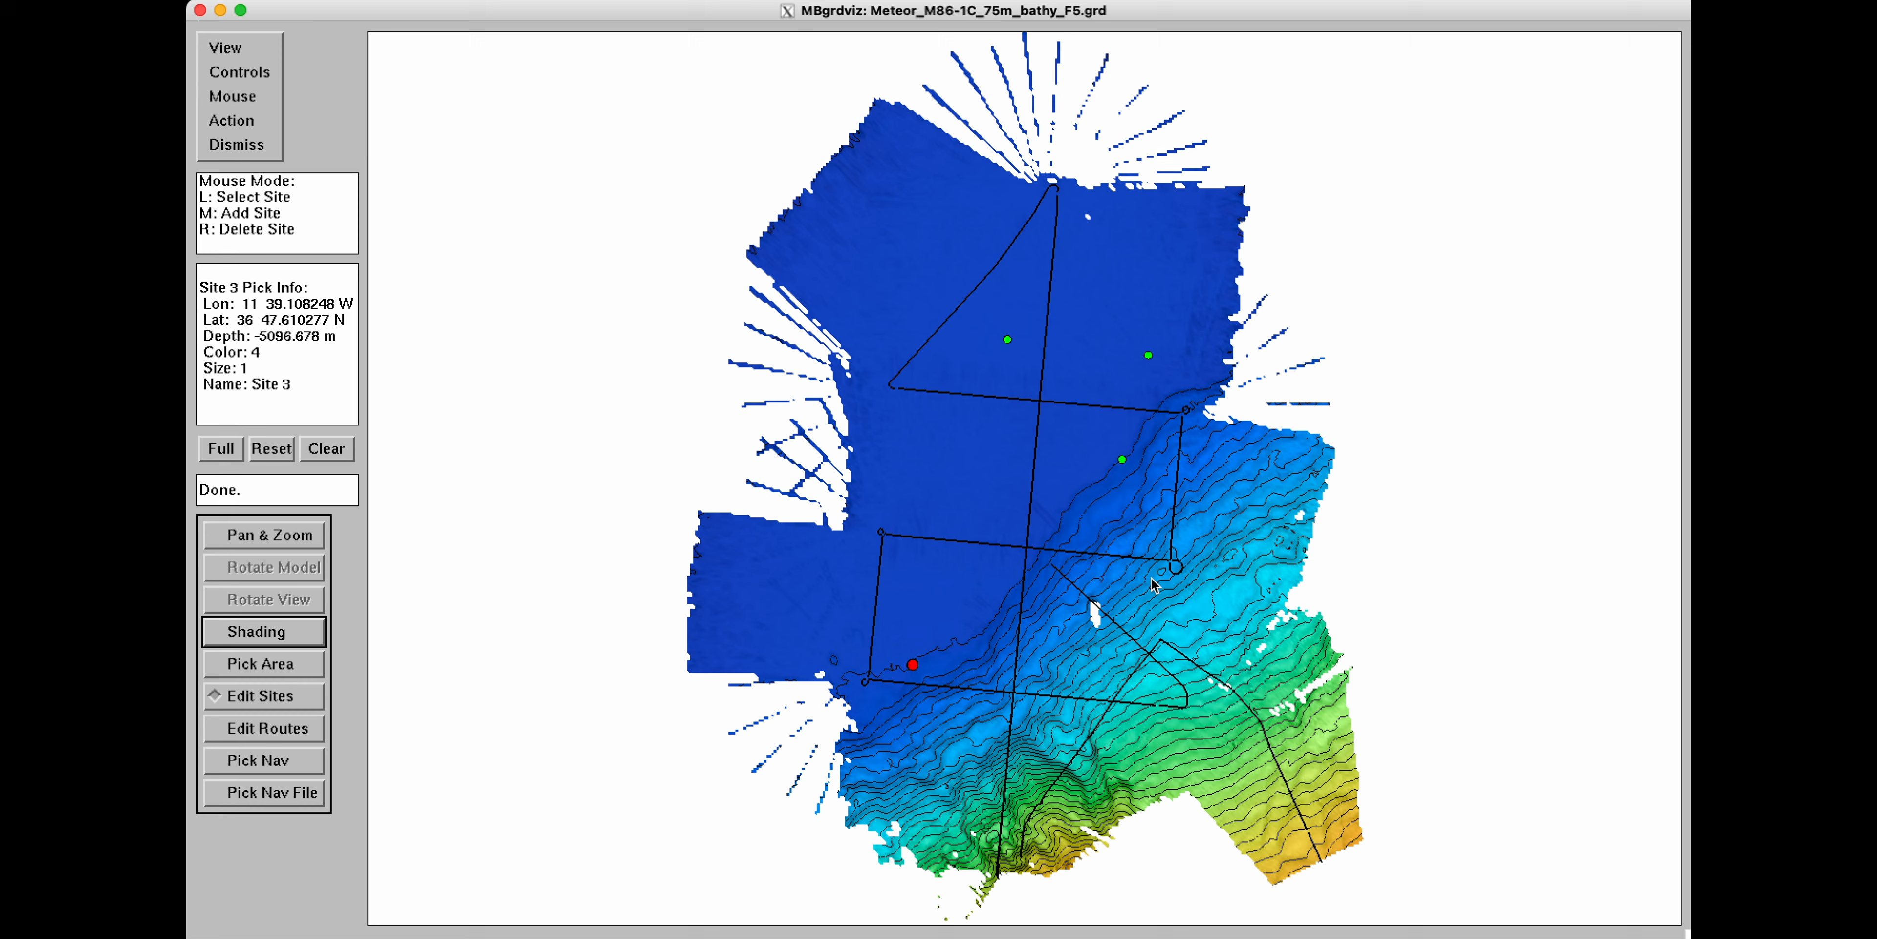
middle_click(1216, 603)
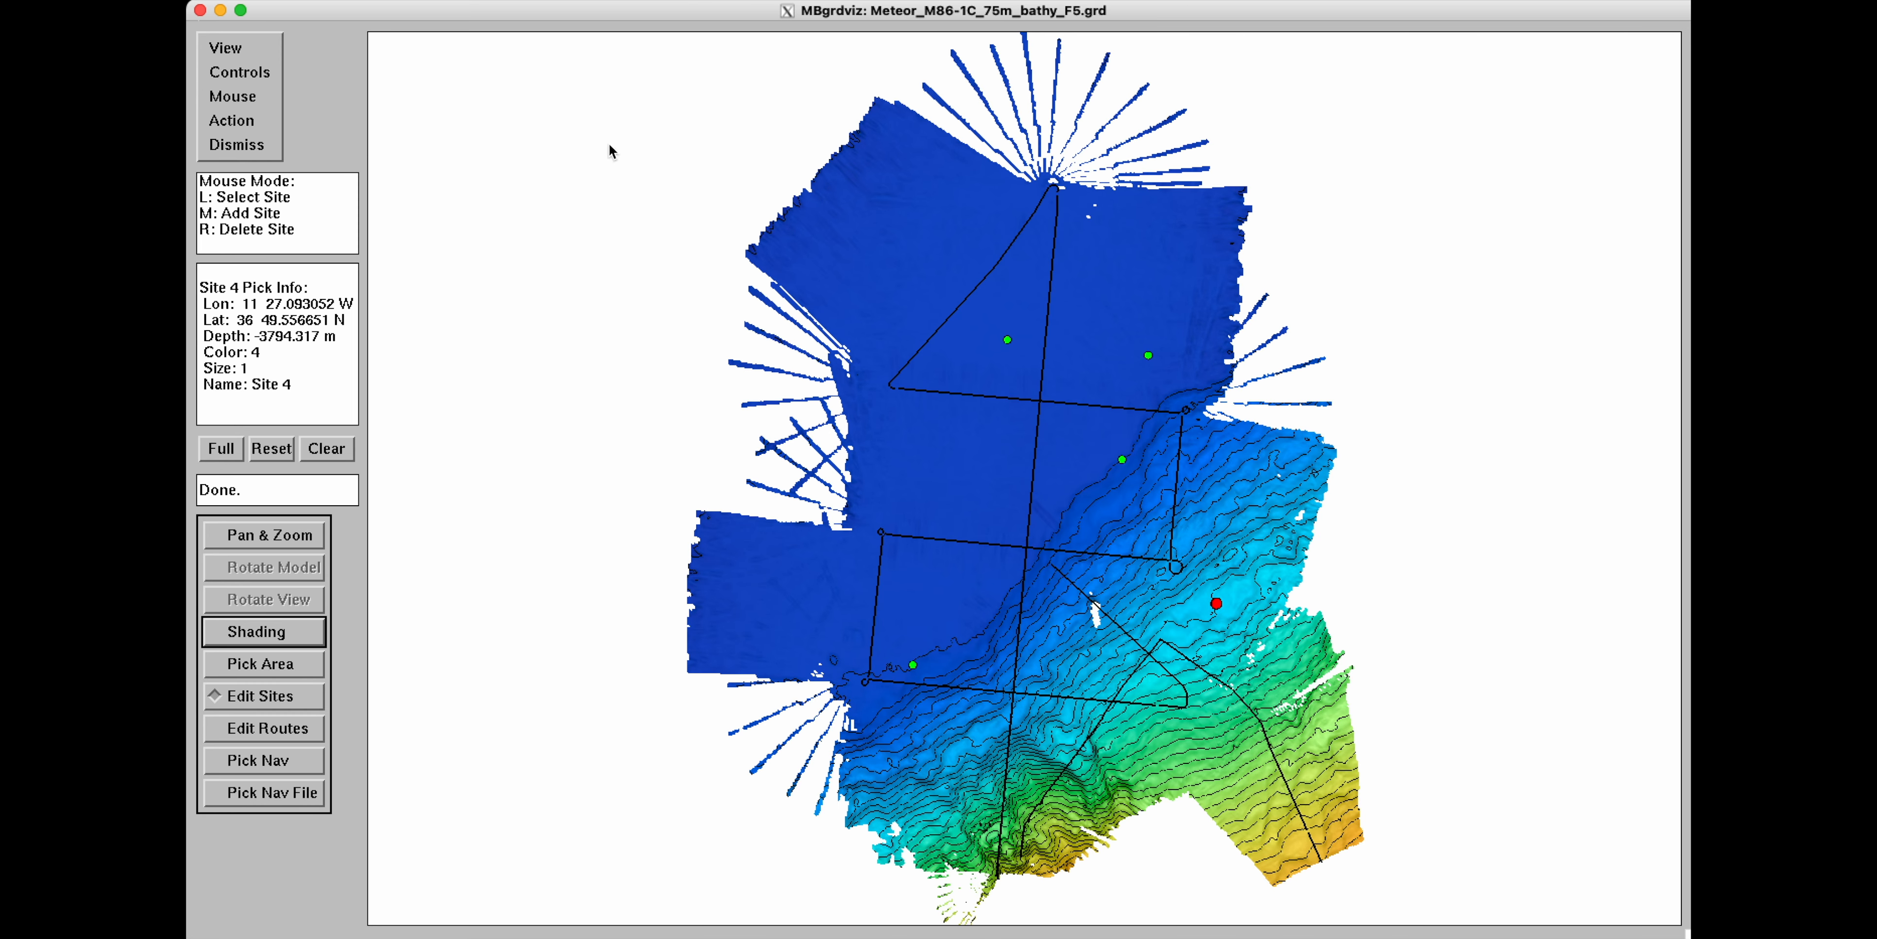
Open the site list, select Site 2 and delete it.
click(238, 72)
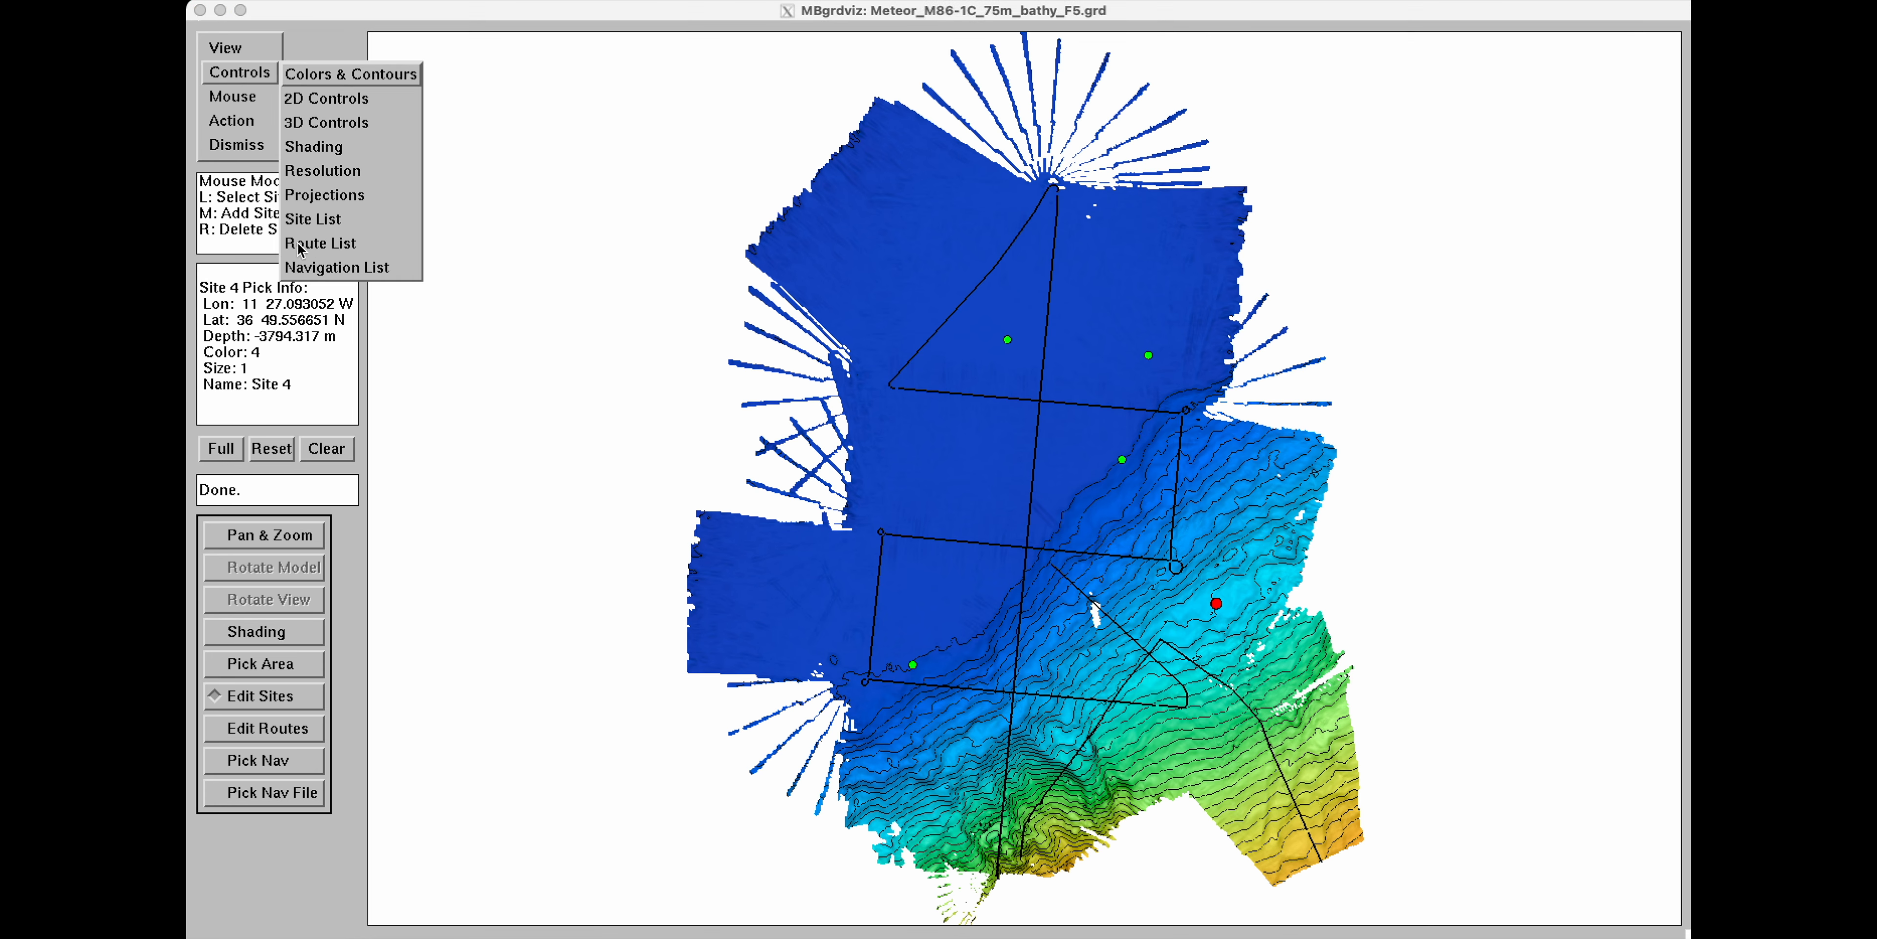
click(322, 220)
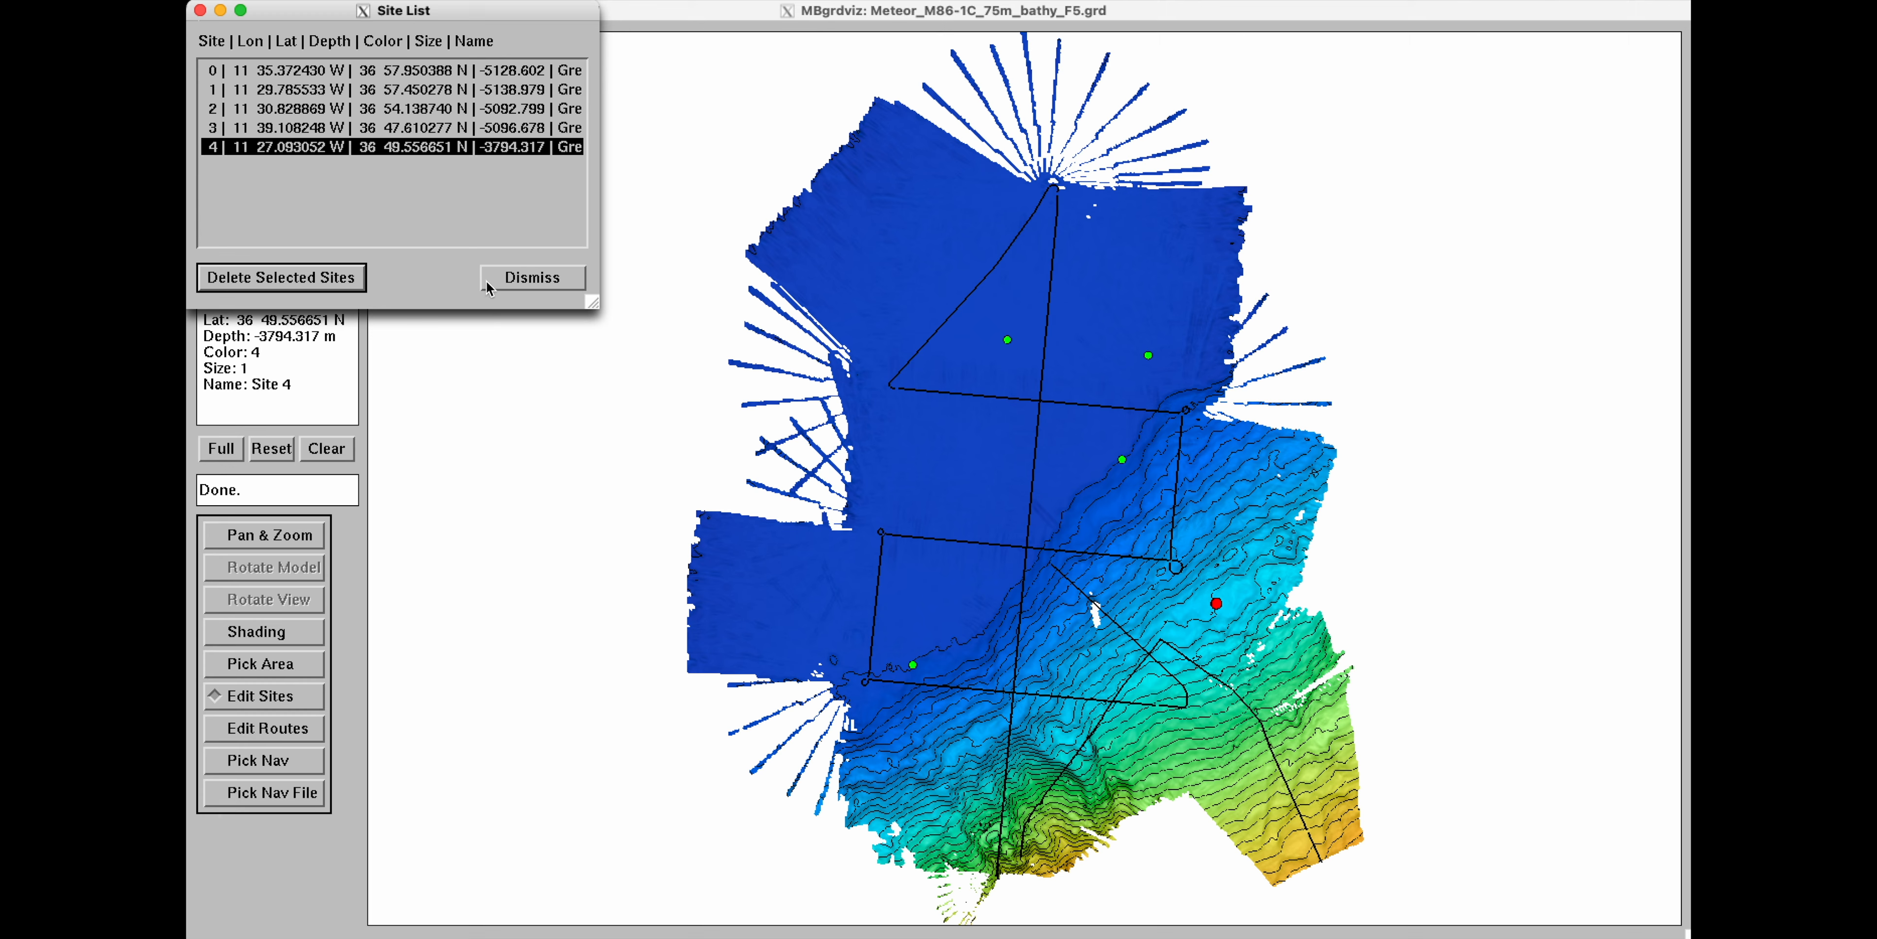
click(423, 129)
click(410, 109)
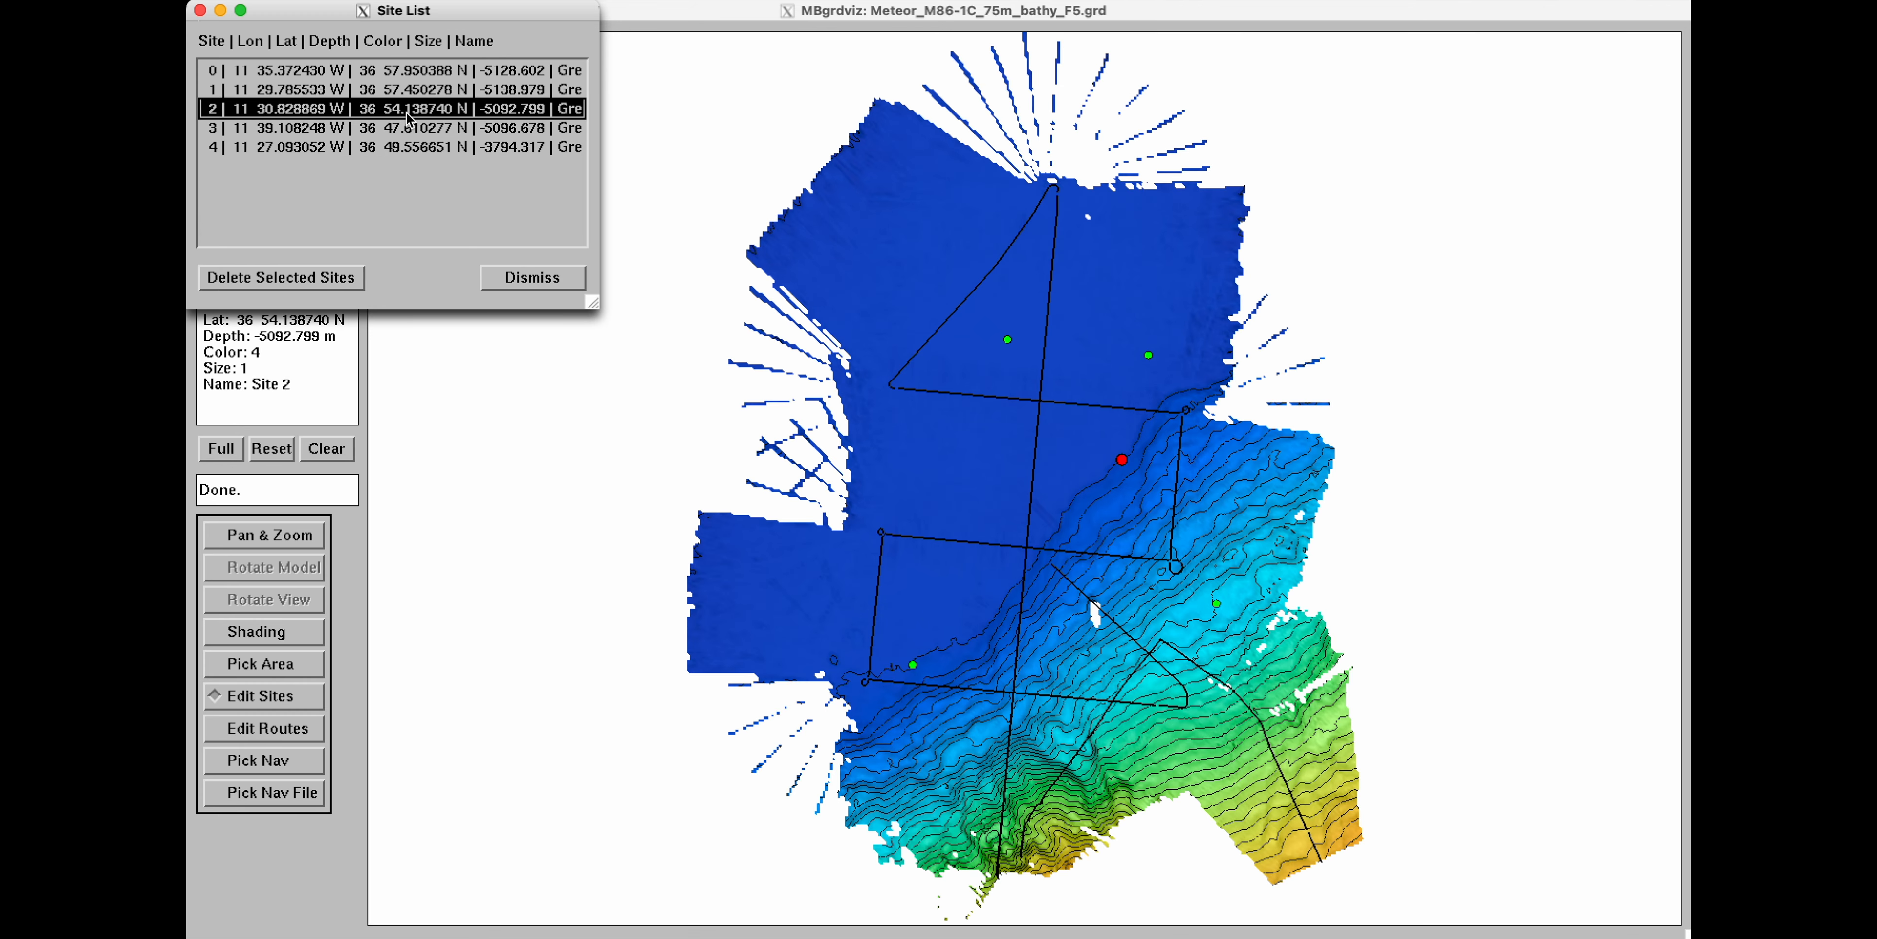
click(284, 281)
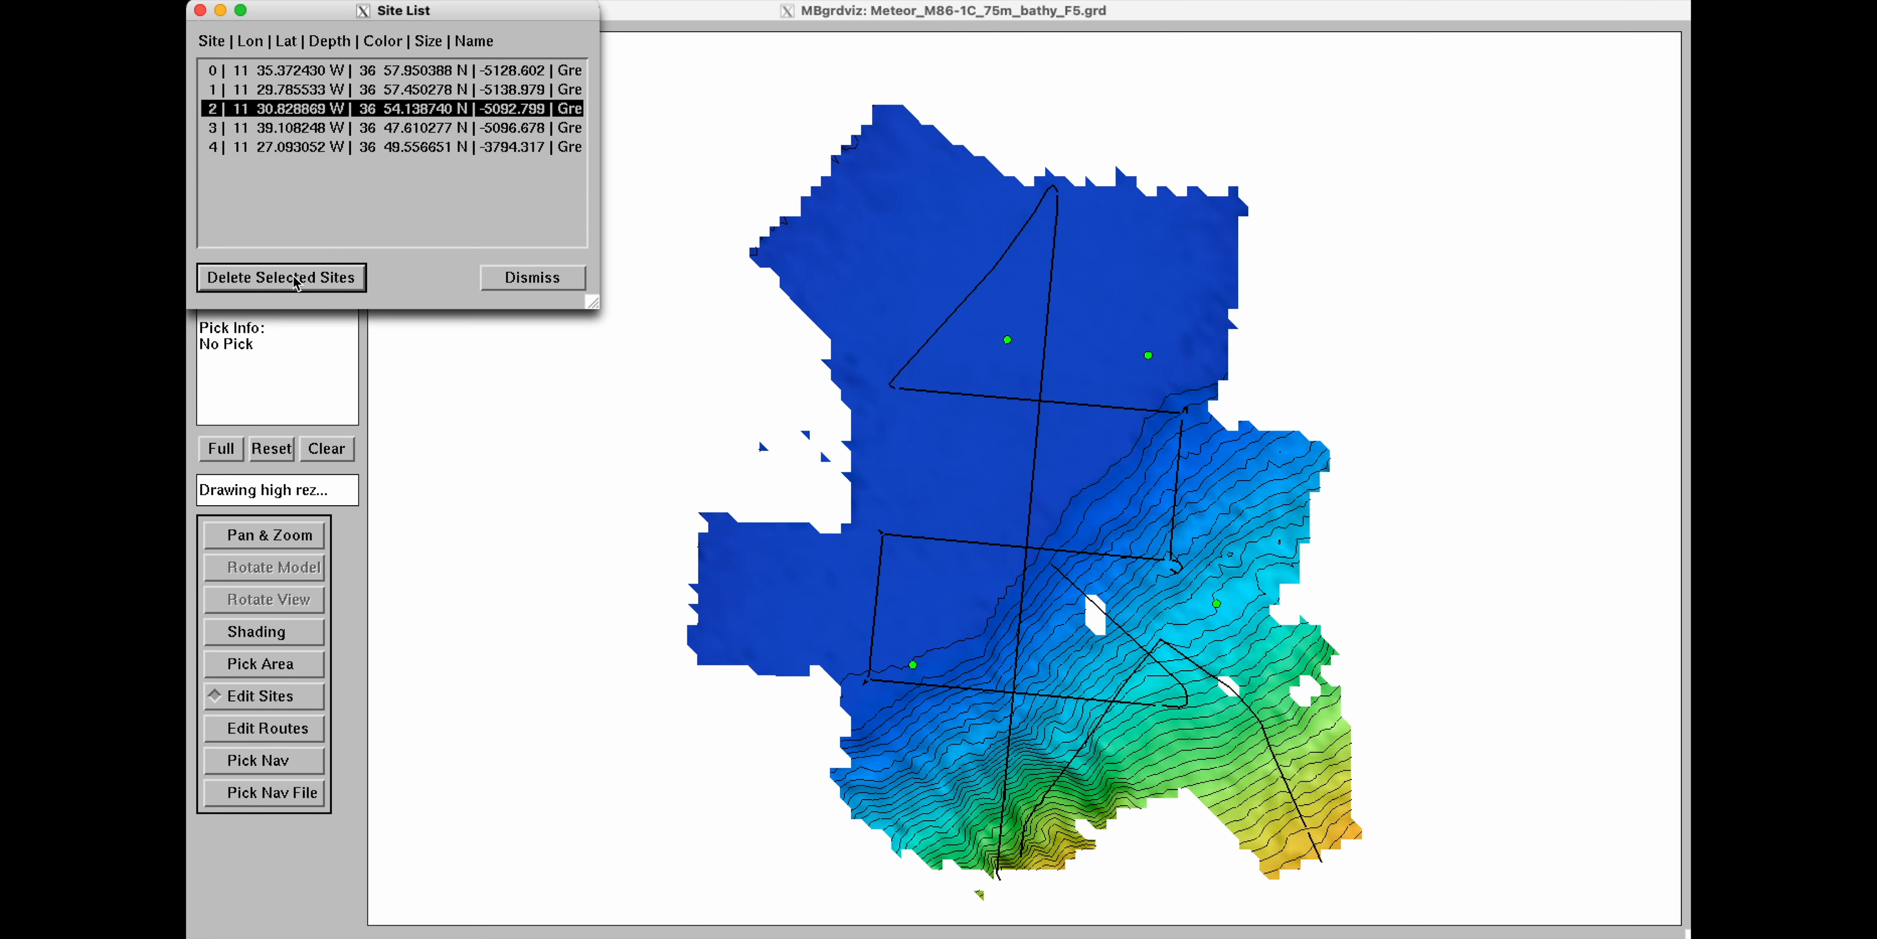
click(556, 284)
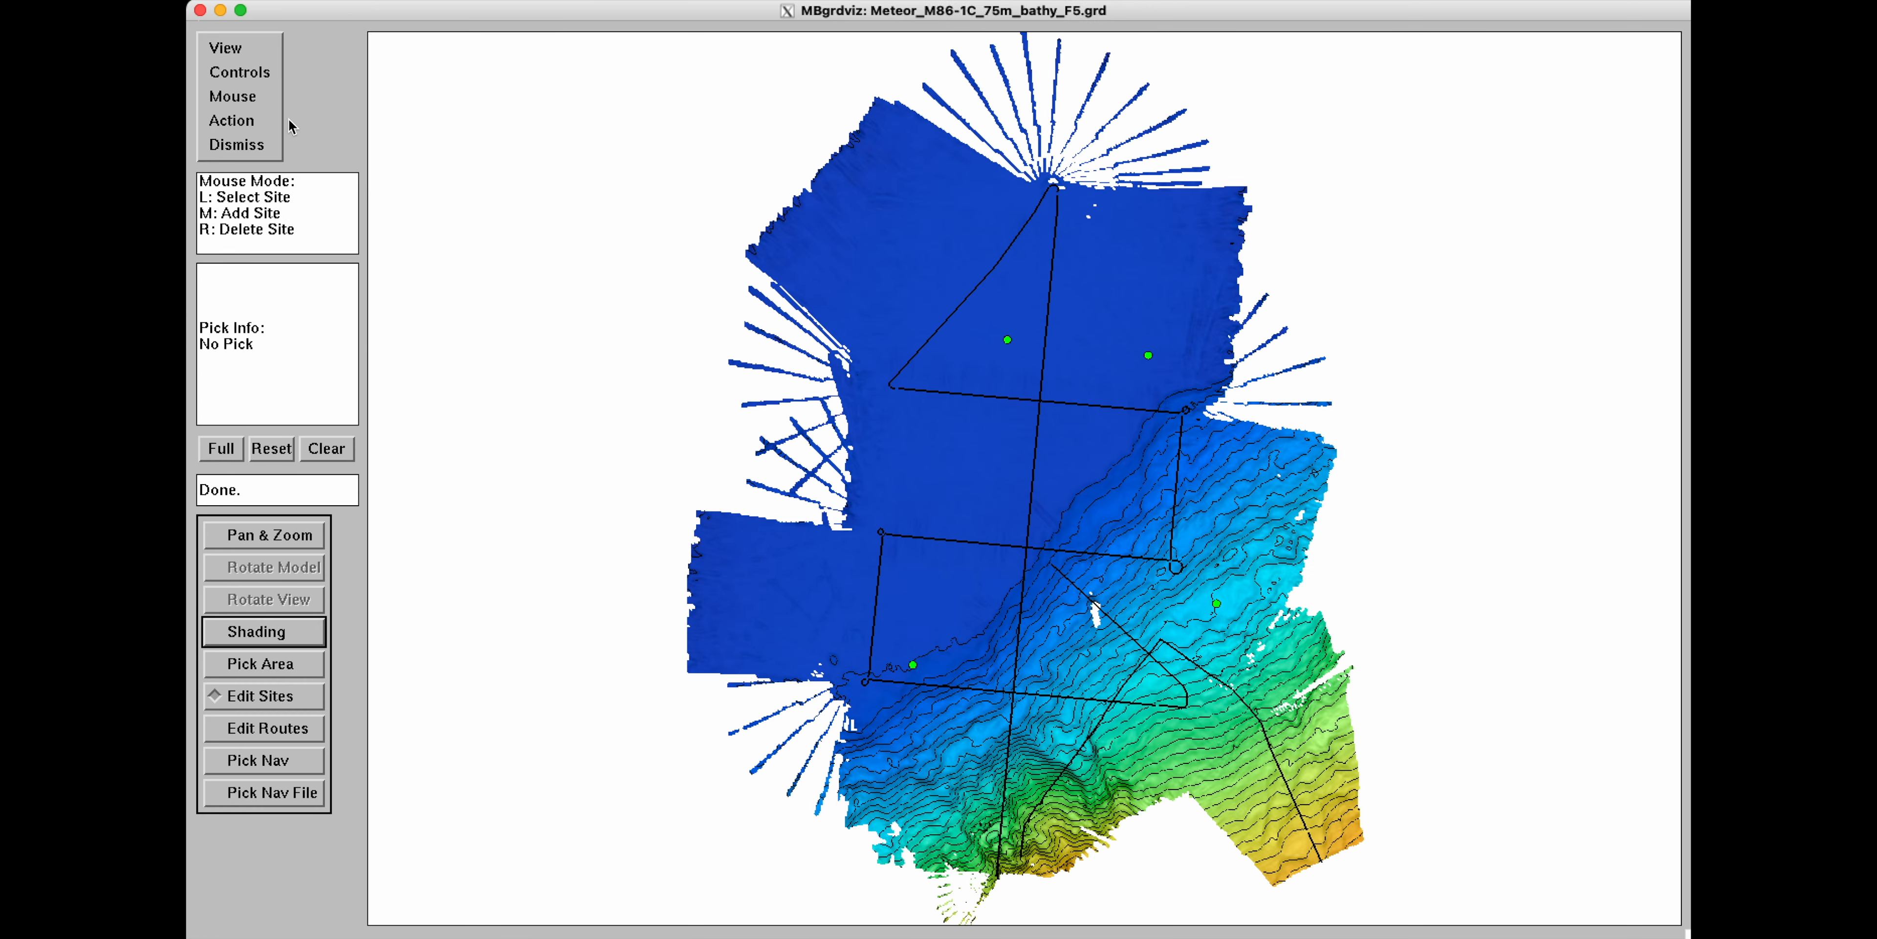
Switch the mouse mode to route editing.
click(247, 119)
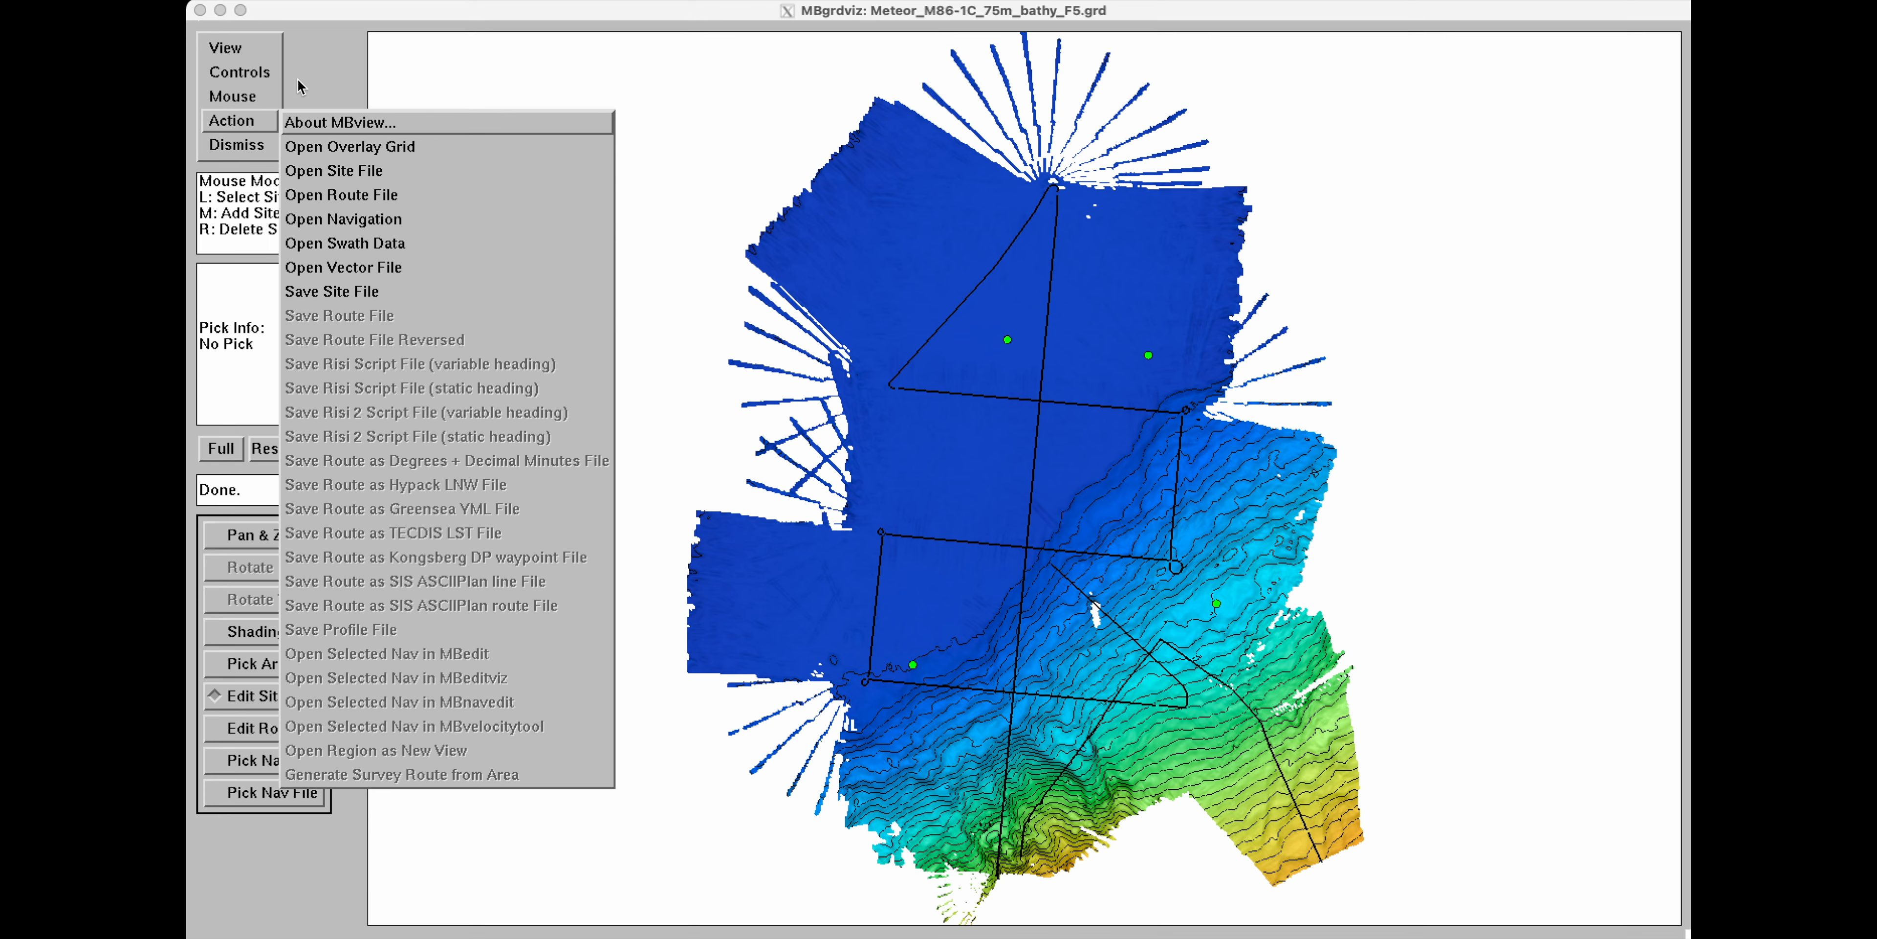
click(249, 98)
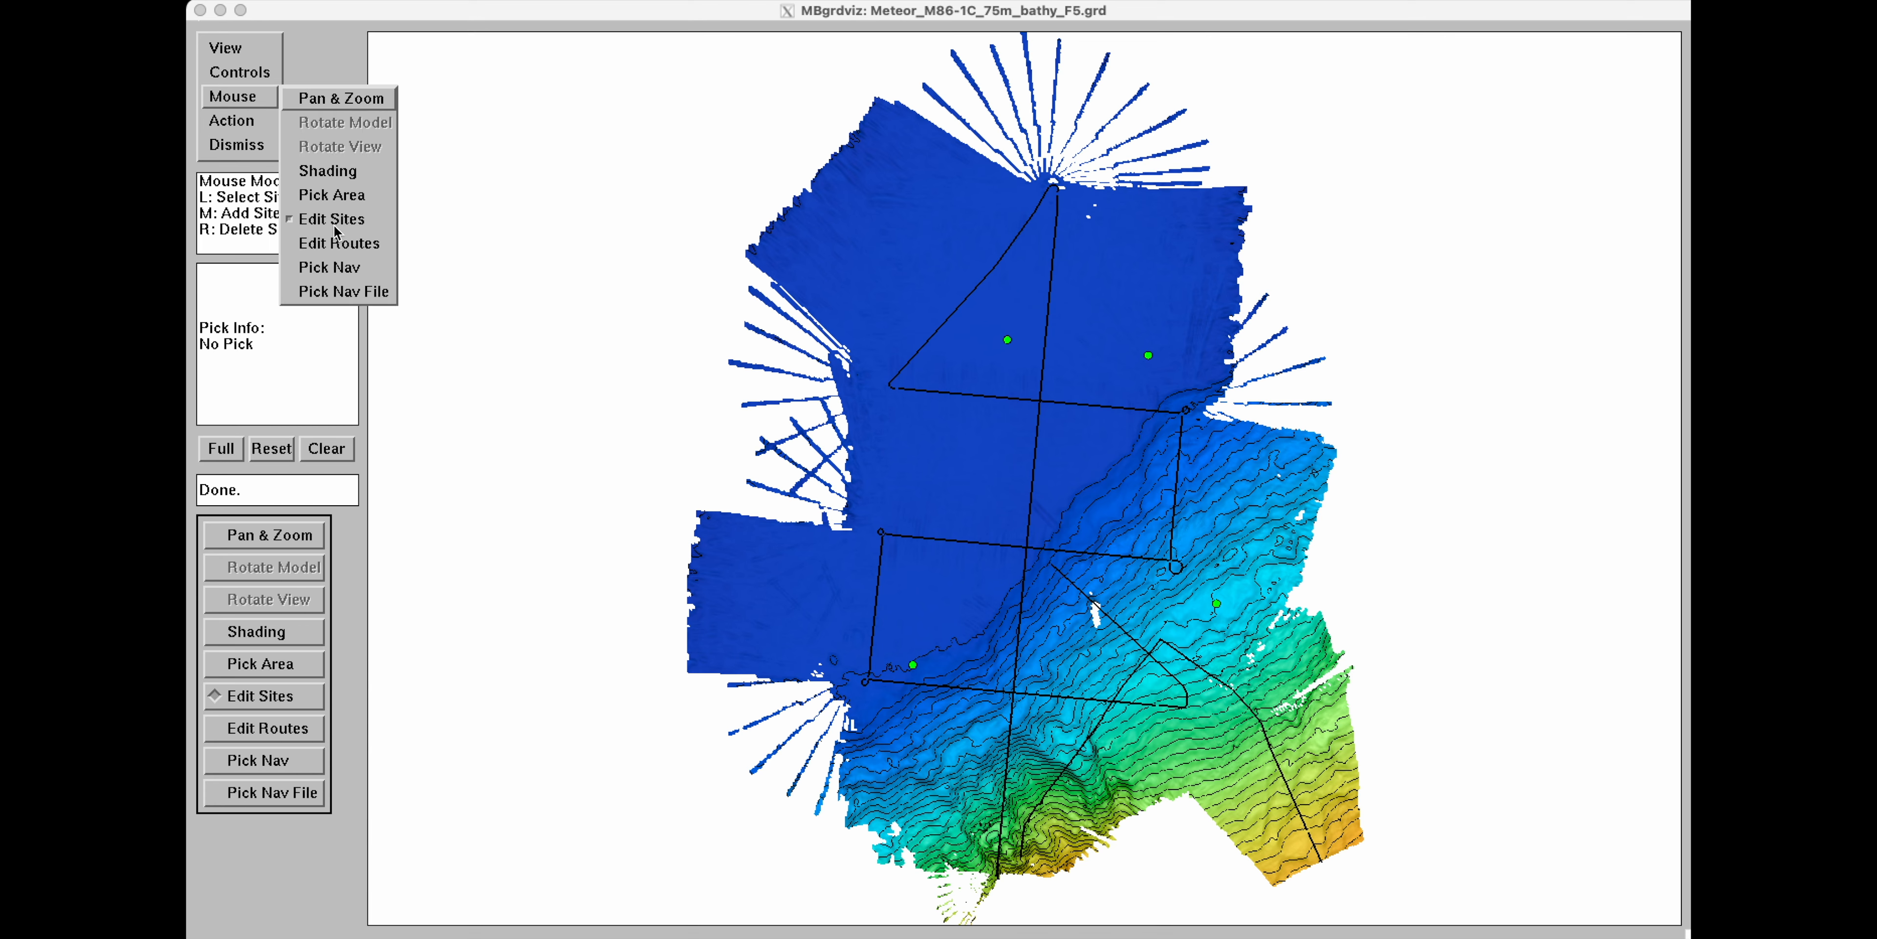
click(340, 244)
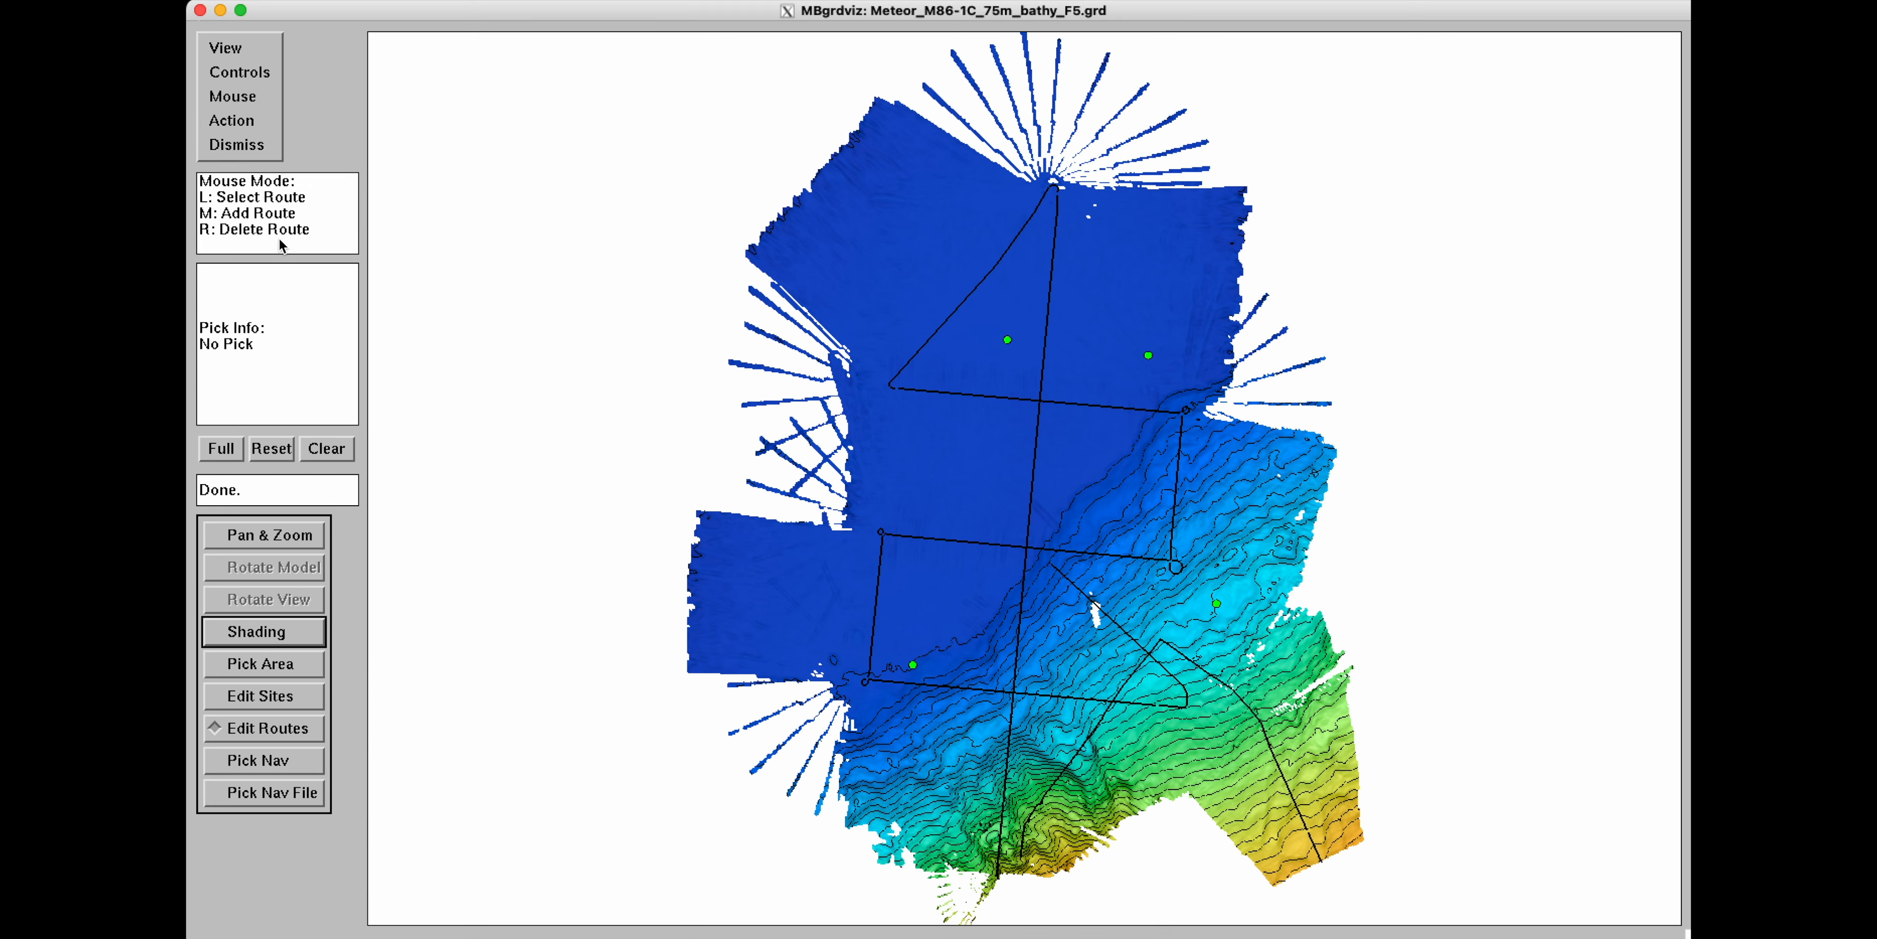
click(256, 98)
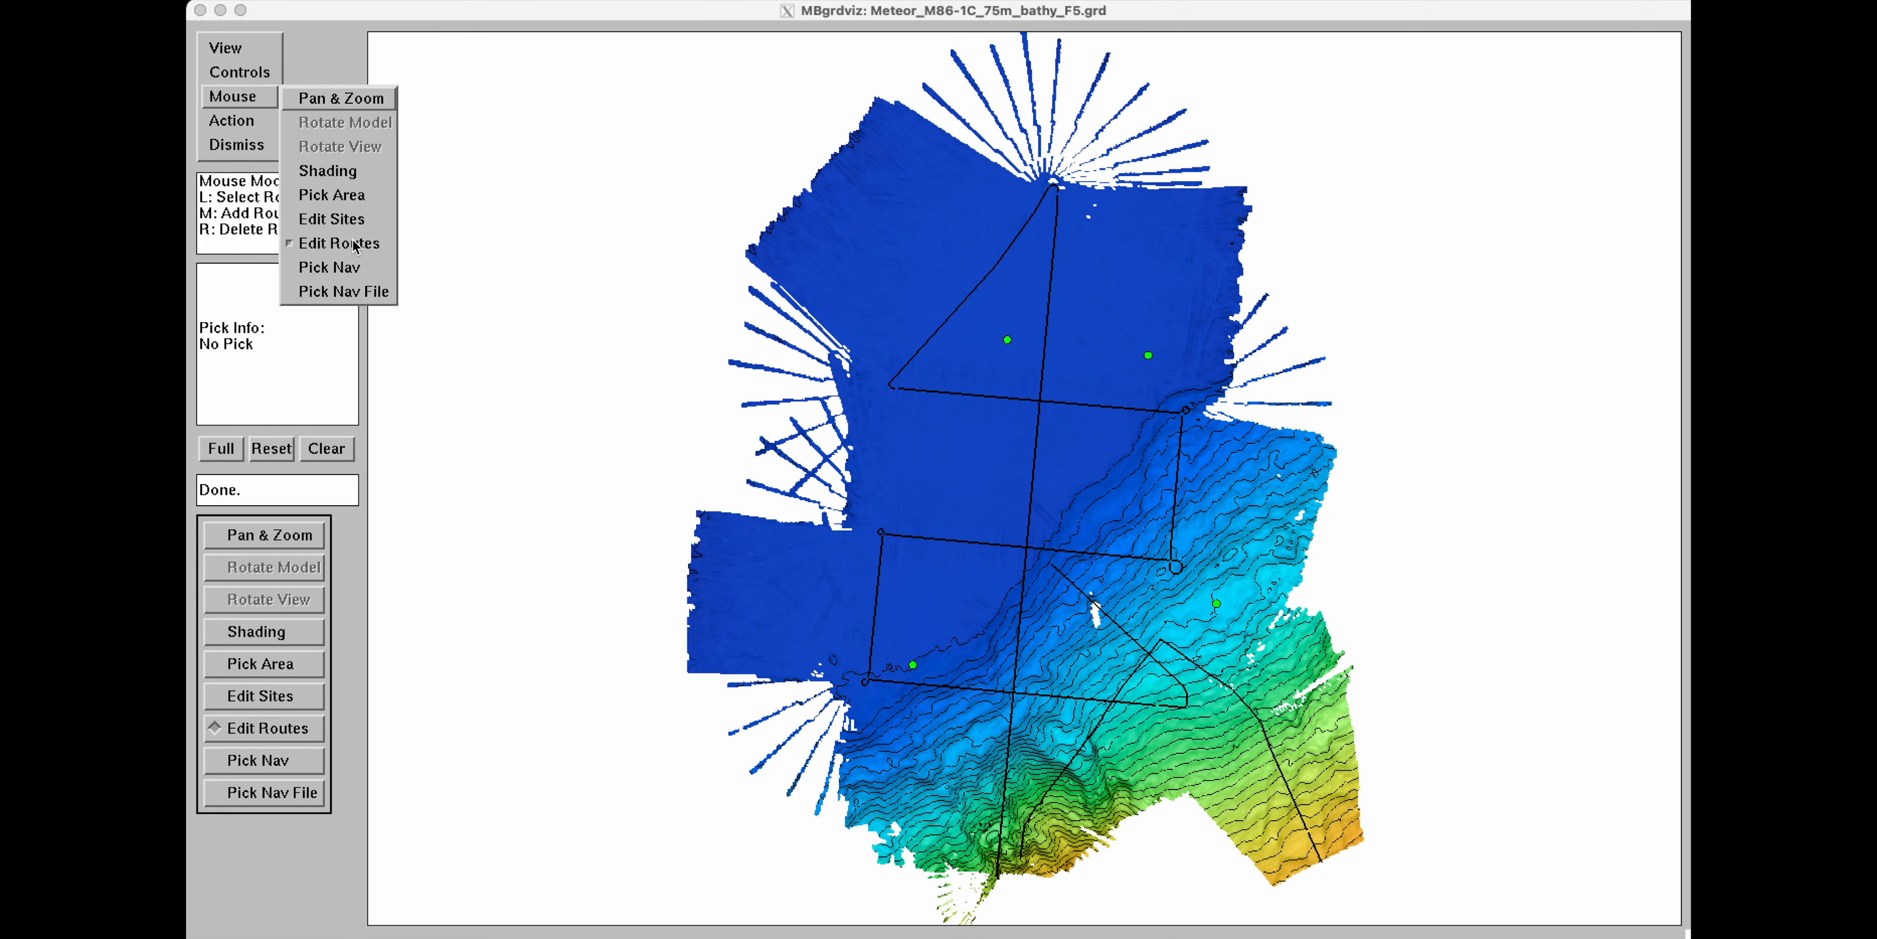
click(332, 71)
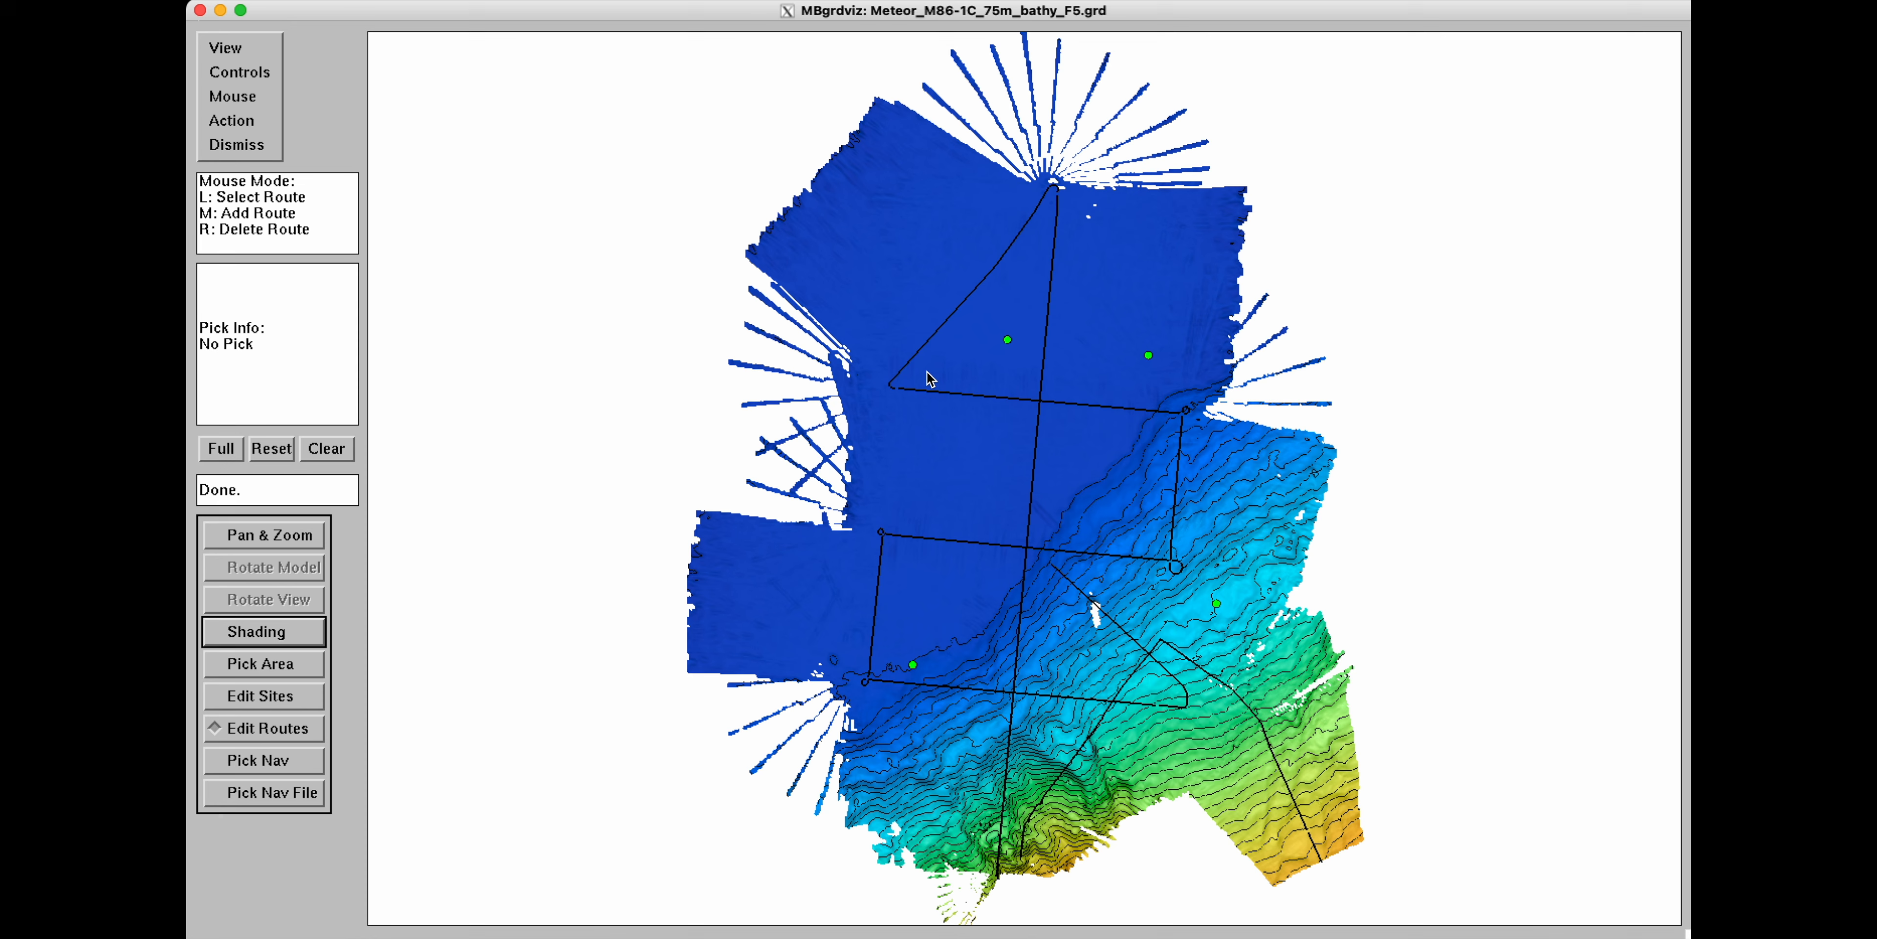
Add a six-point route zigzagging from the upper-left deep area down to the lower-right across the grid.
click(896, 389)
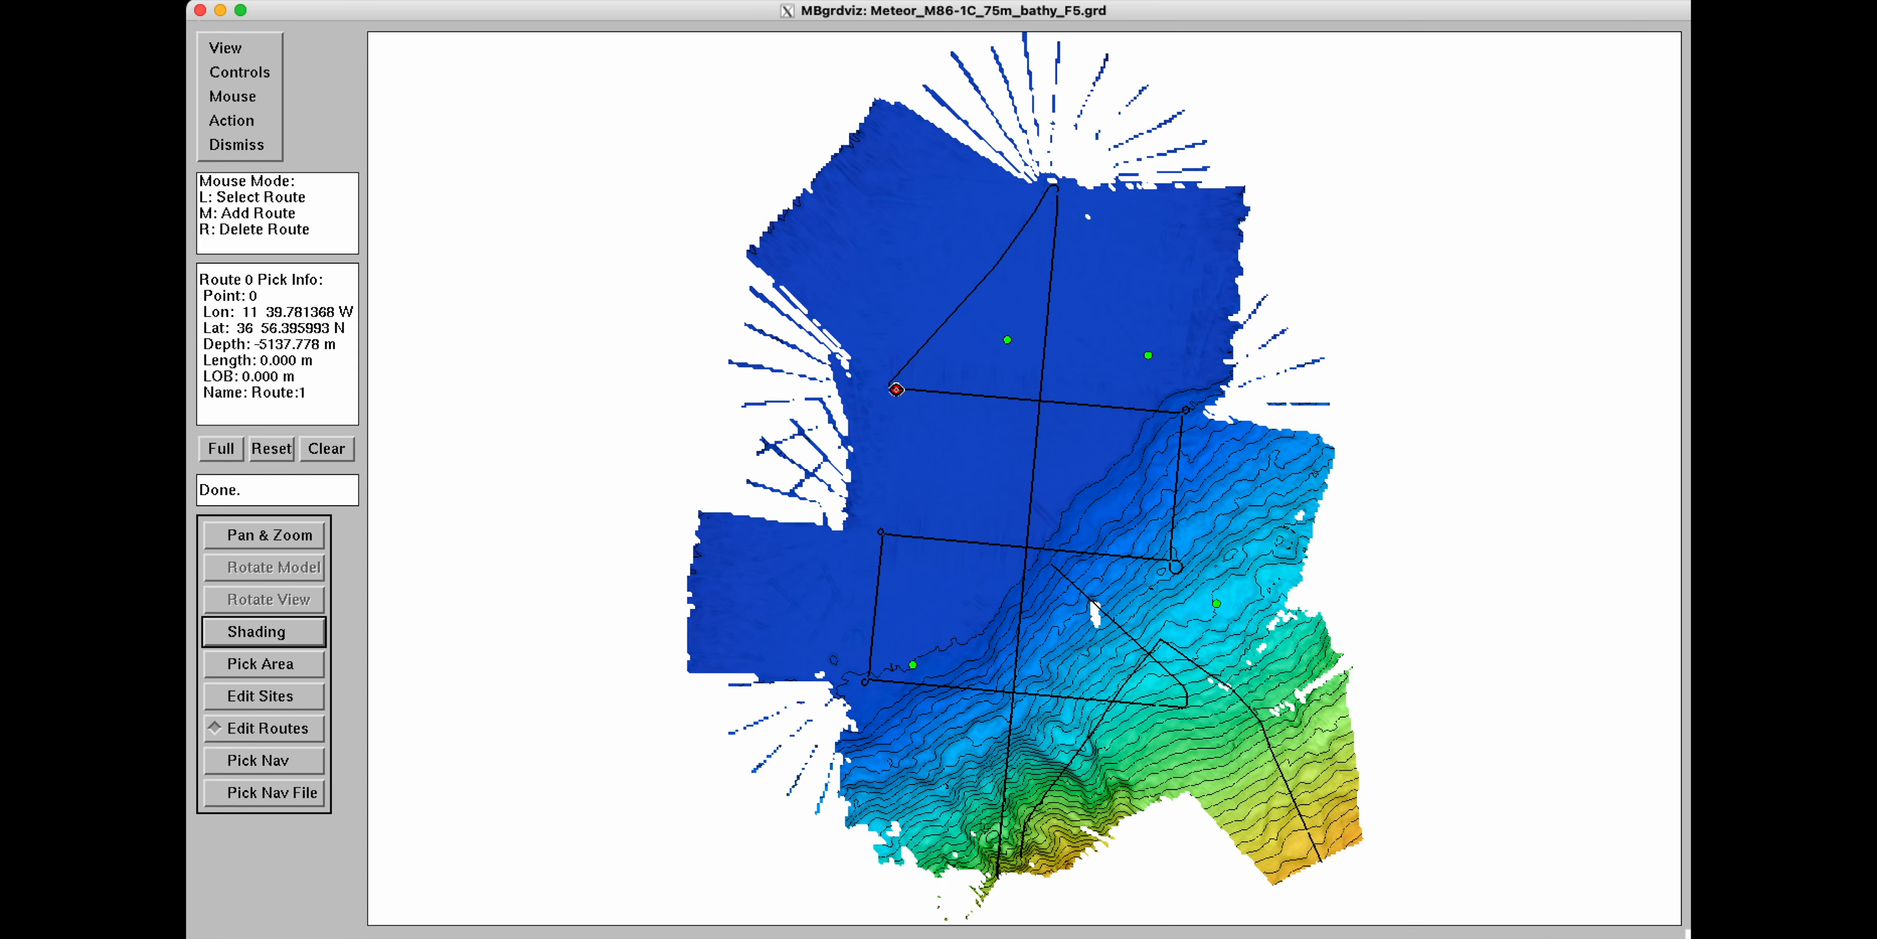
click(1182, 413)
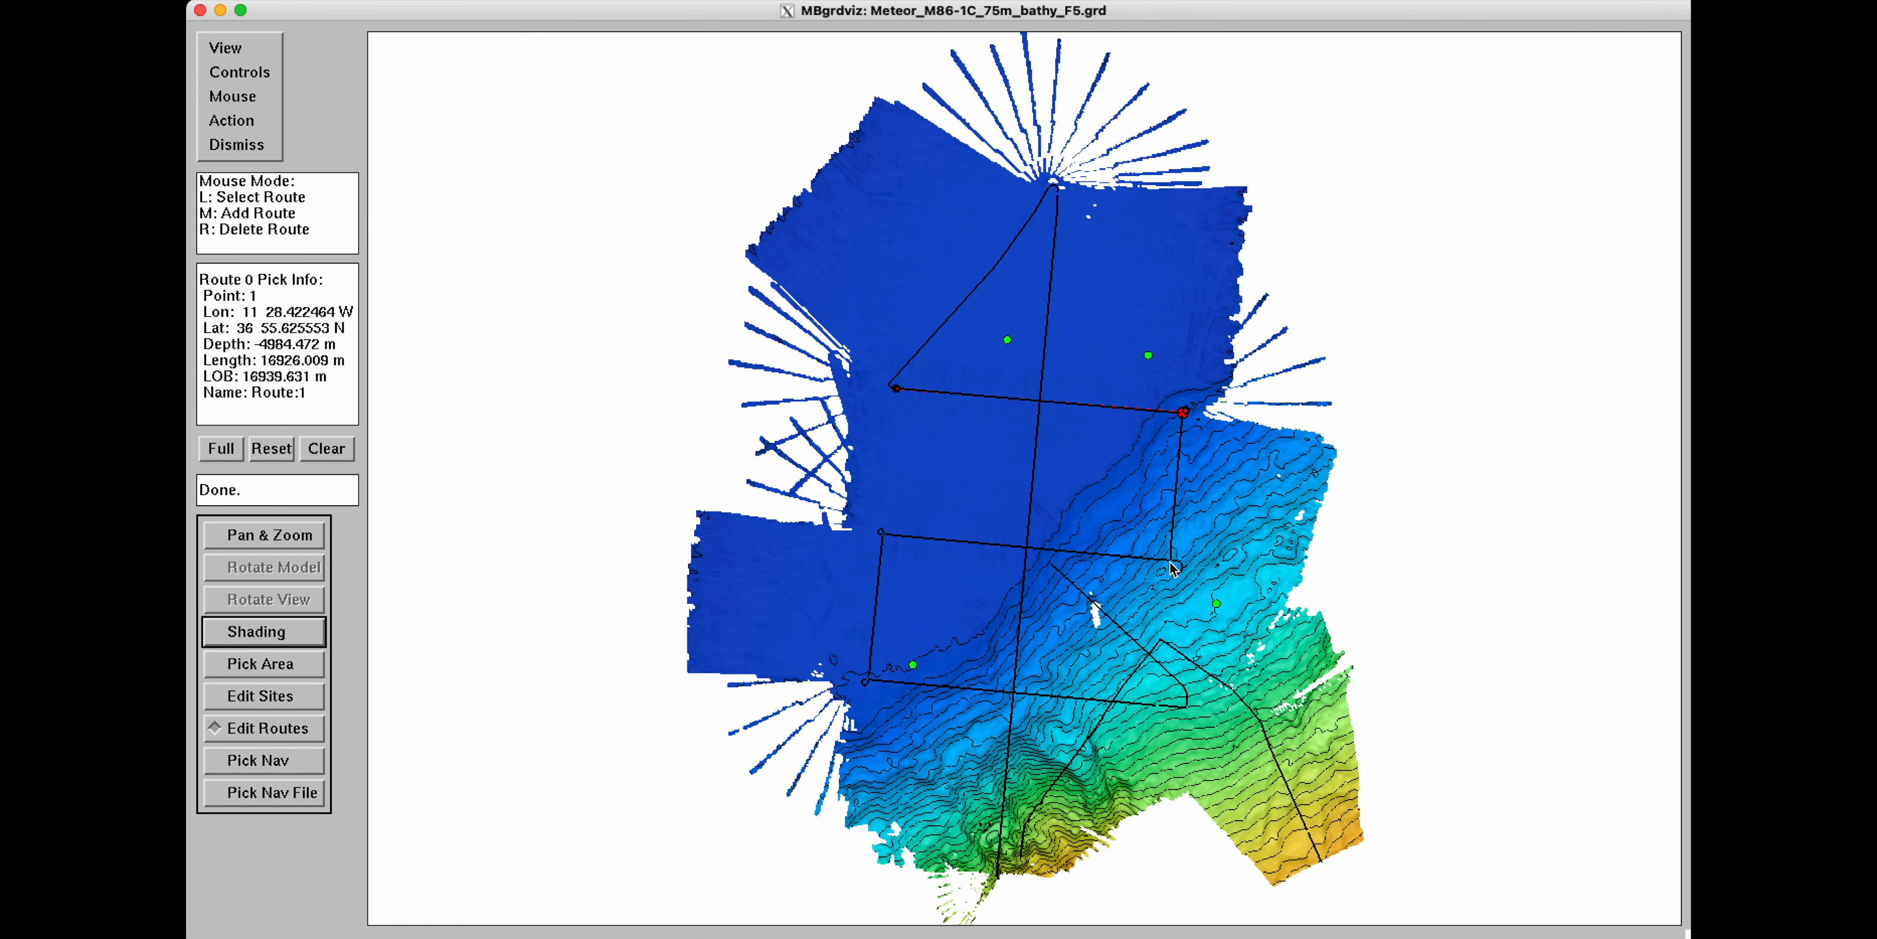
click(1174, 563)
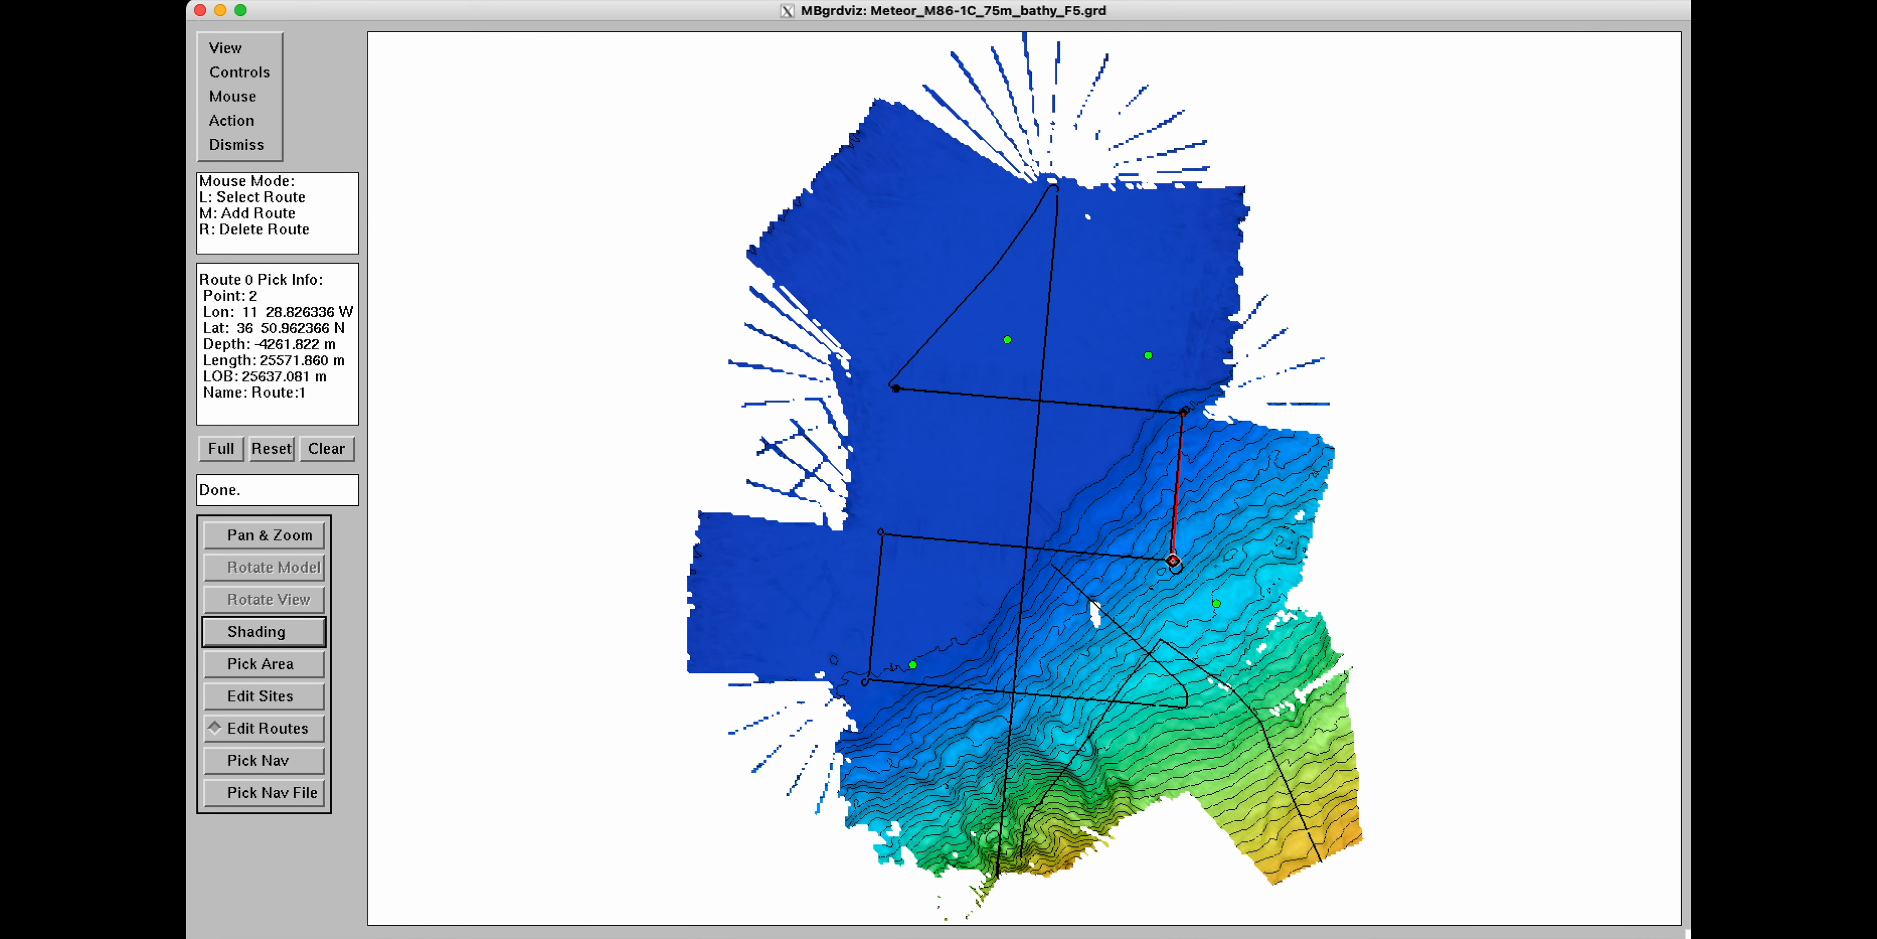
click(882, 534)
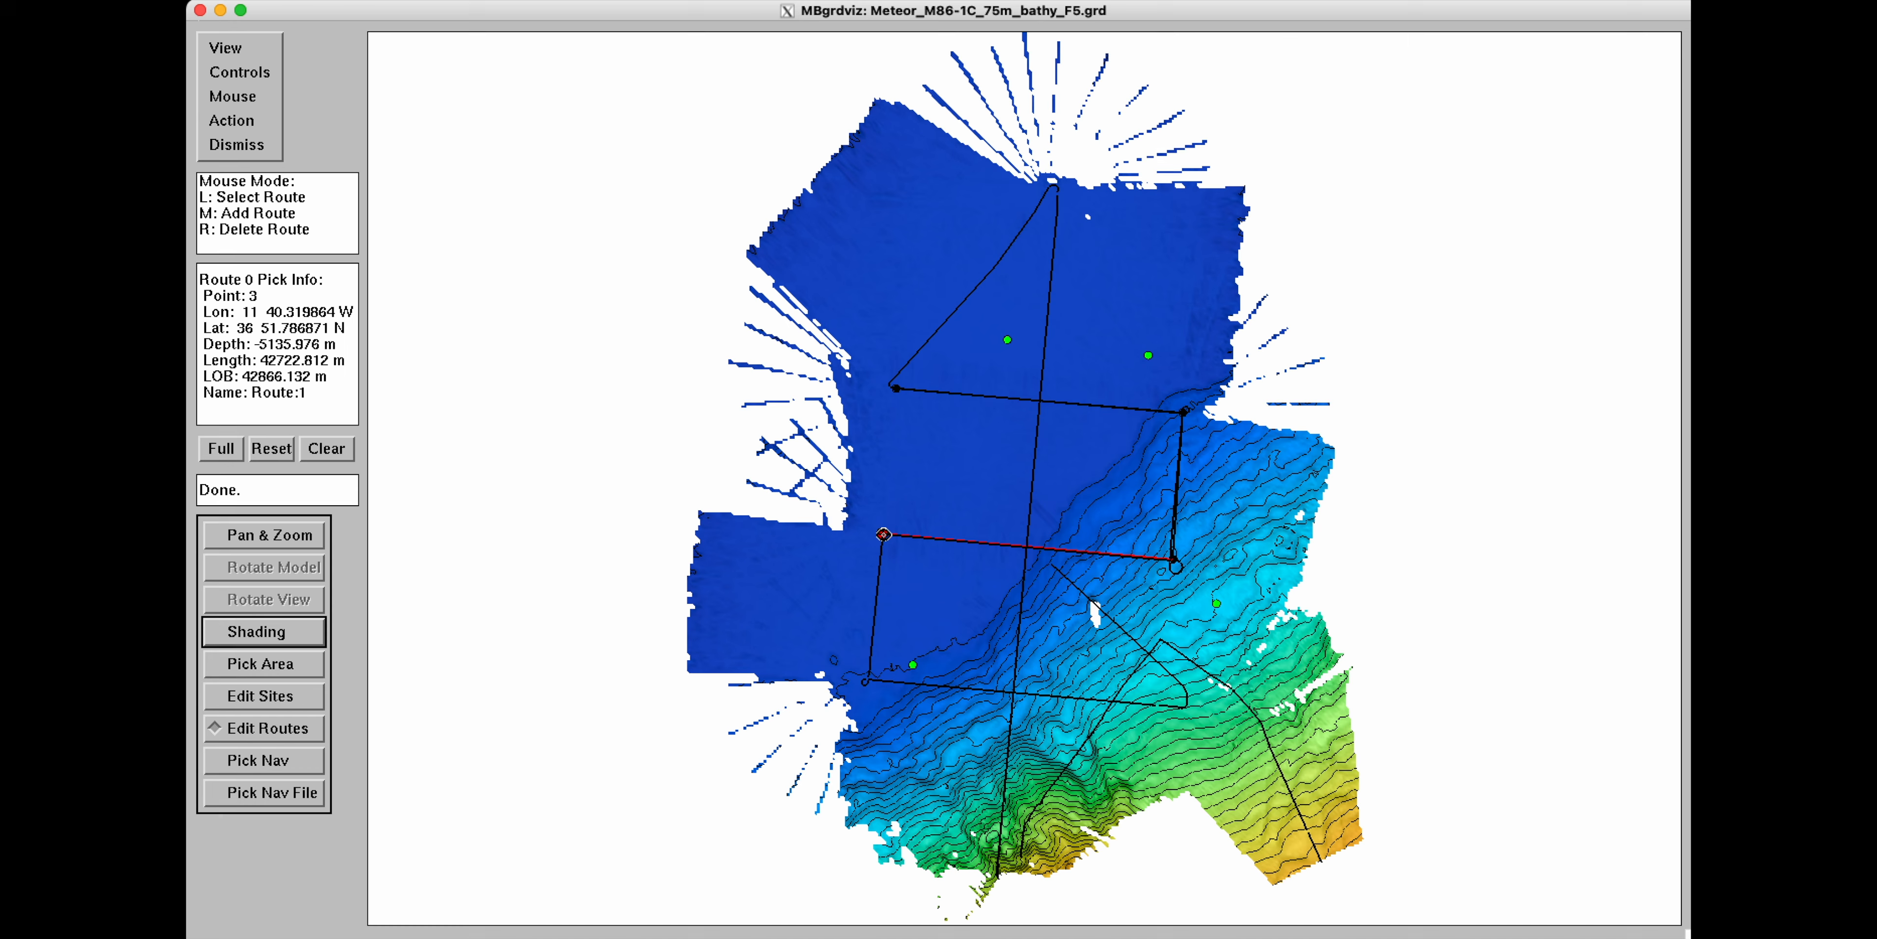
click(871, 677)
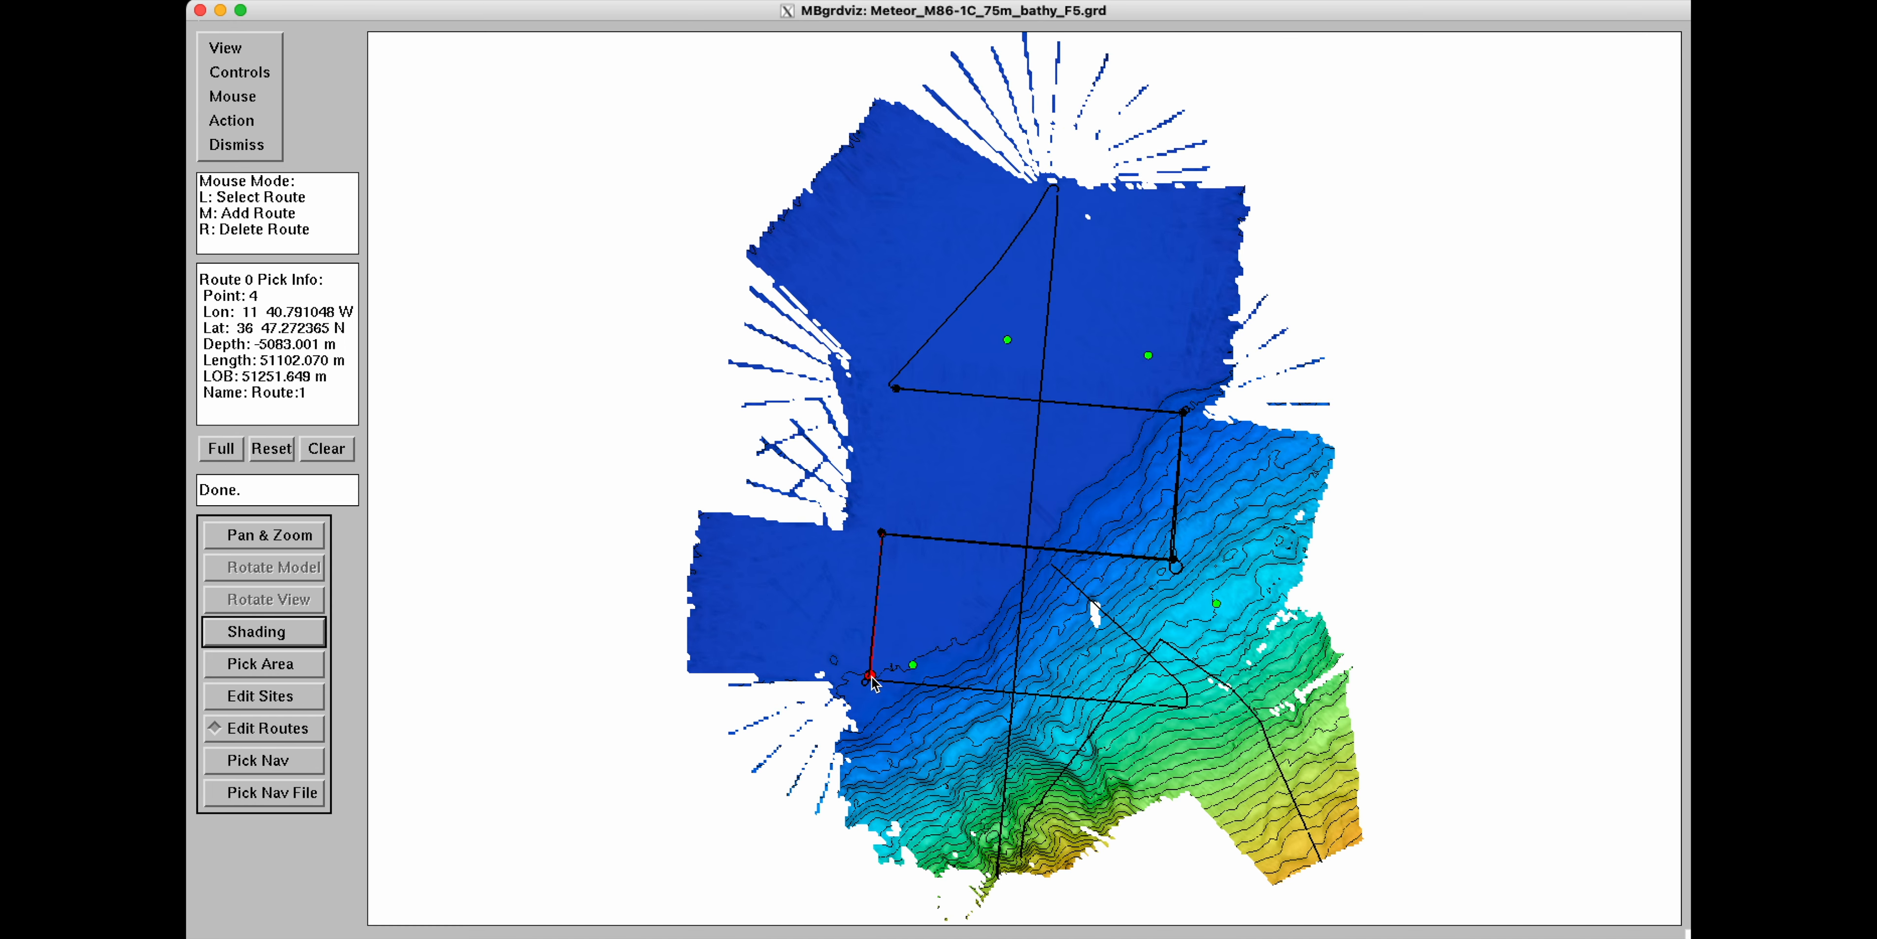
click(1159, 704)
Hide the navigation tracks on the map.
click(240, 51)
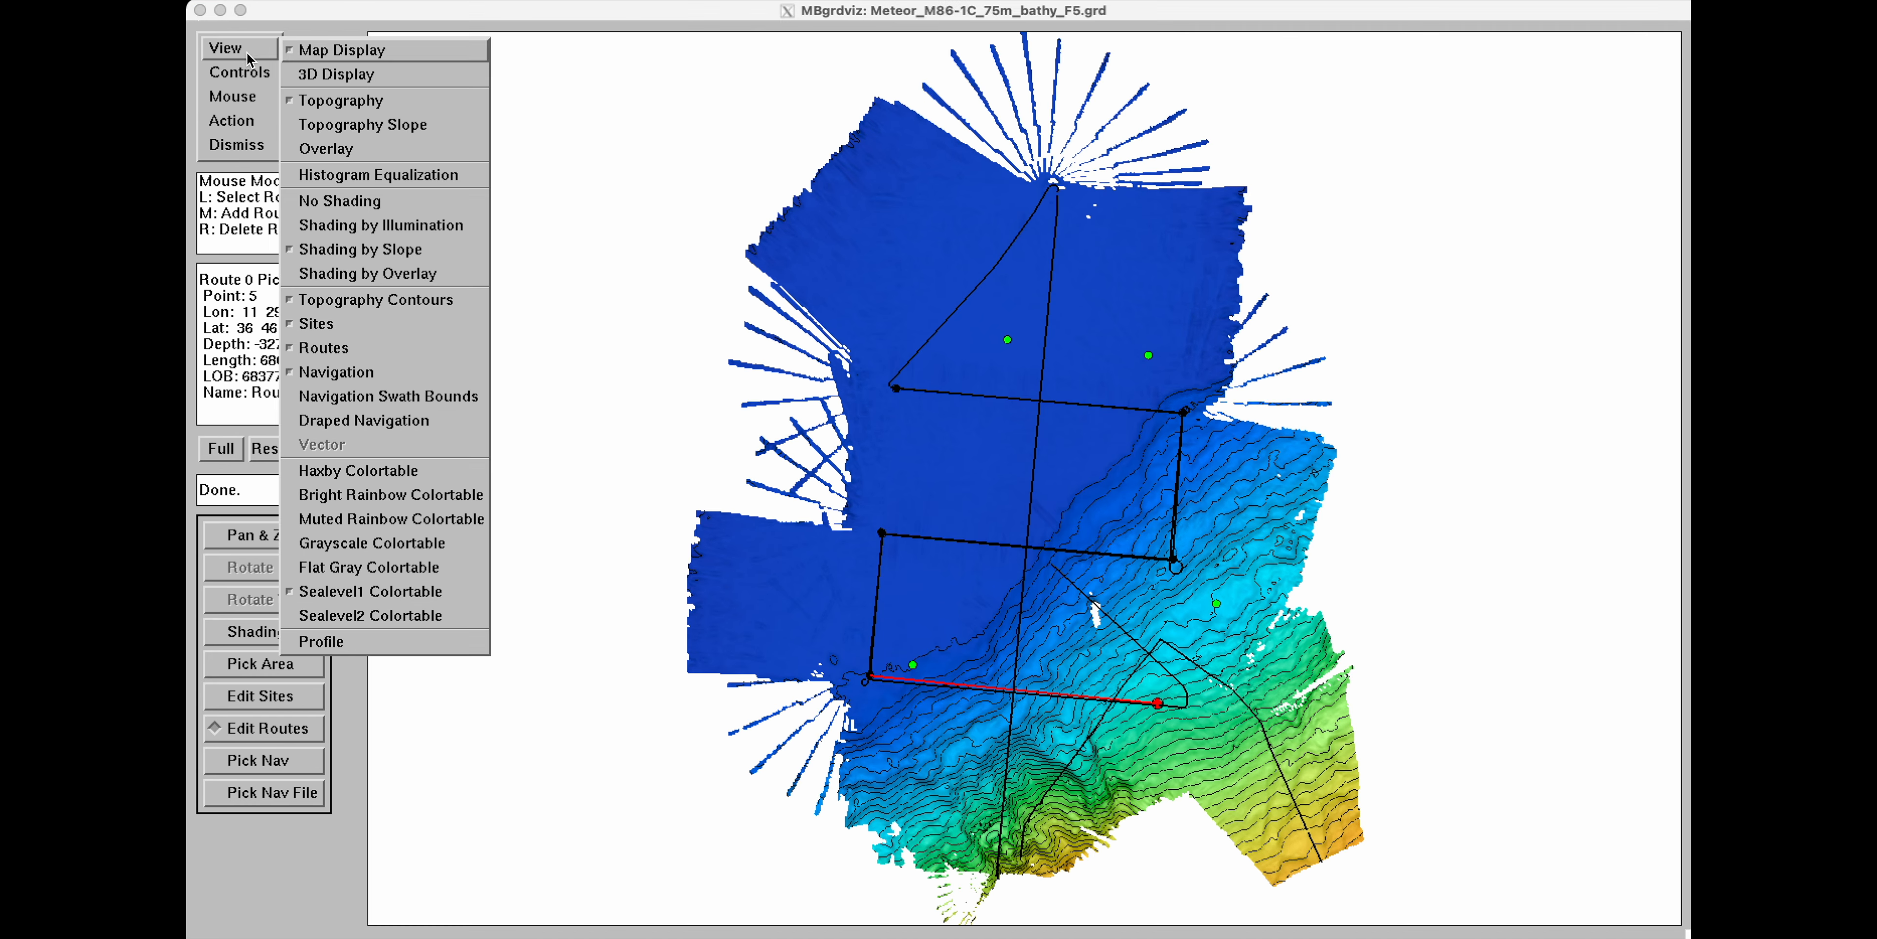
click(324, 373)
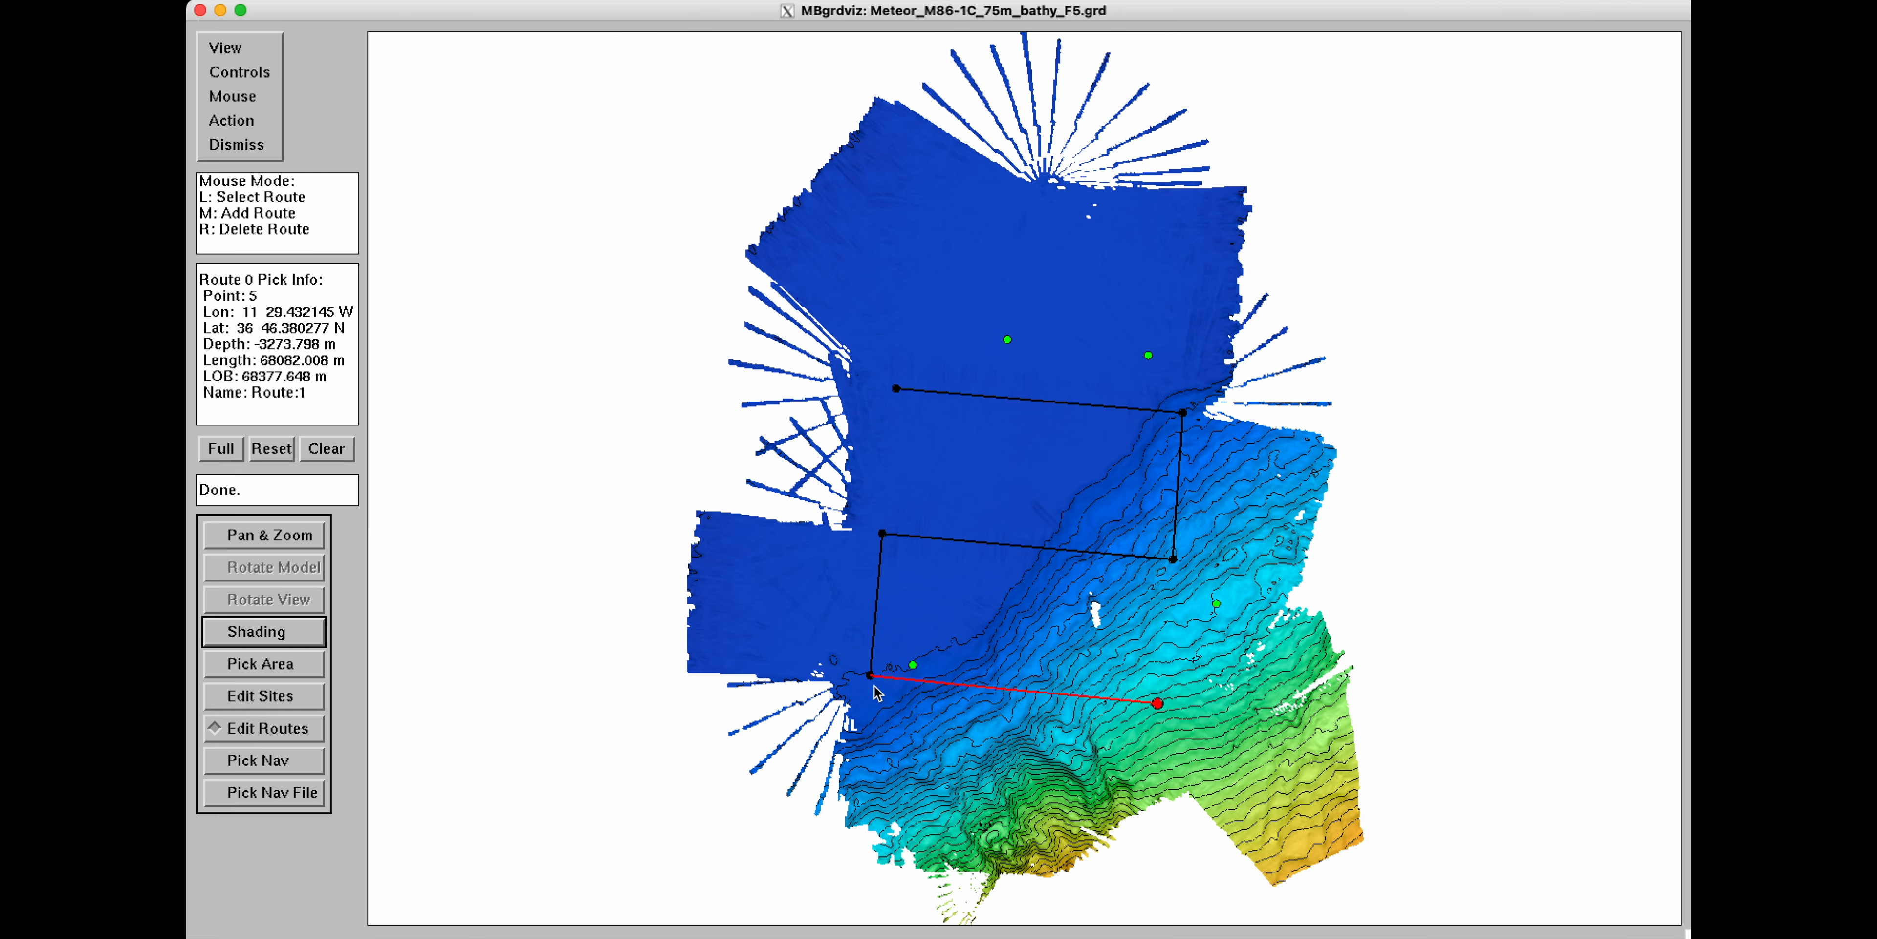
click(232, 121)
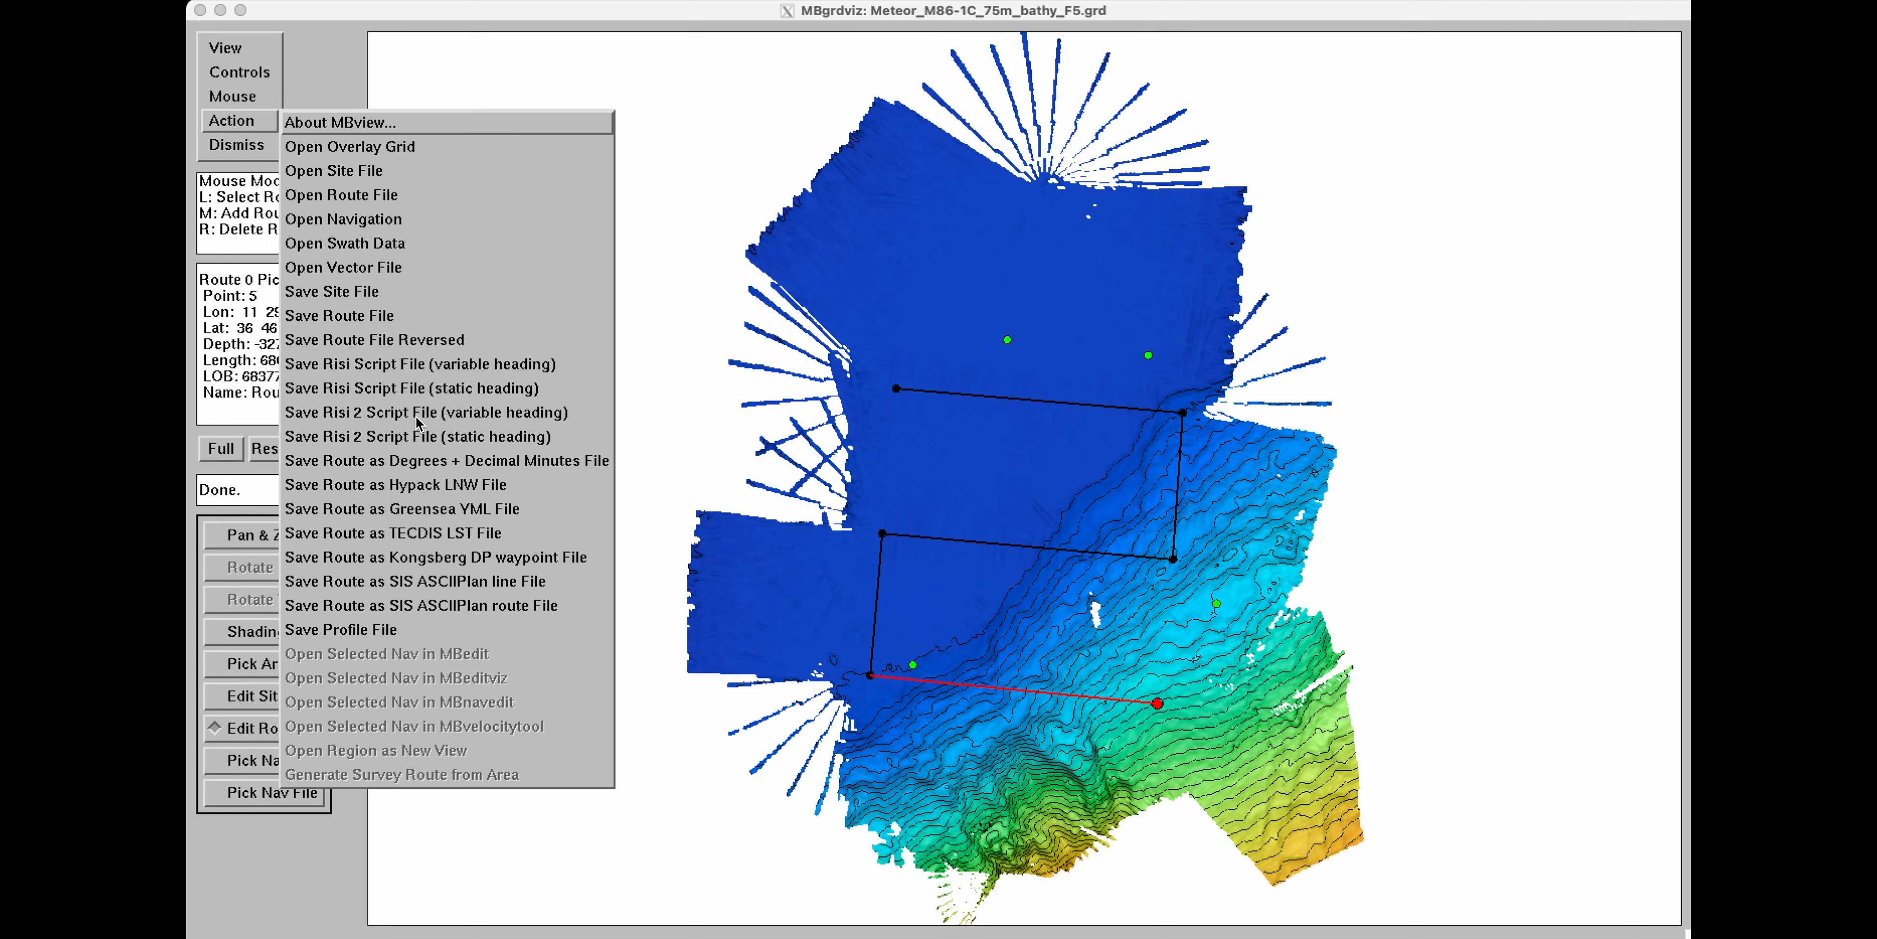
click(343, 42)
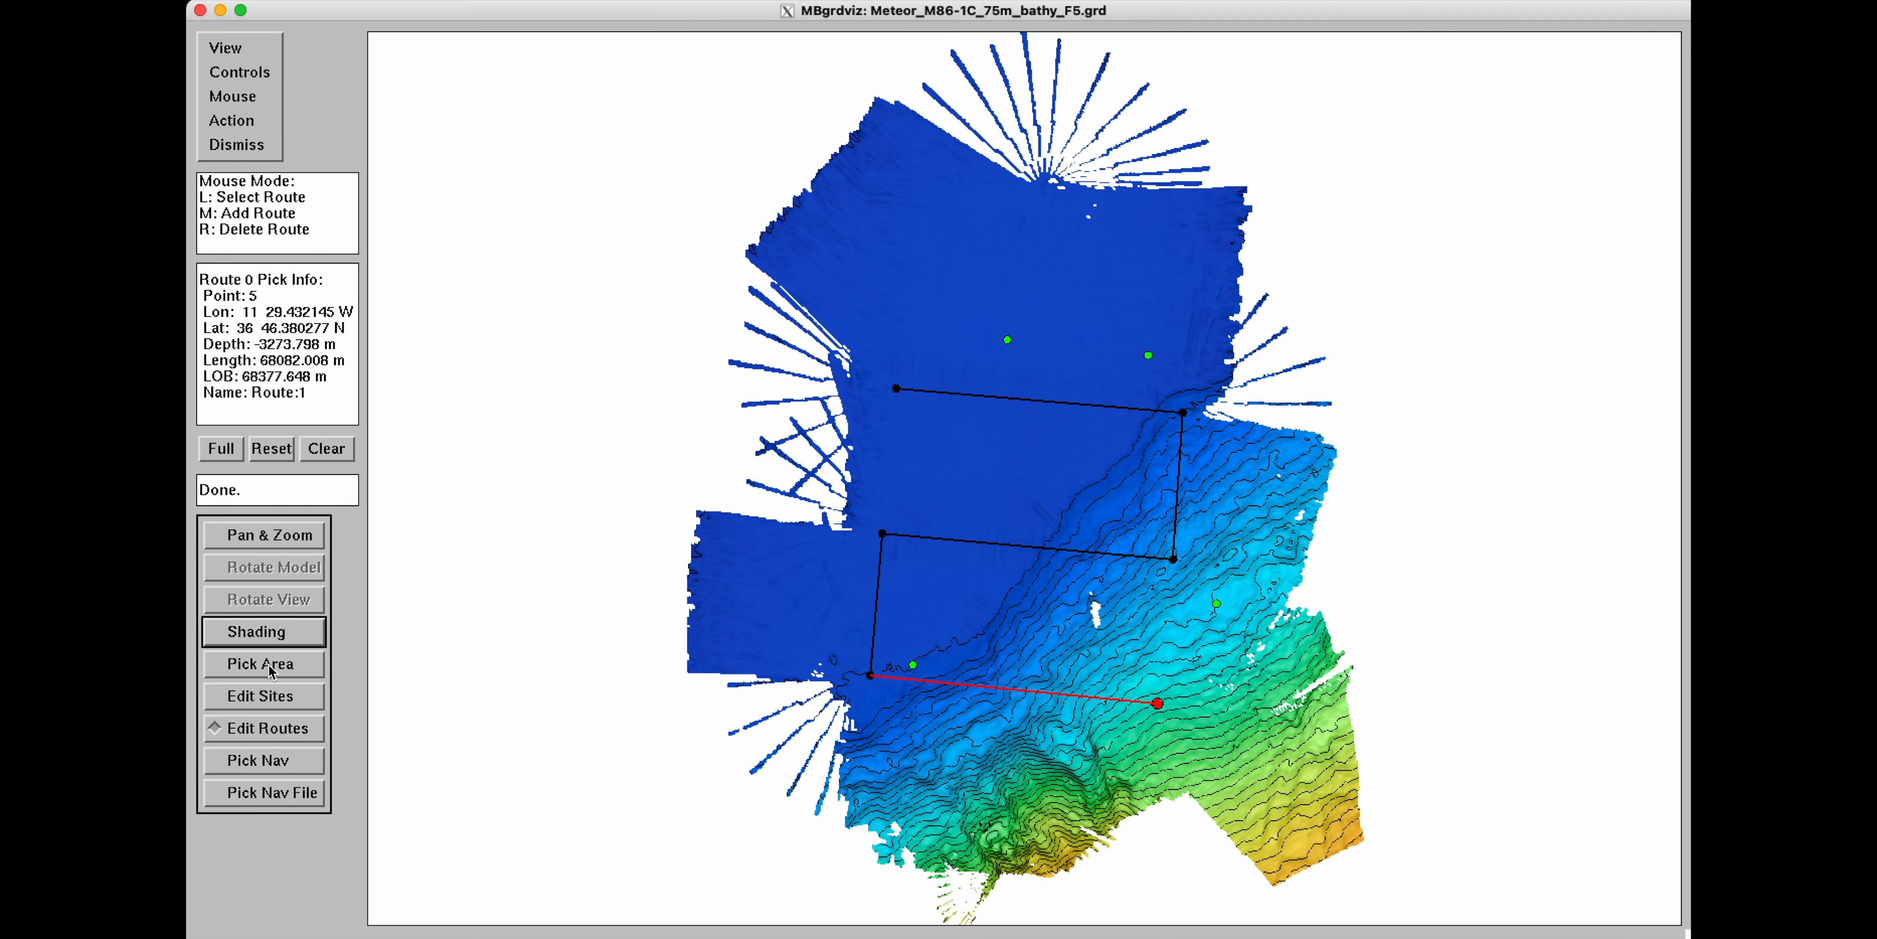
Hide the routes and the sites on the map.
click(248, 49)
click(327, 349)
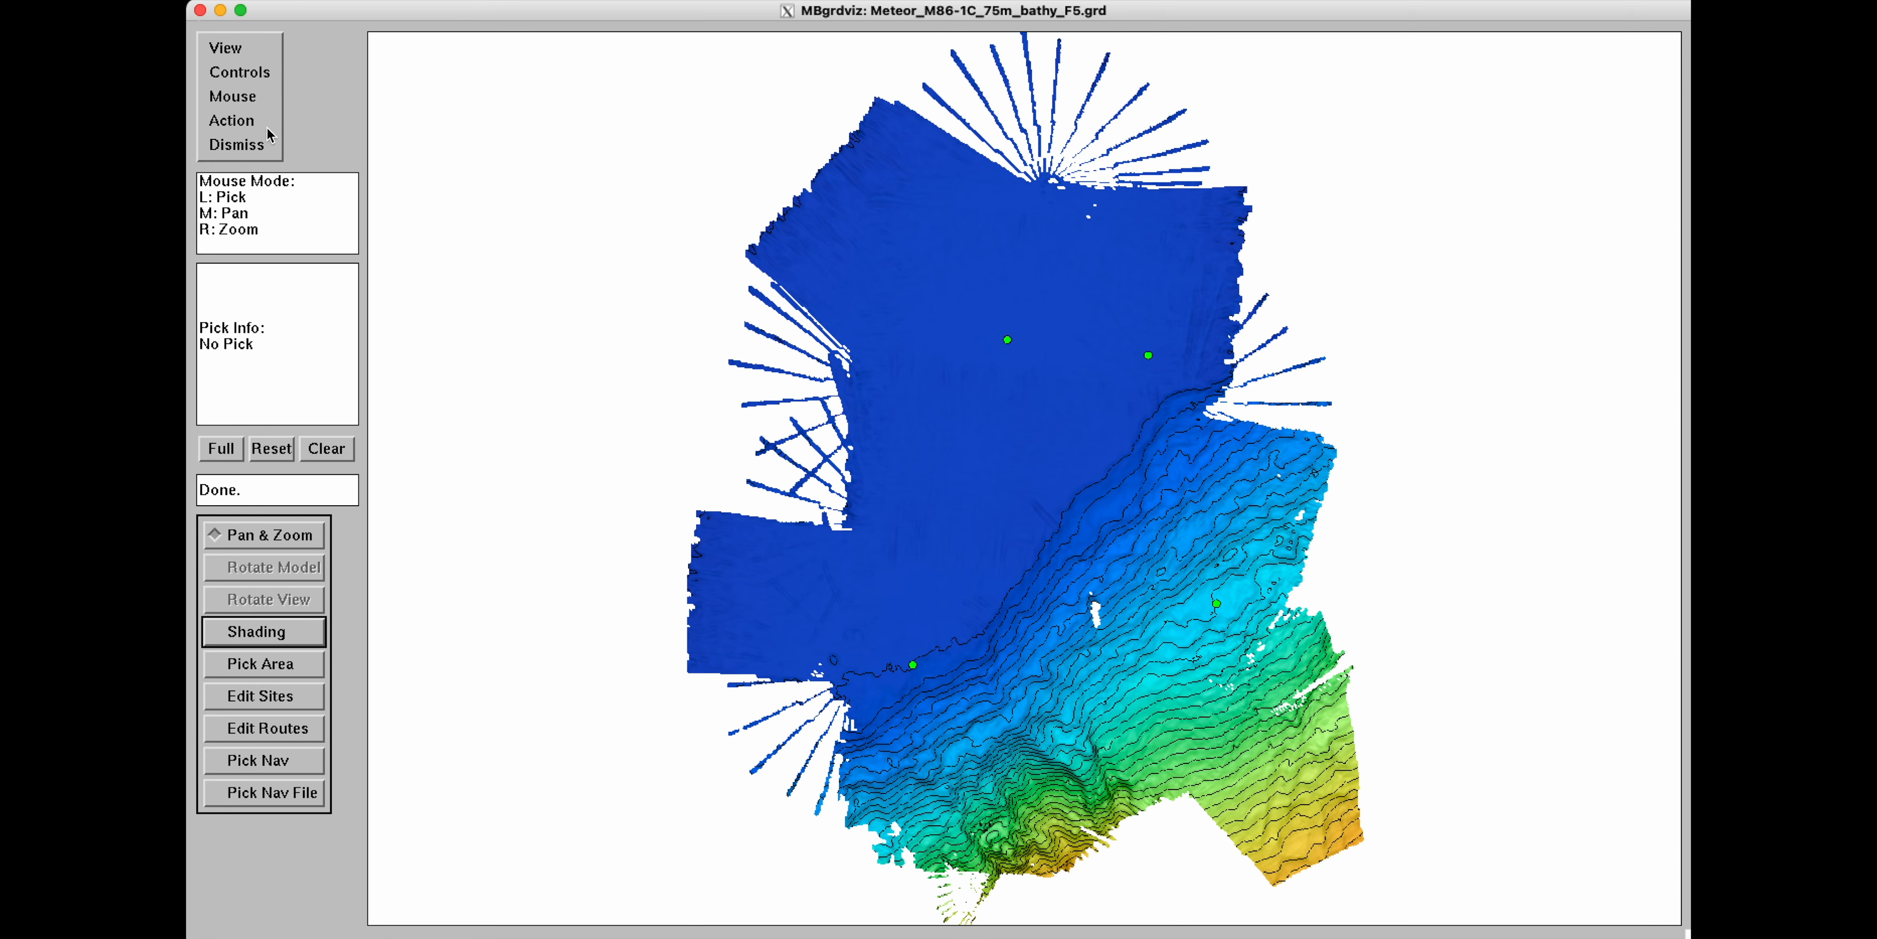
click(248, 51)
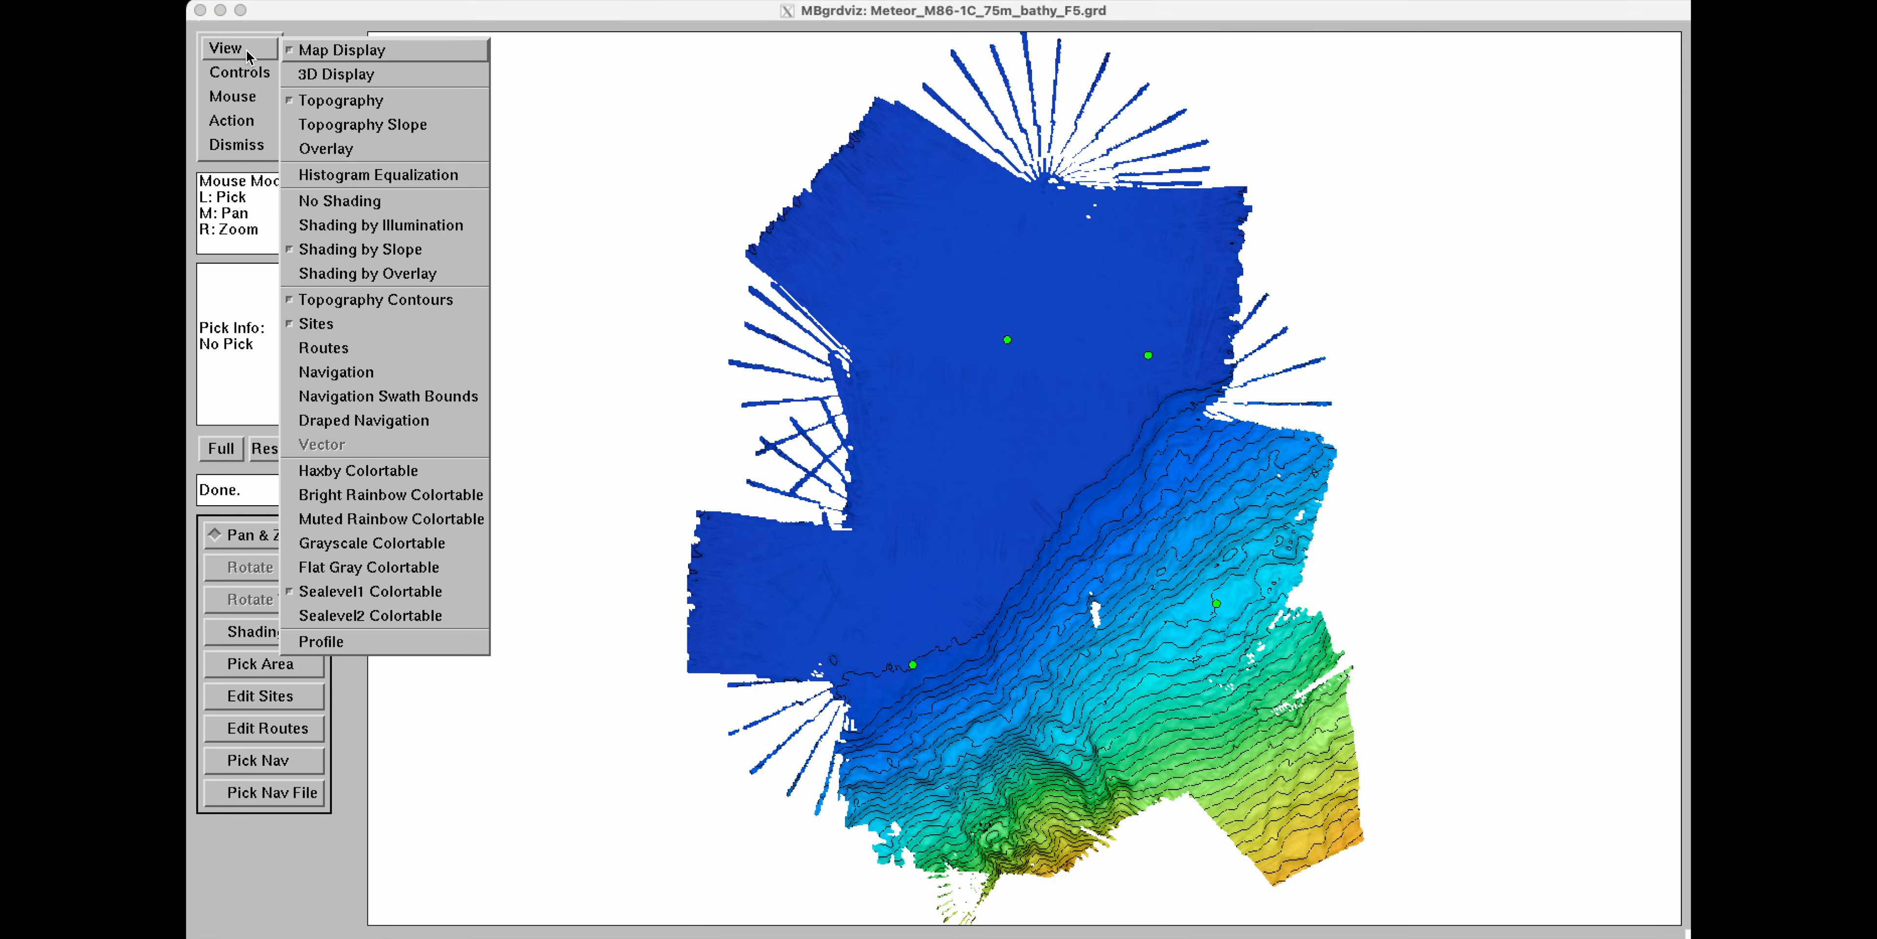
click(312, 325)
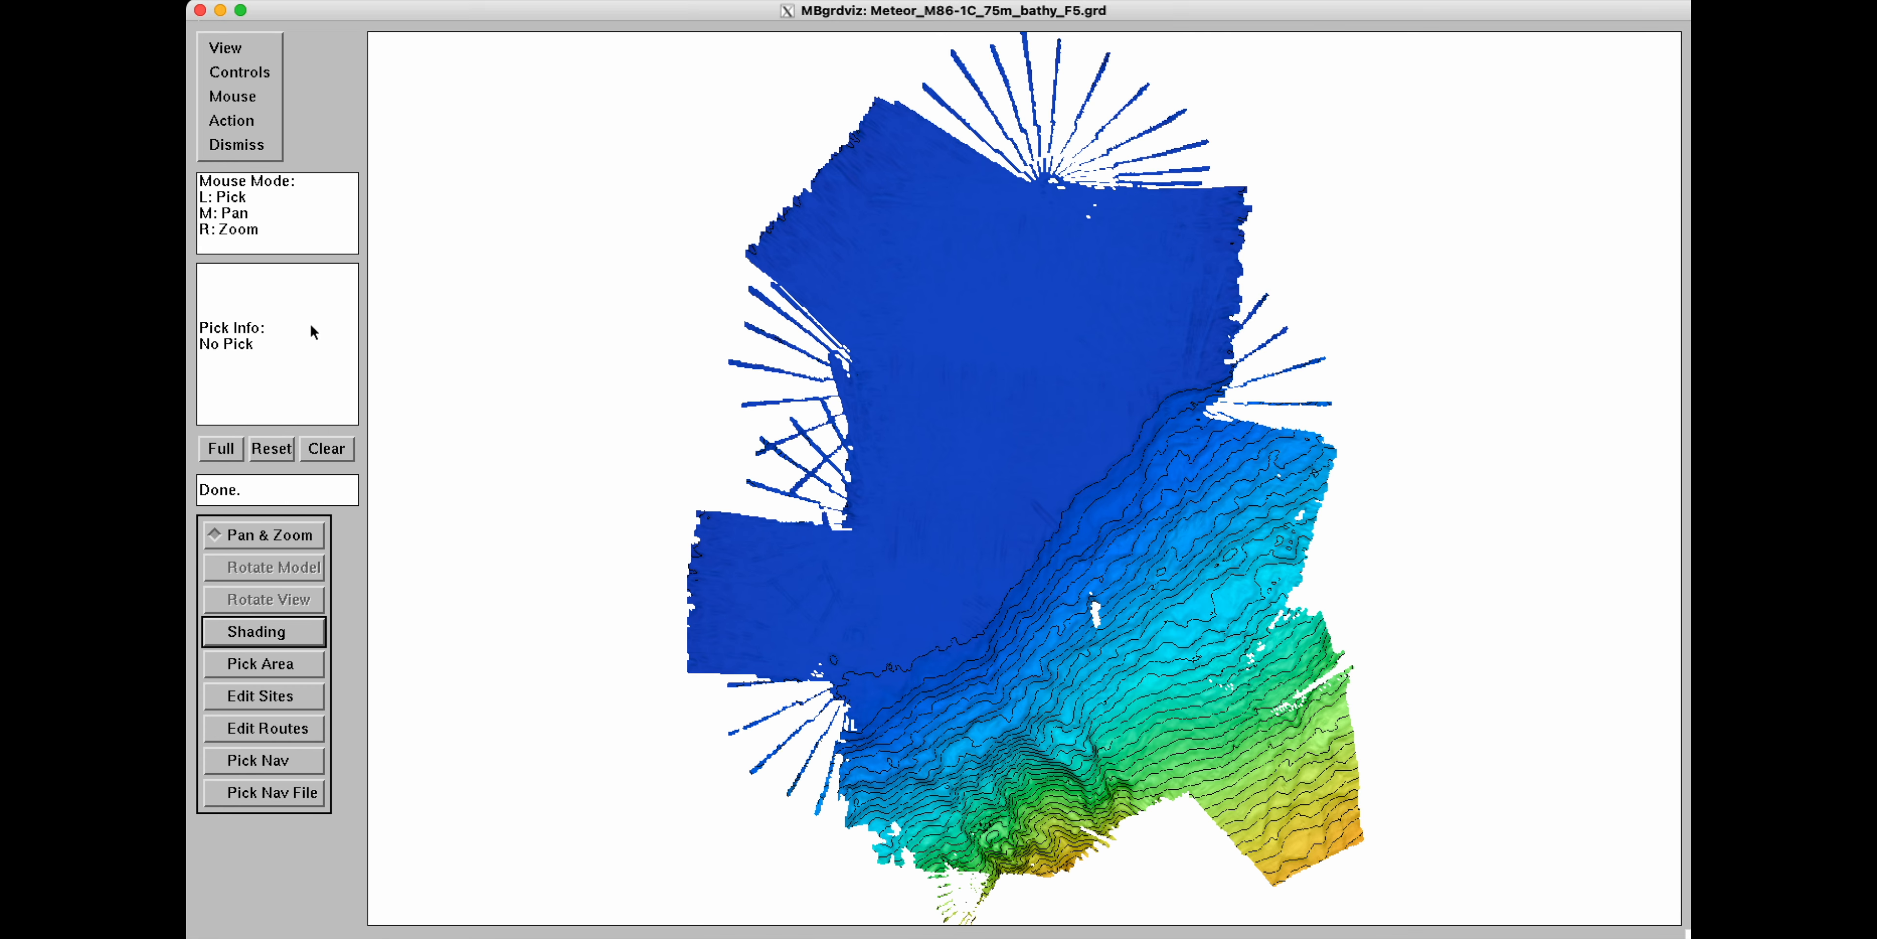
Switch to area picking and drag a rectangular region in the deep northern part of the grid.
click(268, 665)
drag(936, 420, 1066, 514)
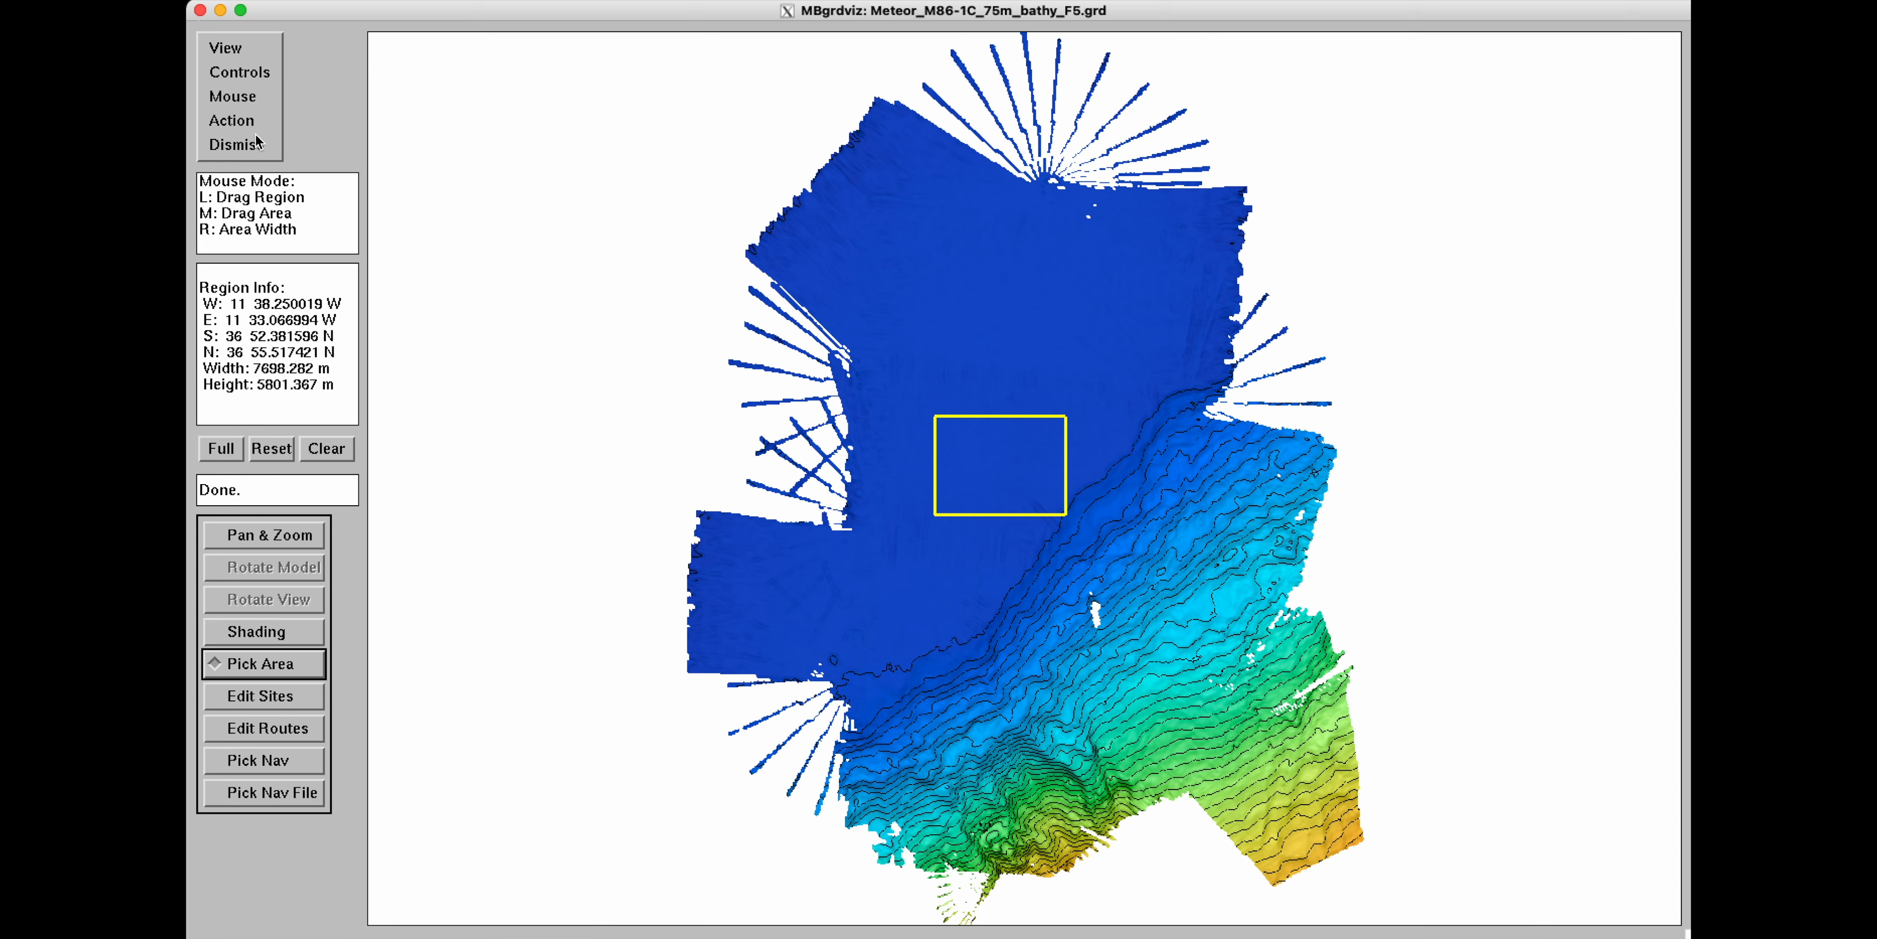
Open the picked region as a new view, then dismiss that view window.
click(231, 120)
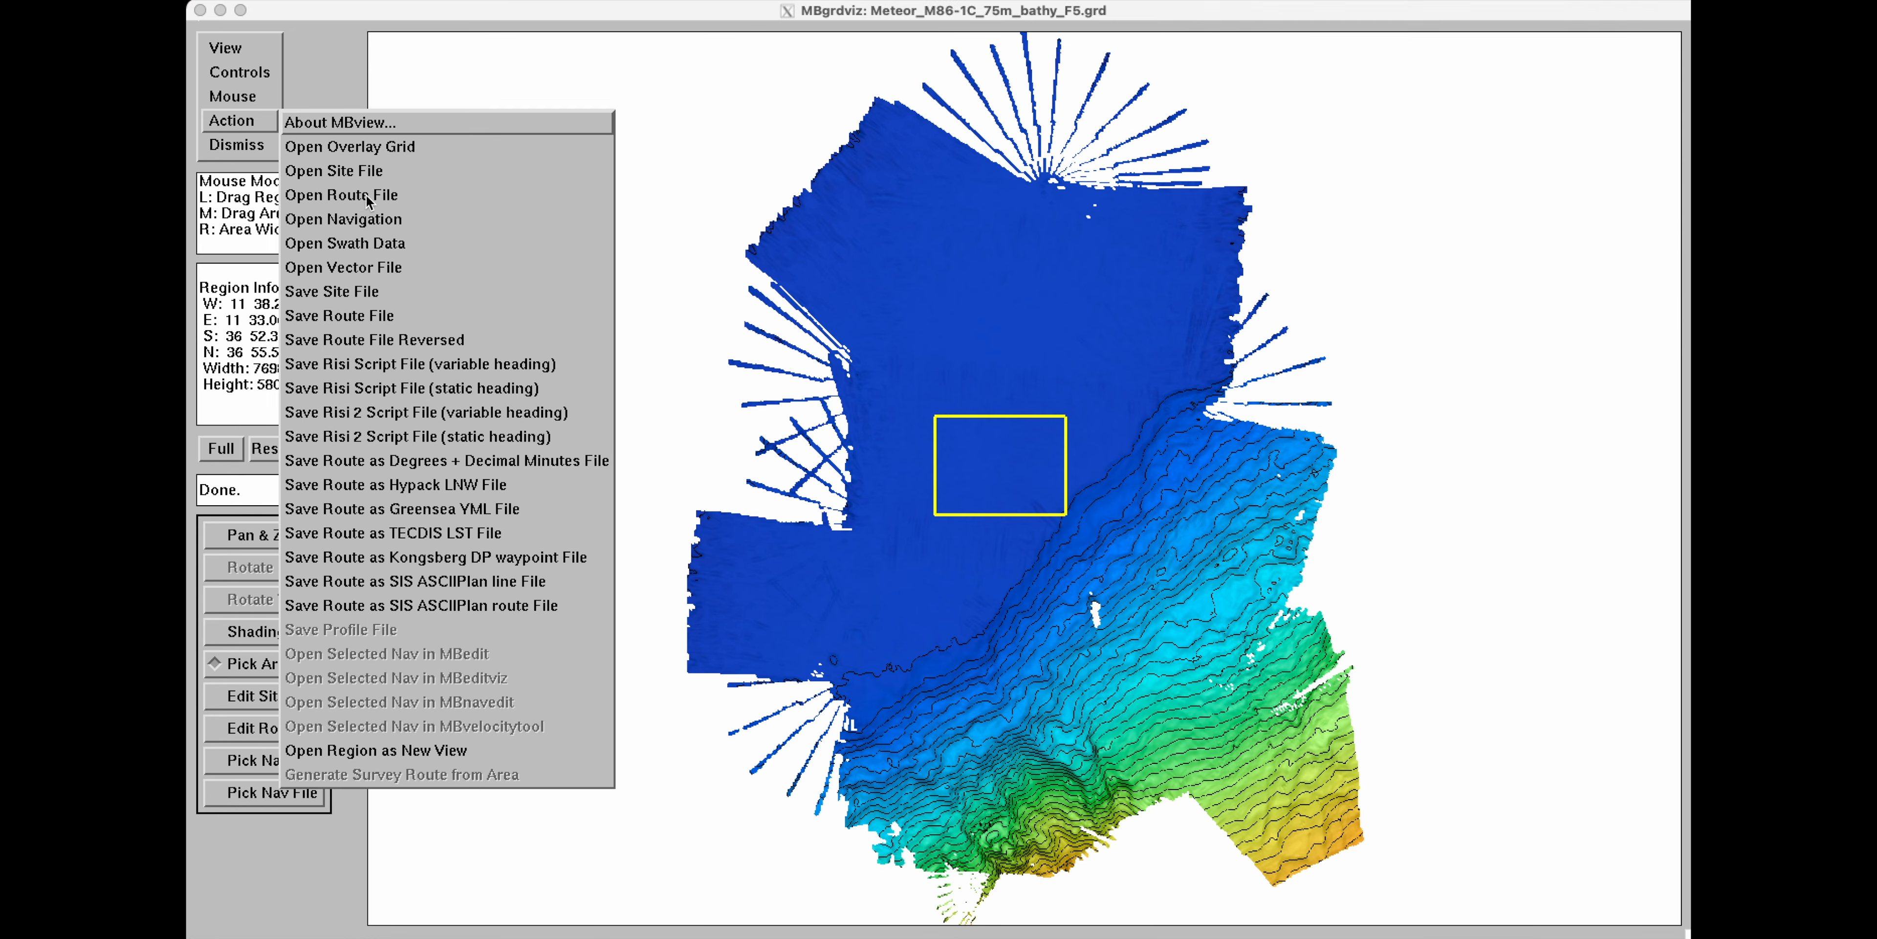
click(413, 754)
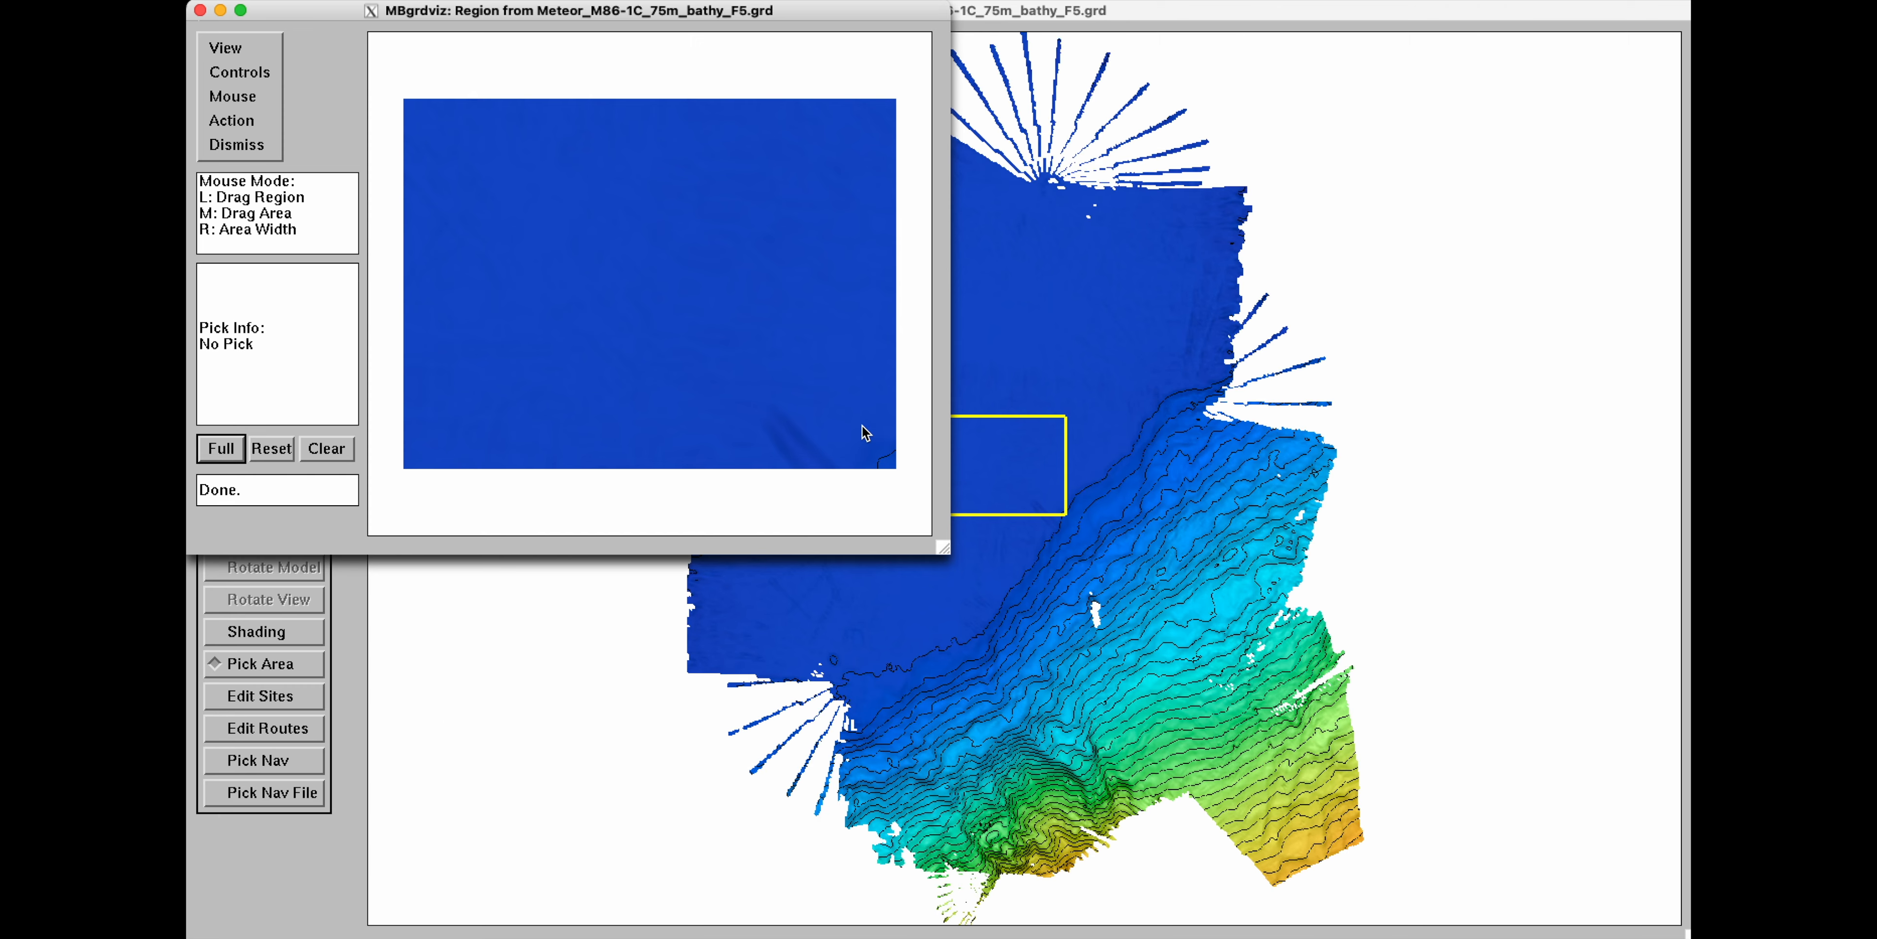
click(251, 145)
Clear the region and drag a survey area about 9100 m long and 4550 m wide, bearing 94.7 deg.
click(327, 449)
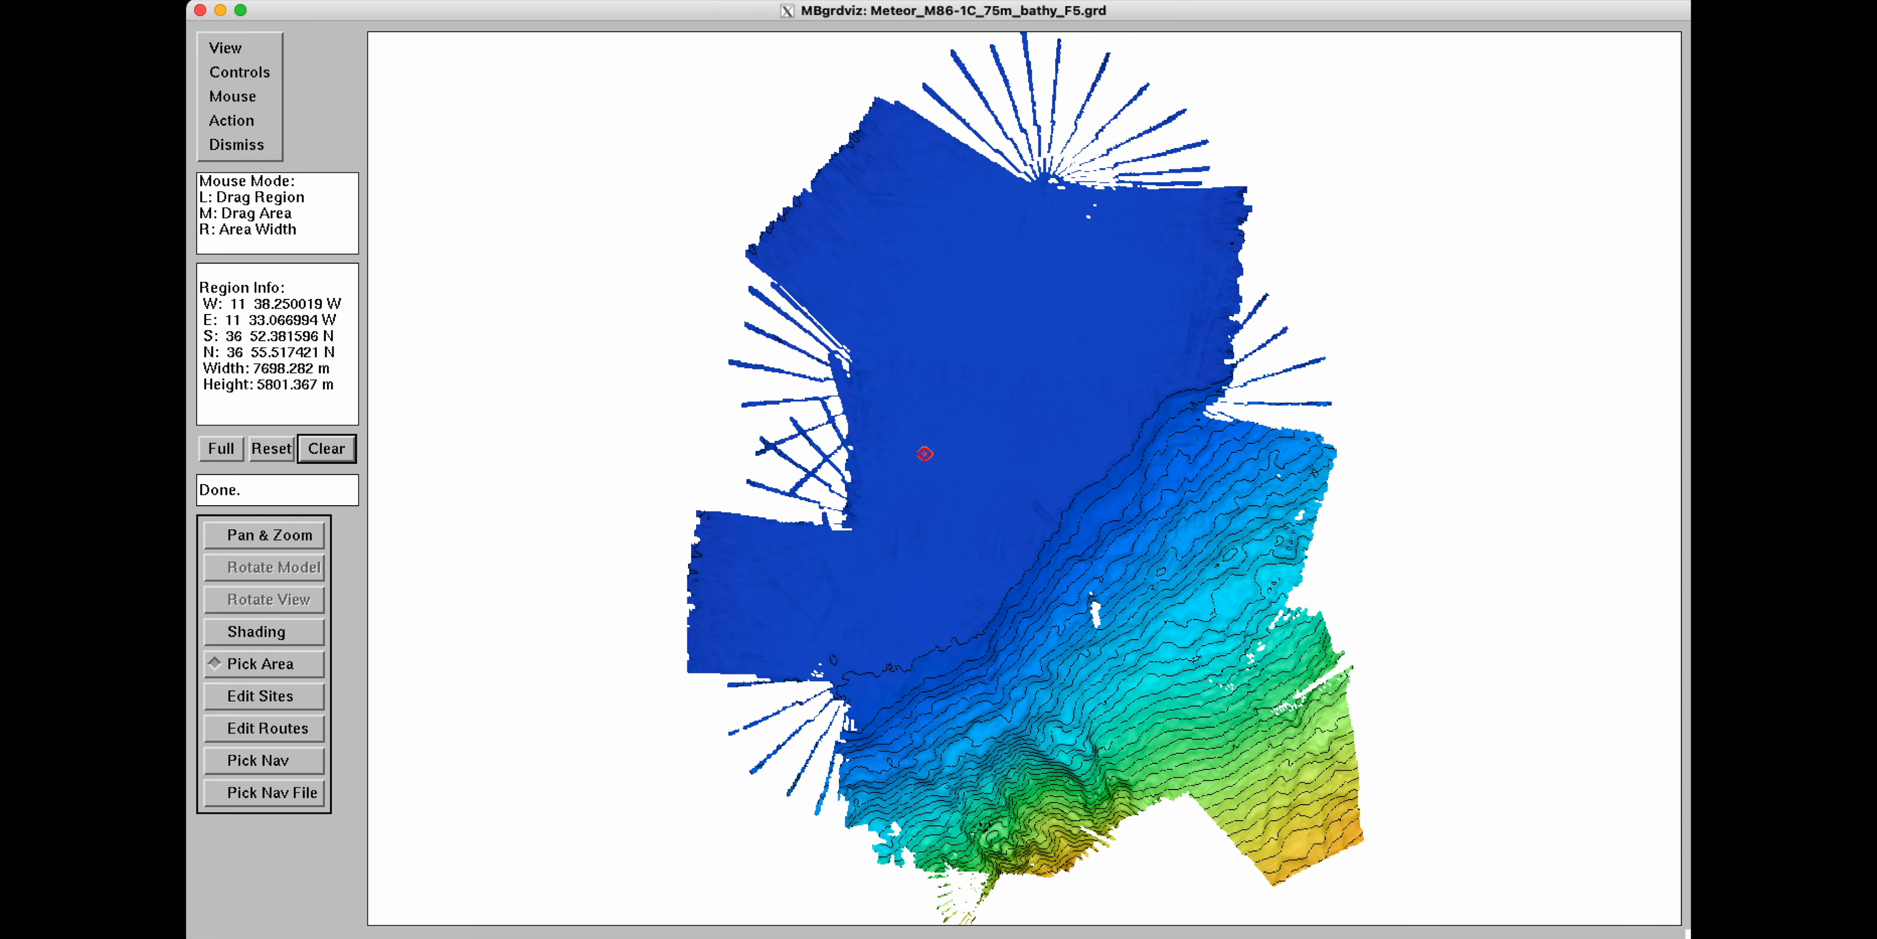
middle_drag(925, 453, 1080, 466)
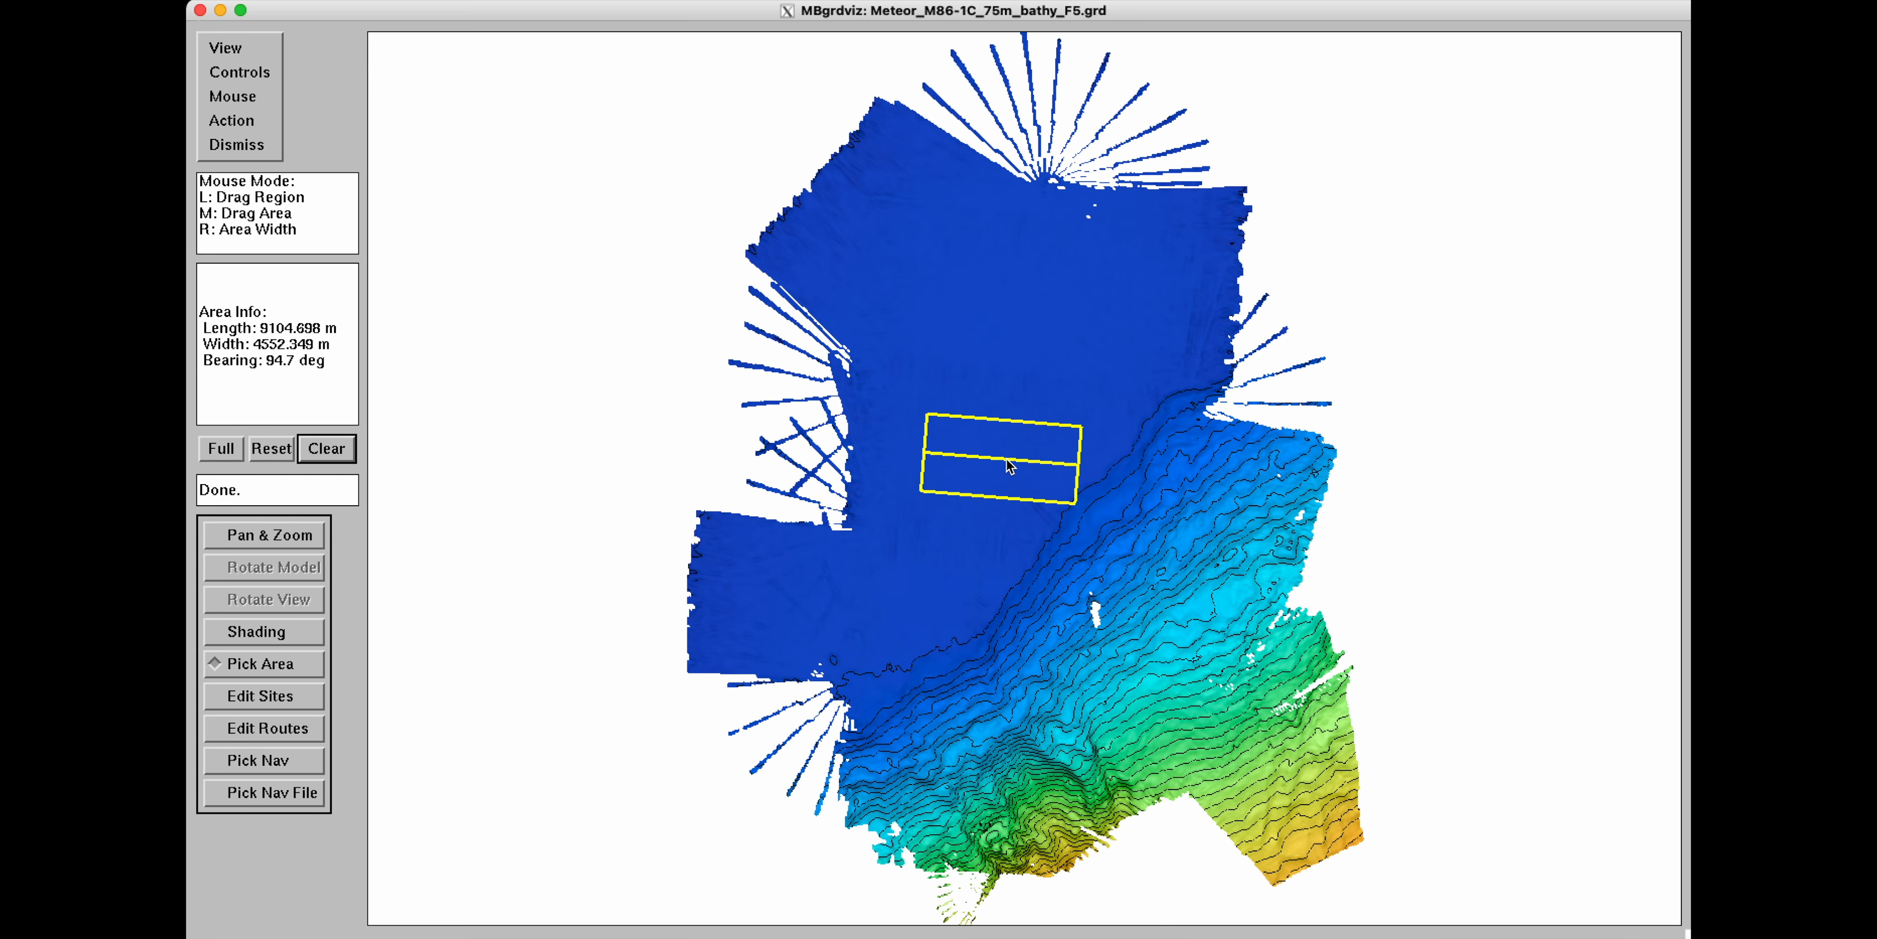
Open the Generate Survey Route dialog for the selected area and dismiss it.
click(256, 120)
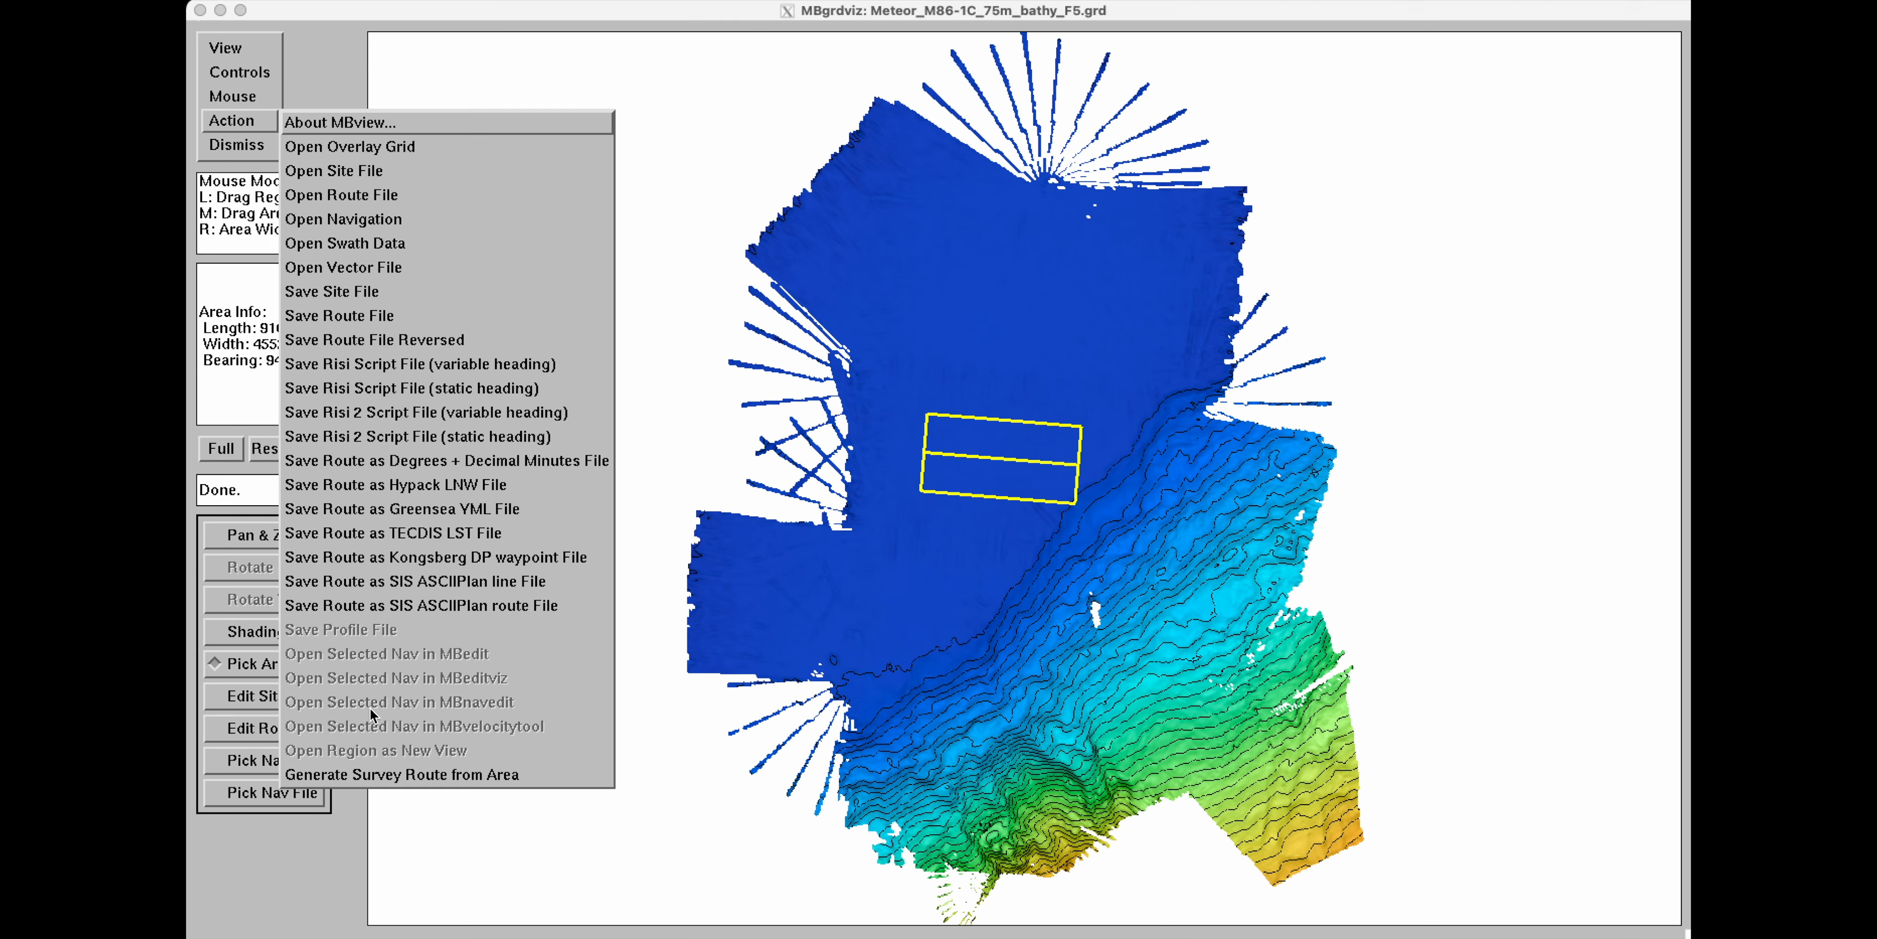
click(494, 775)
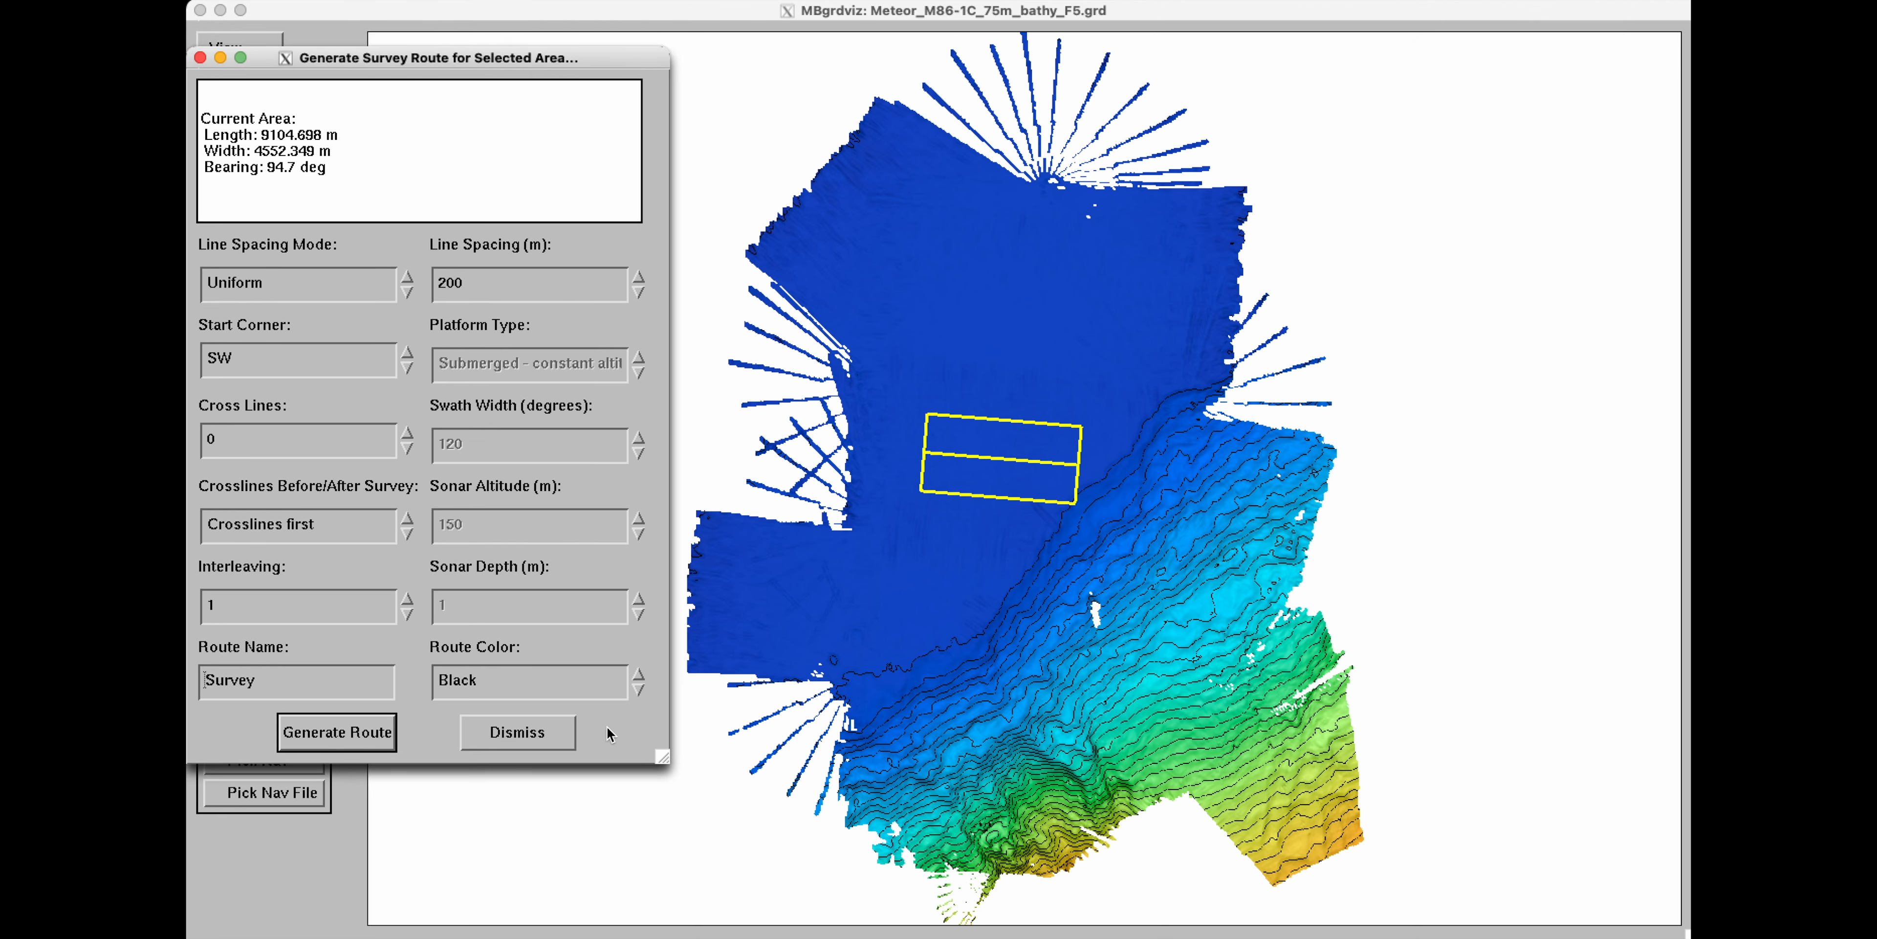
click(551, 732)
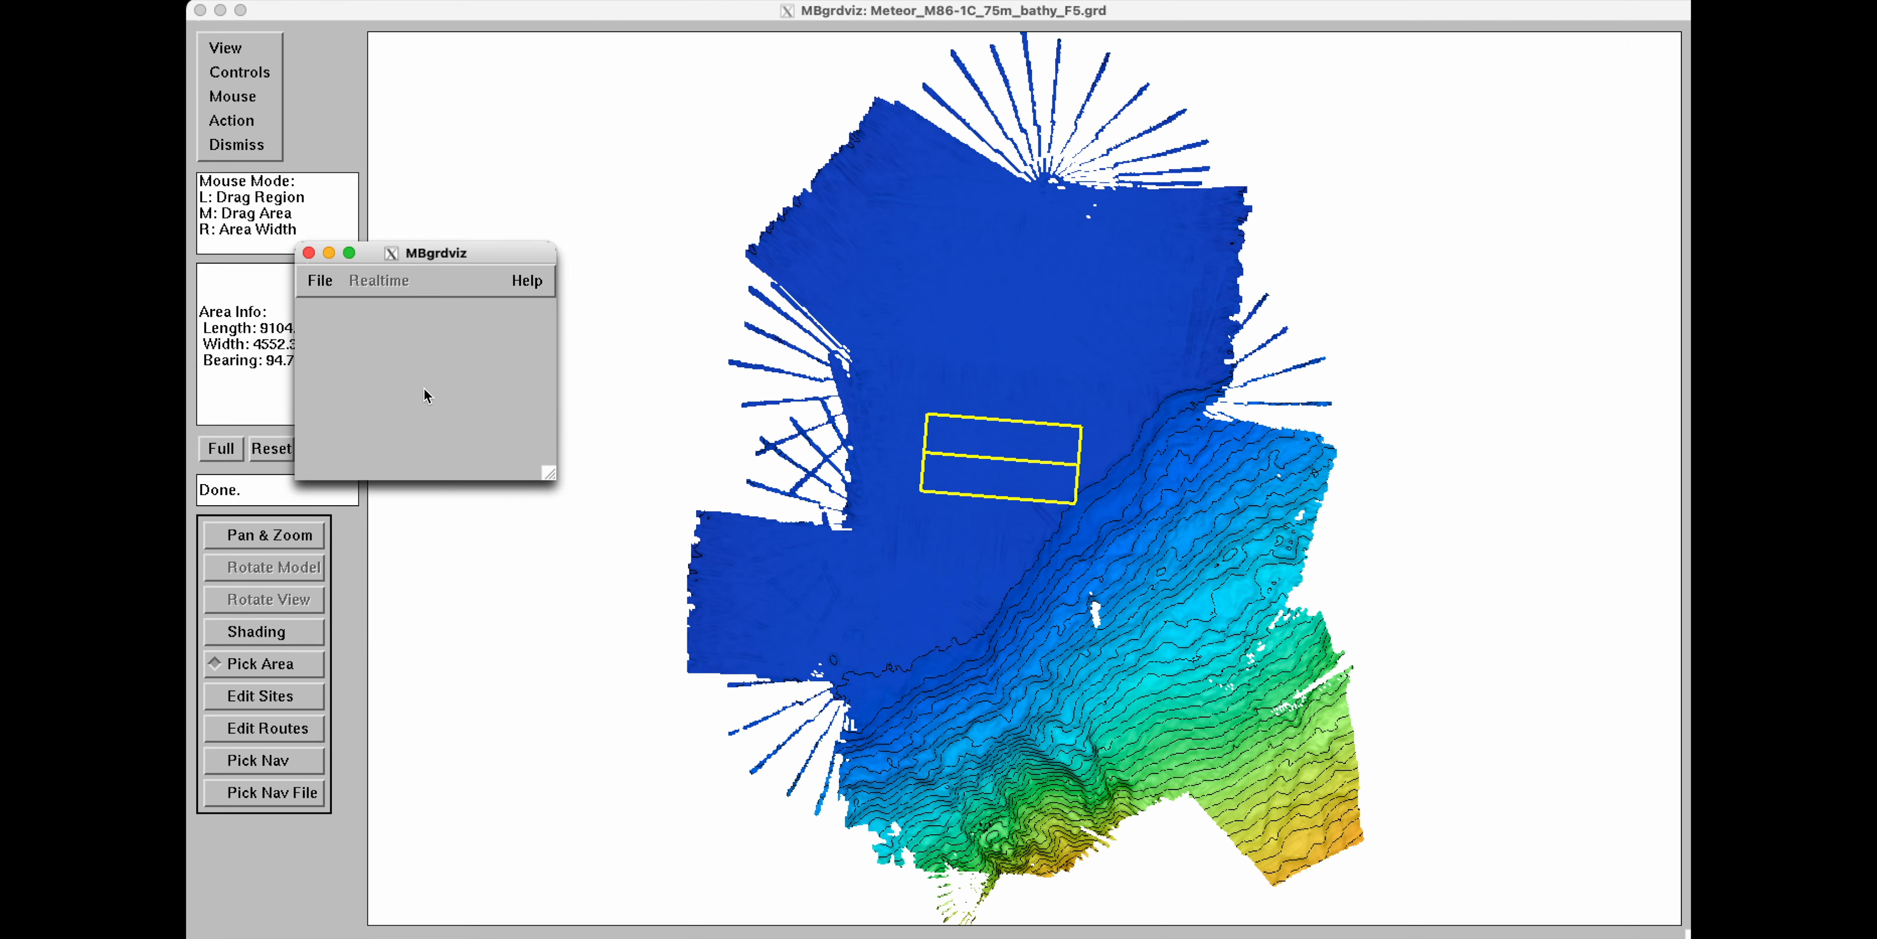
click(357, 141)
Show the navigation tracks again and clear the picked area.
click(227, 48)
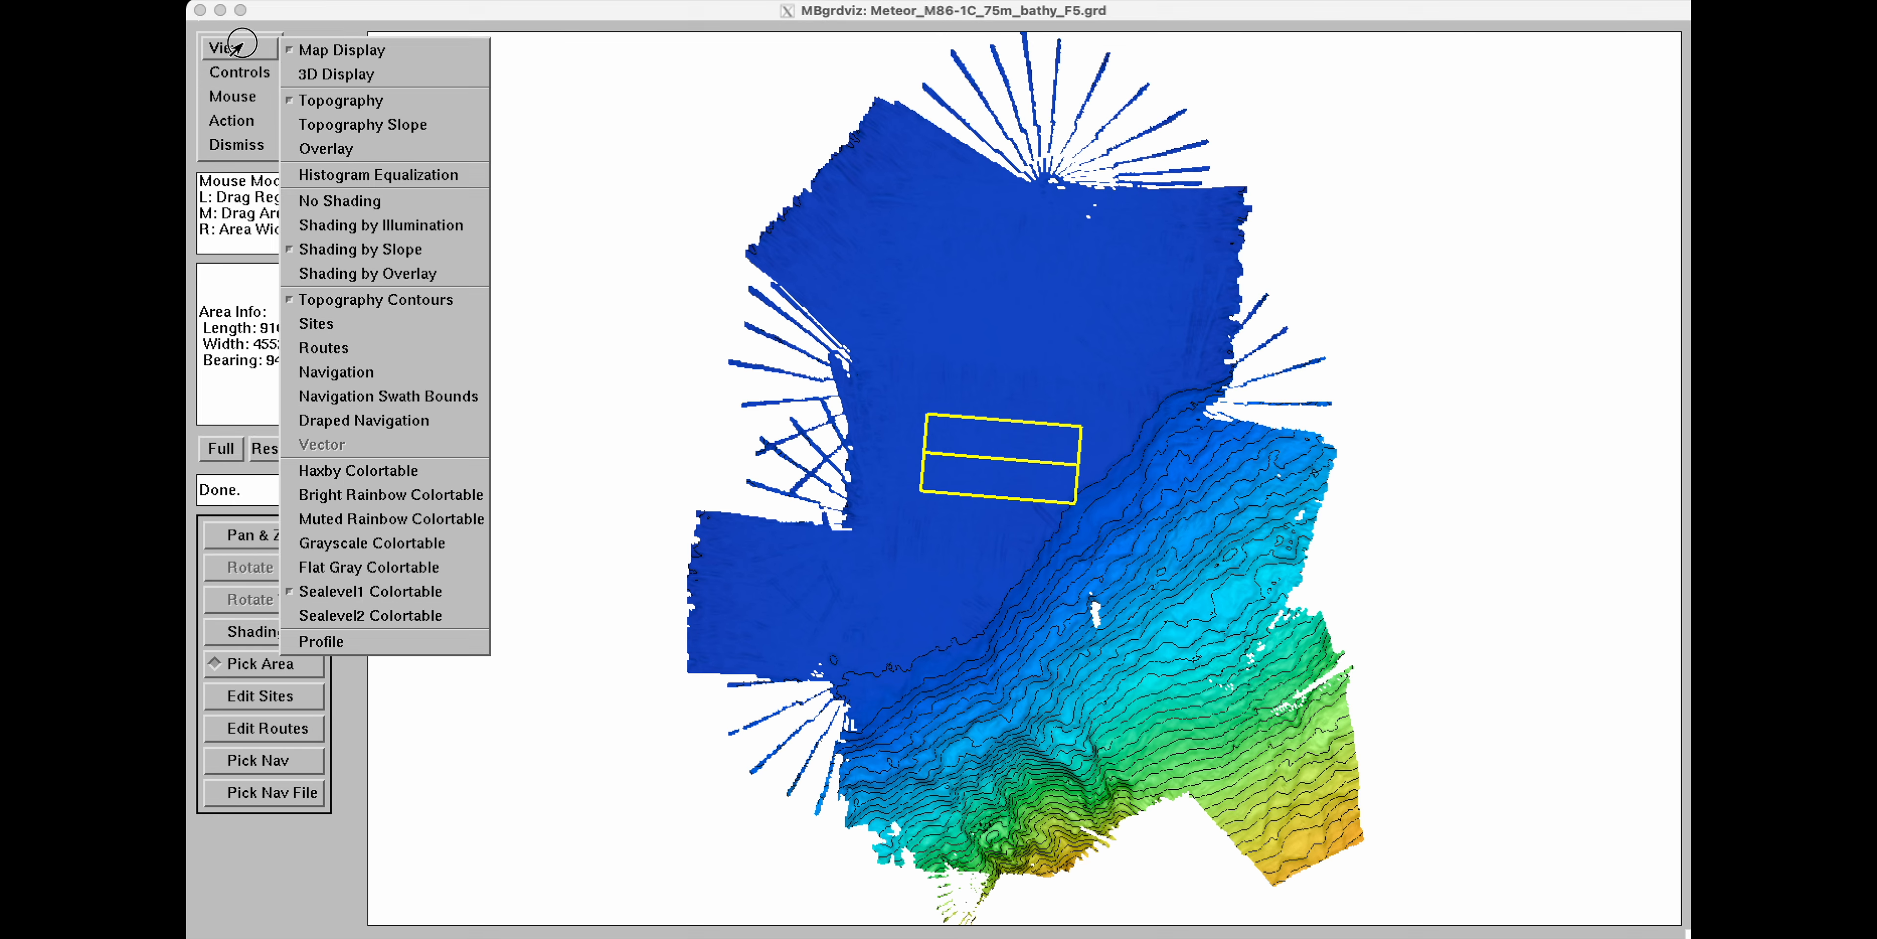
click(345, 373)
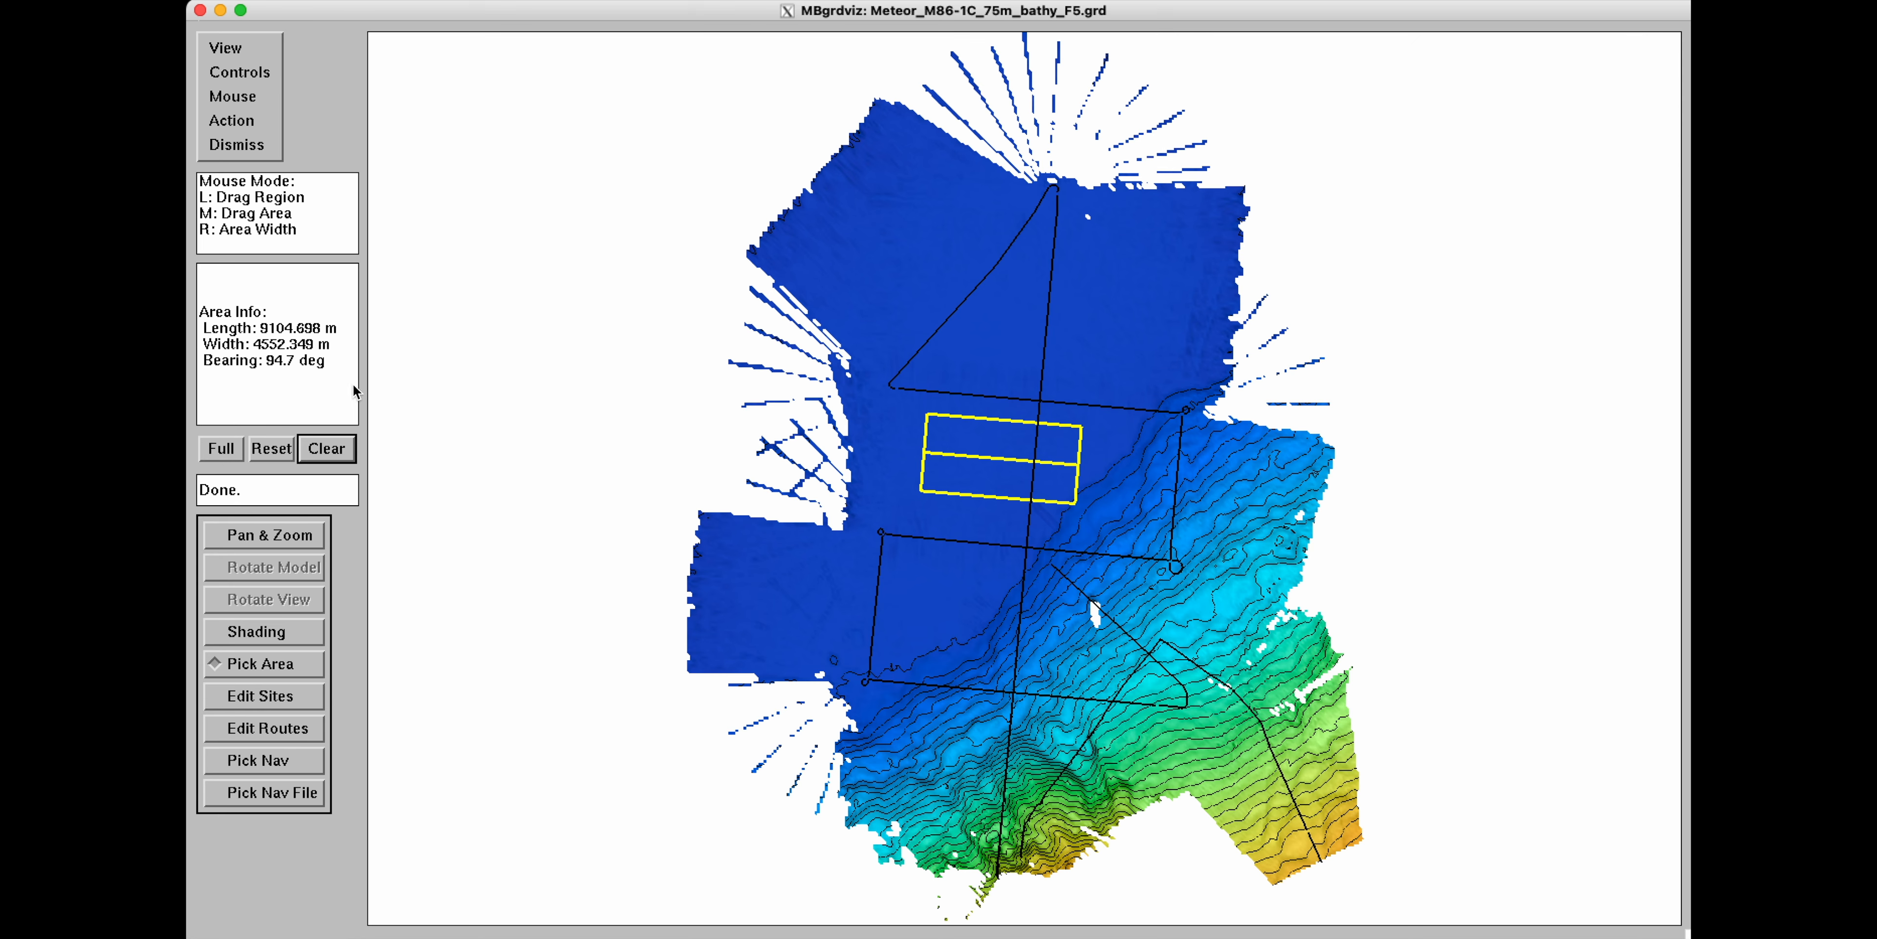
click(325, 448)
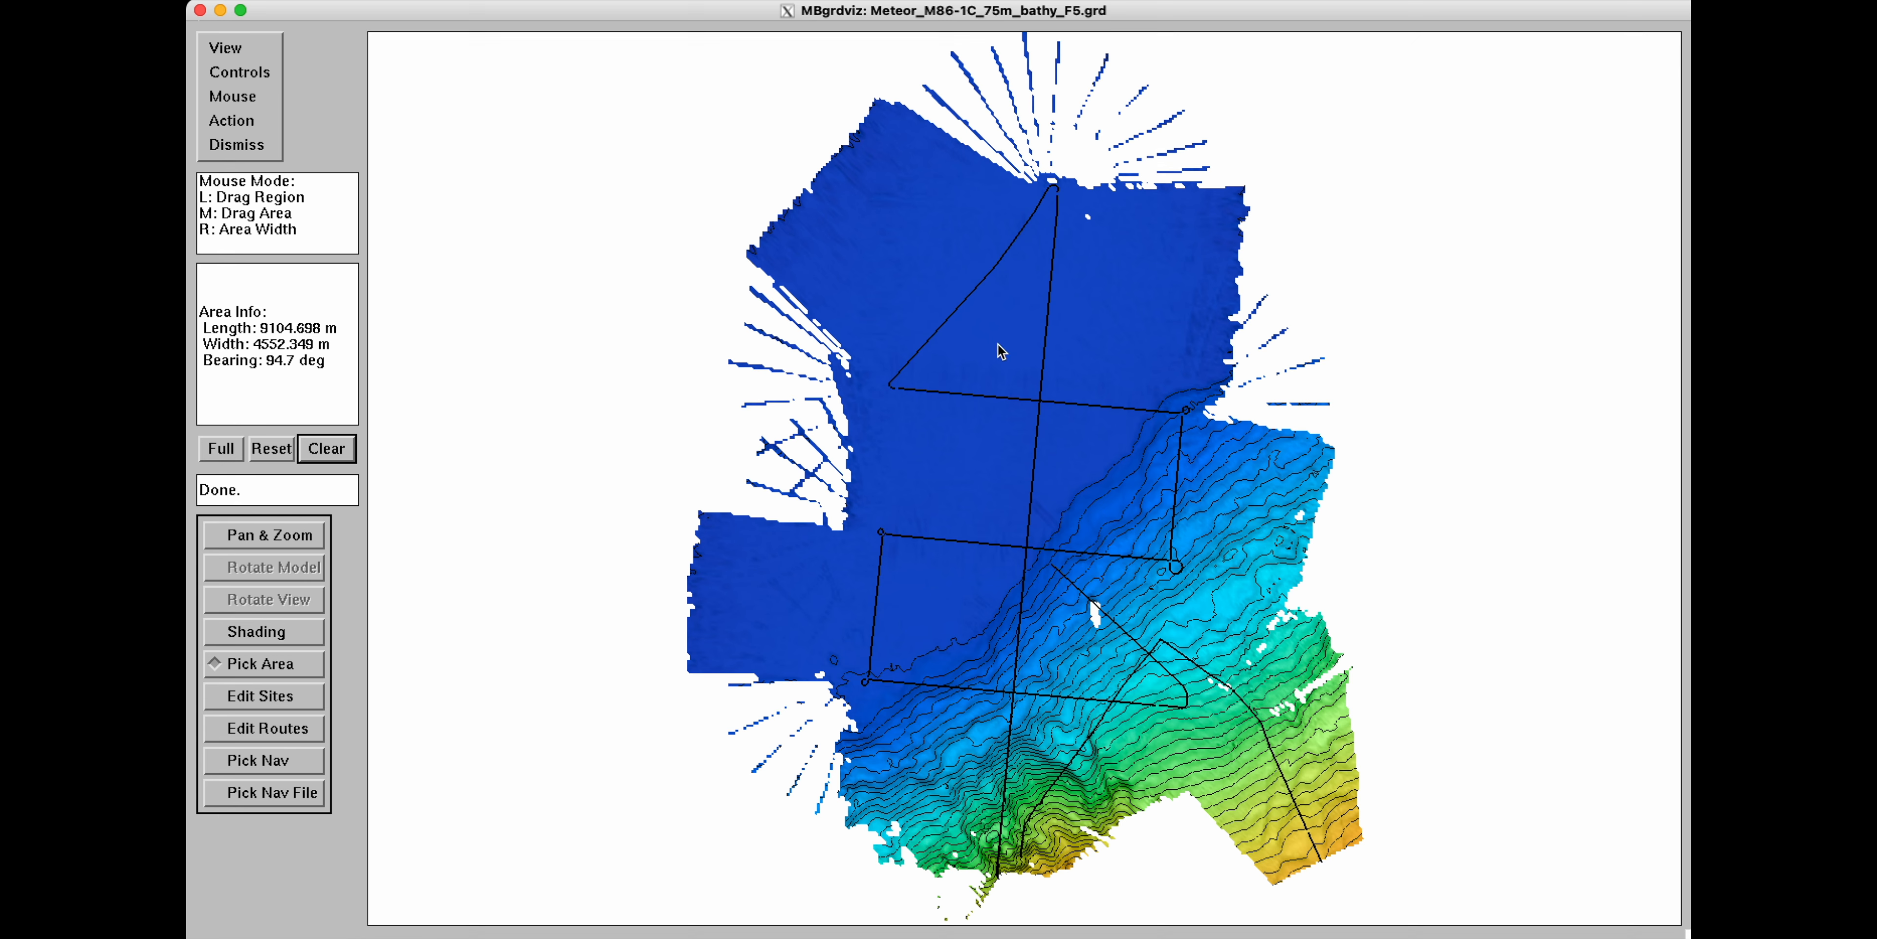
Switch to navigation file picking and select the track crossing the northern deep area.
click(274, 800)
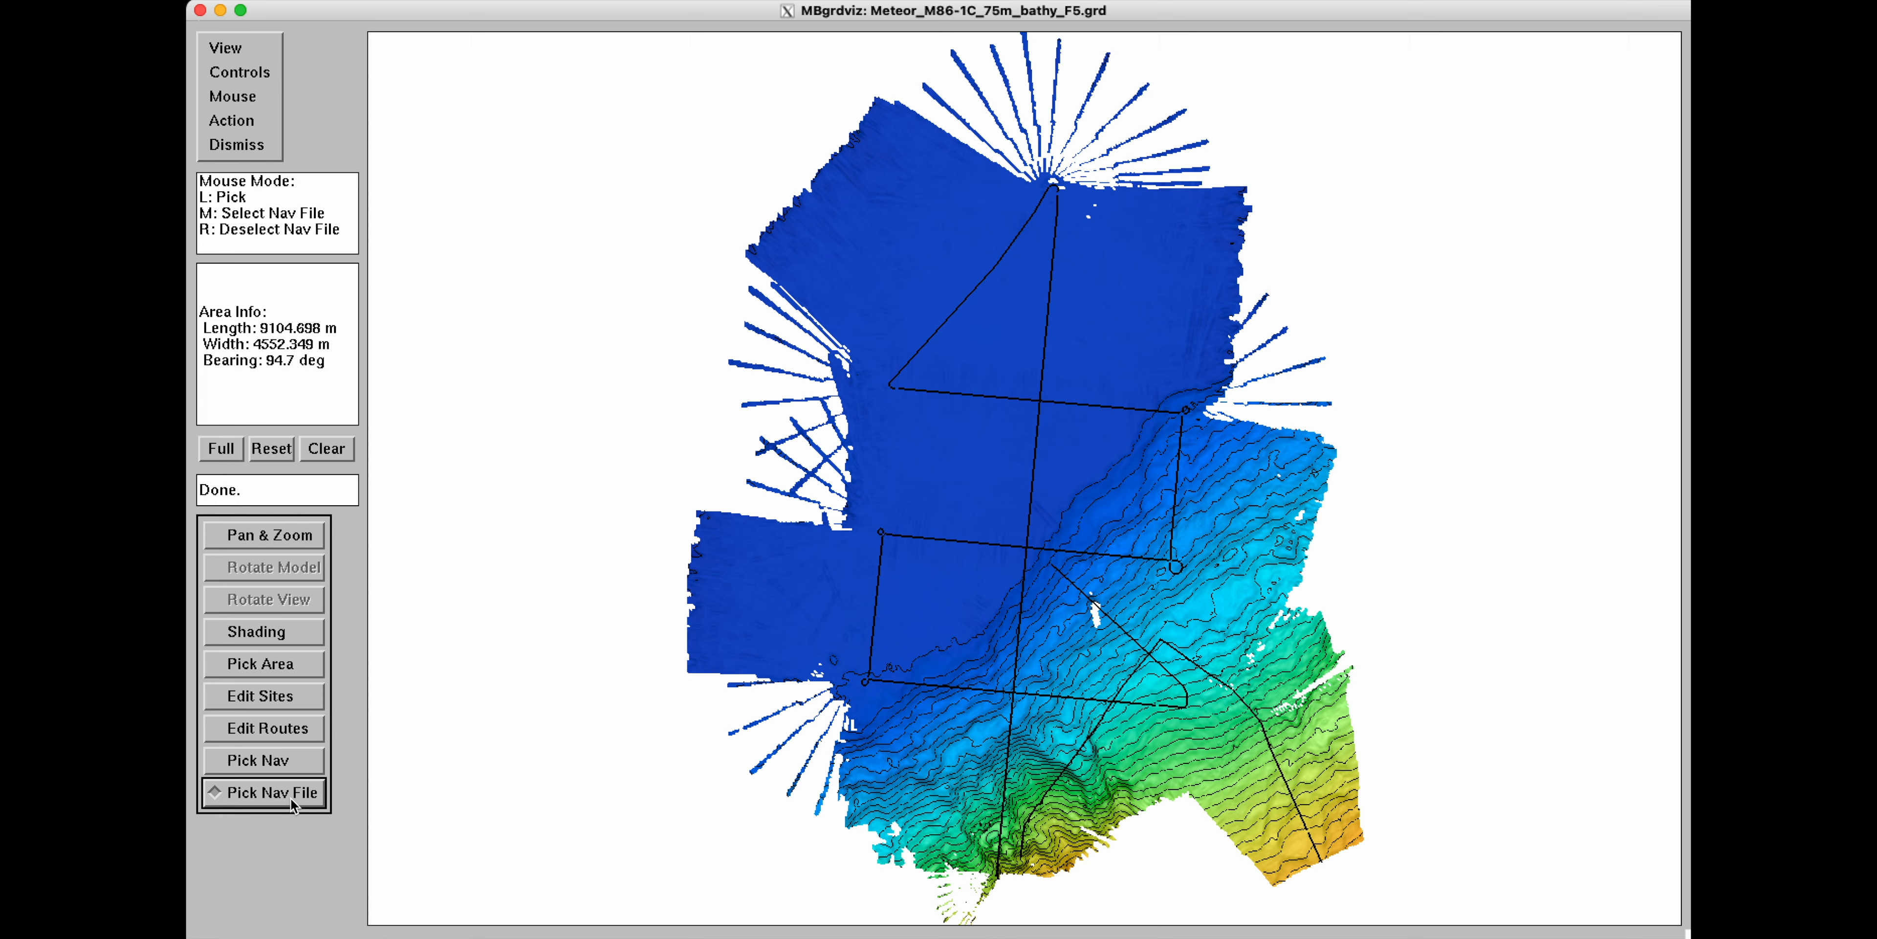
click(937, 352)
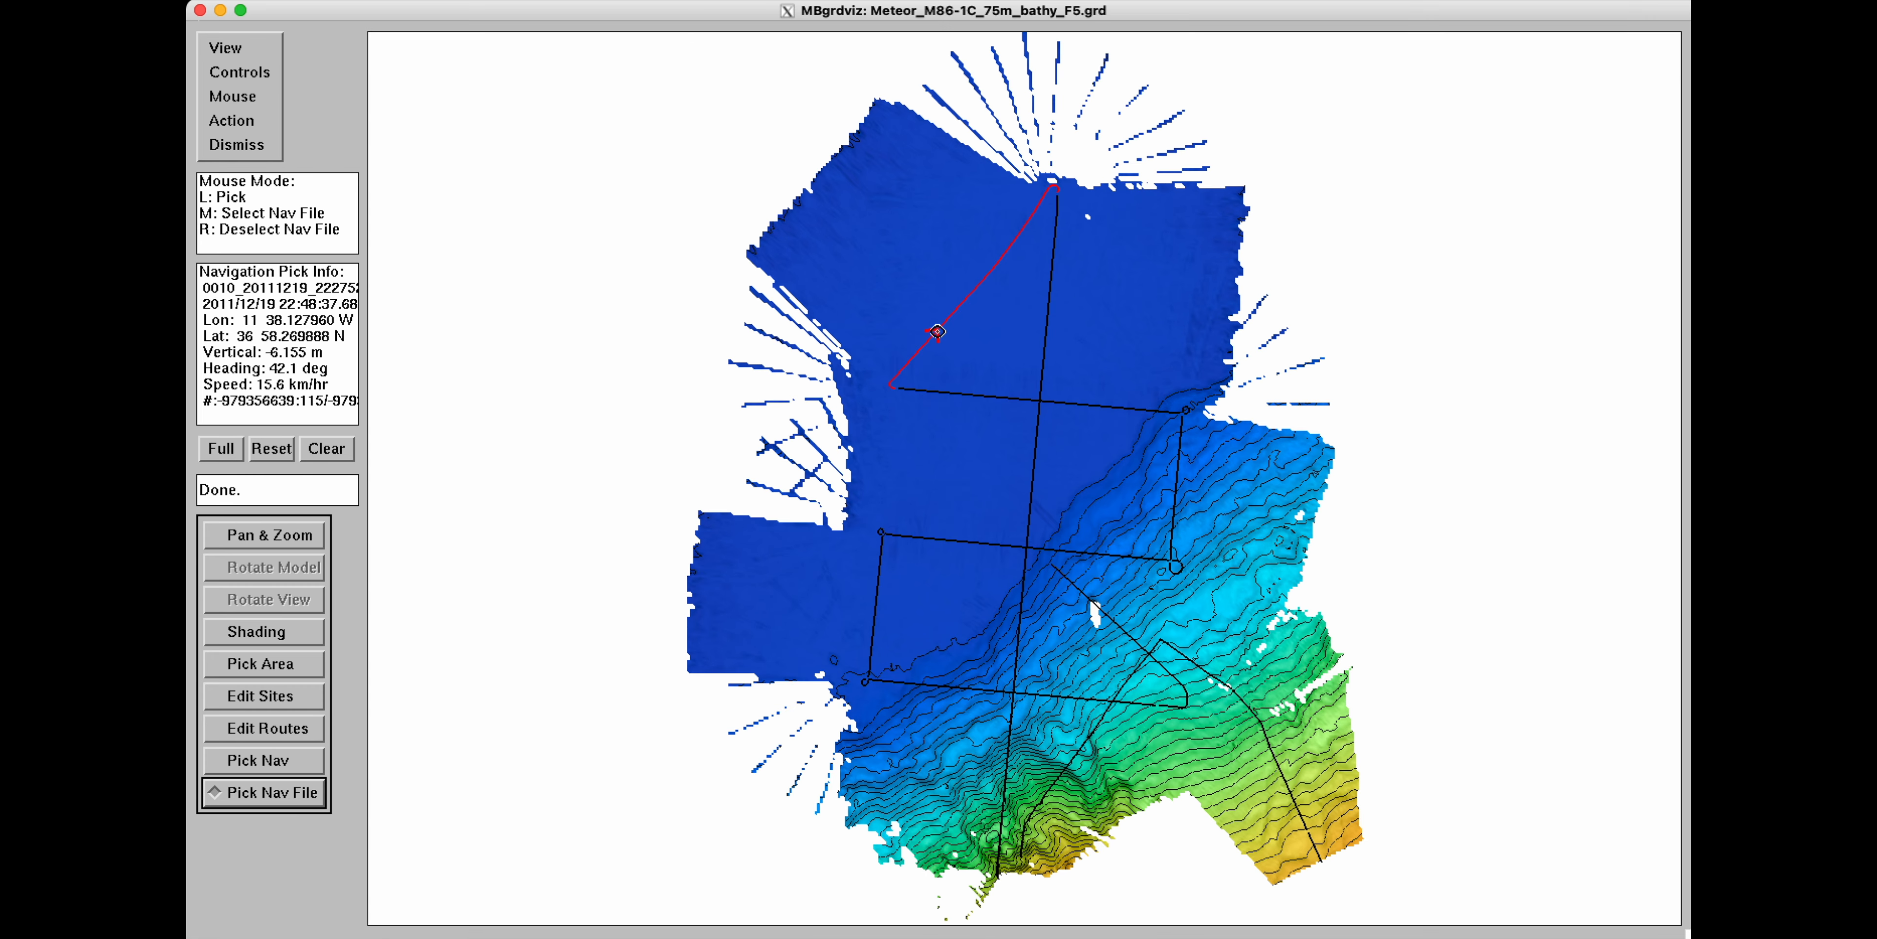
Open the selected navigation in MBvelocitytool, then quit it.
click(251, 121)
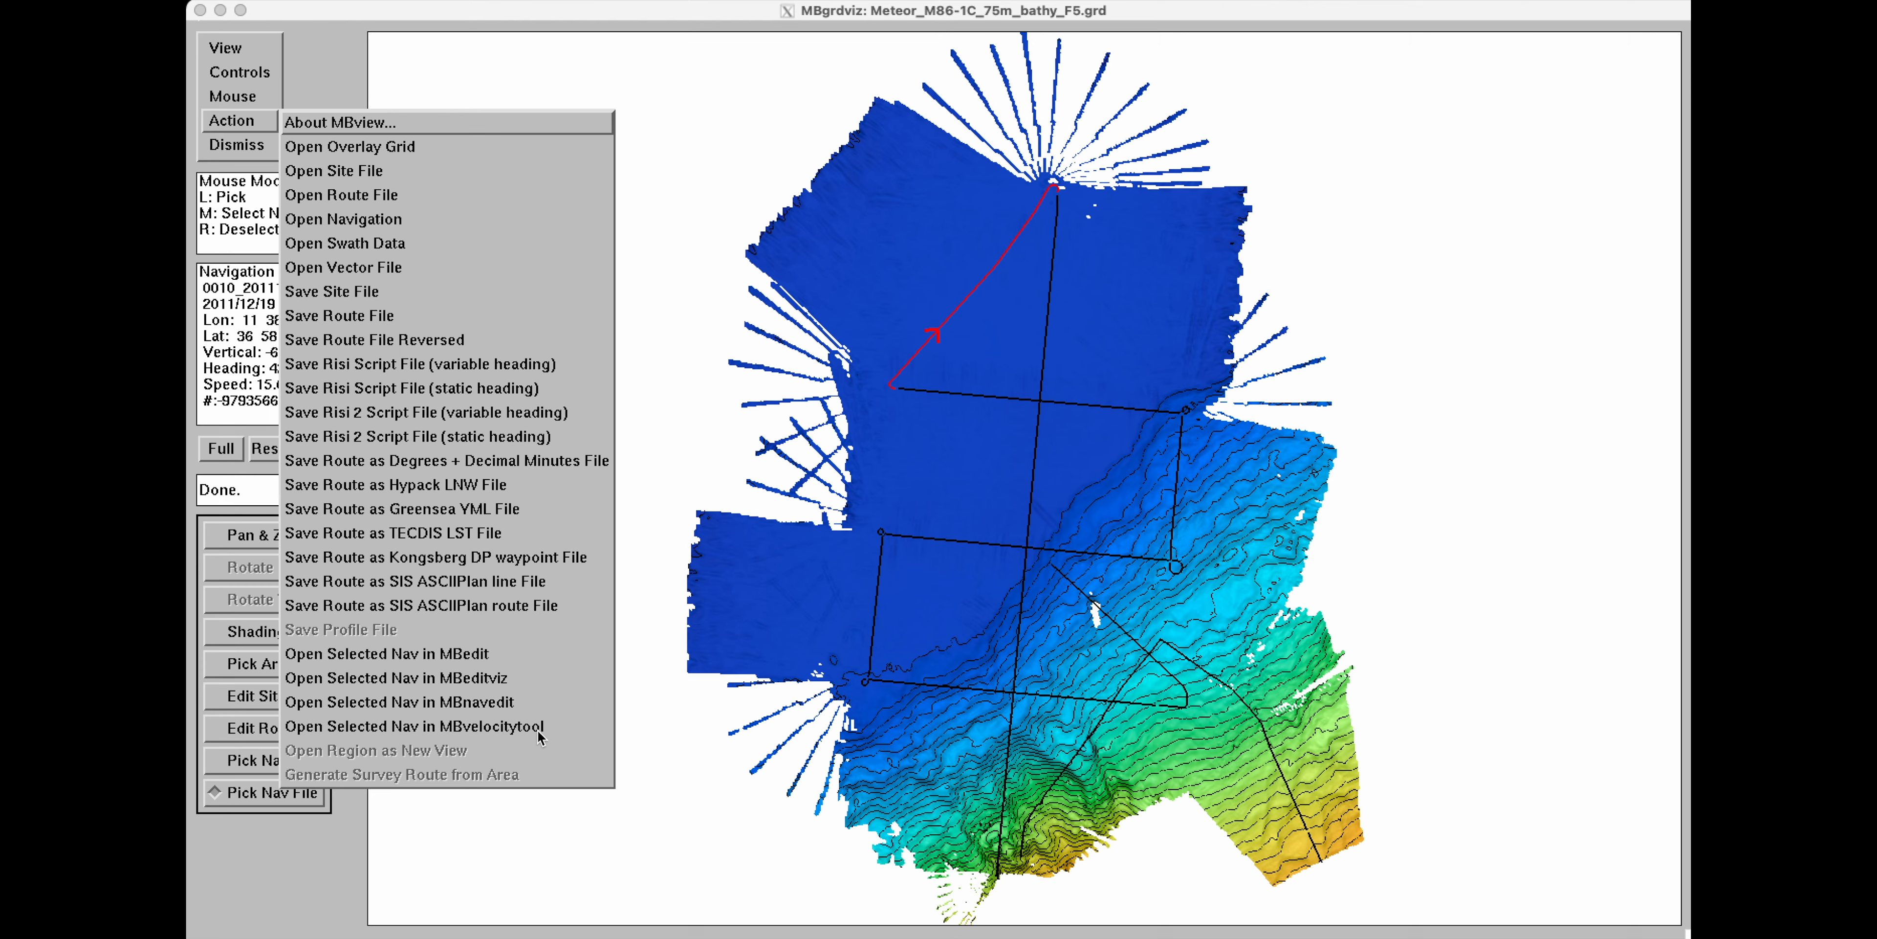
click(468, 728)
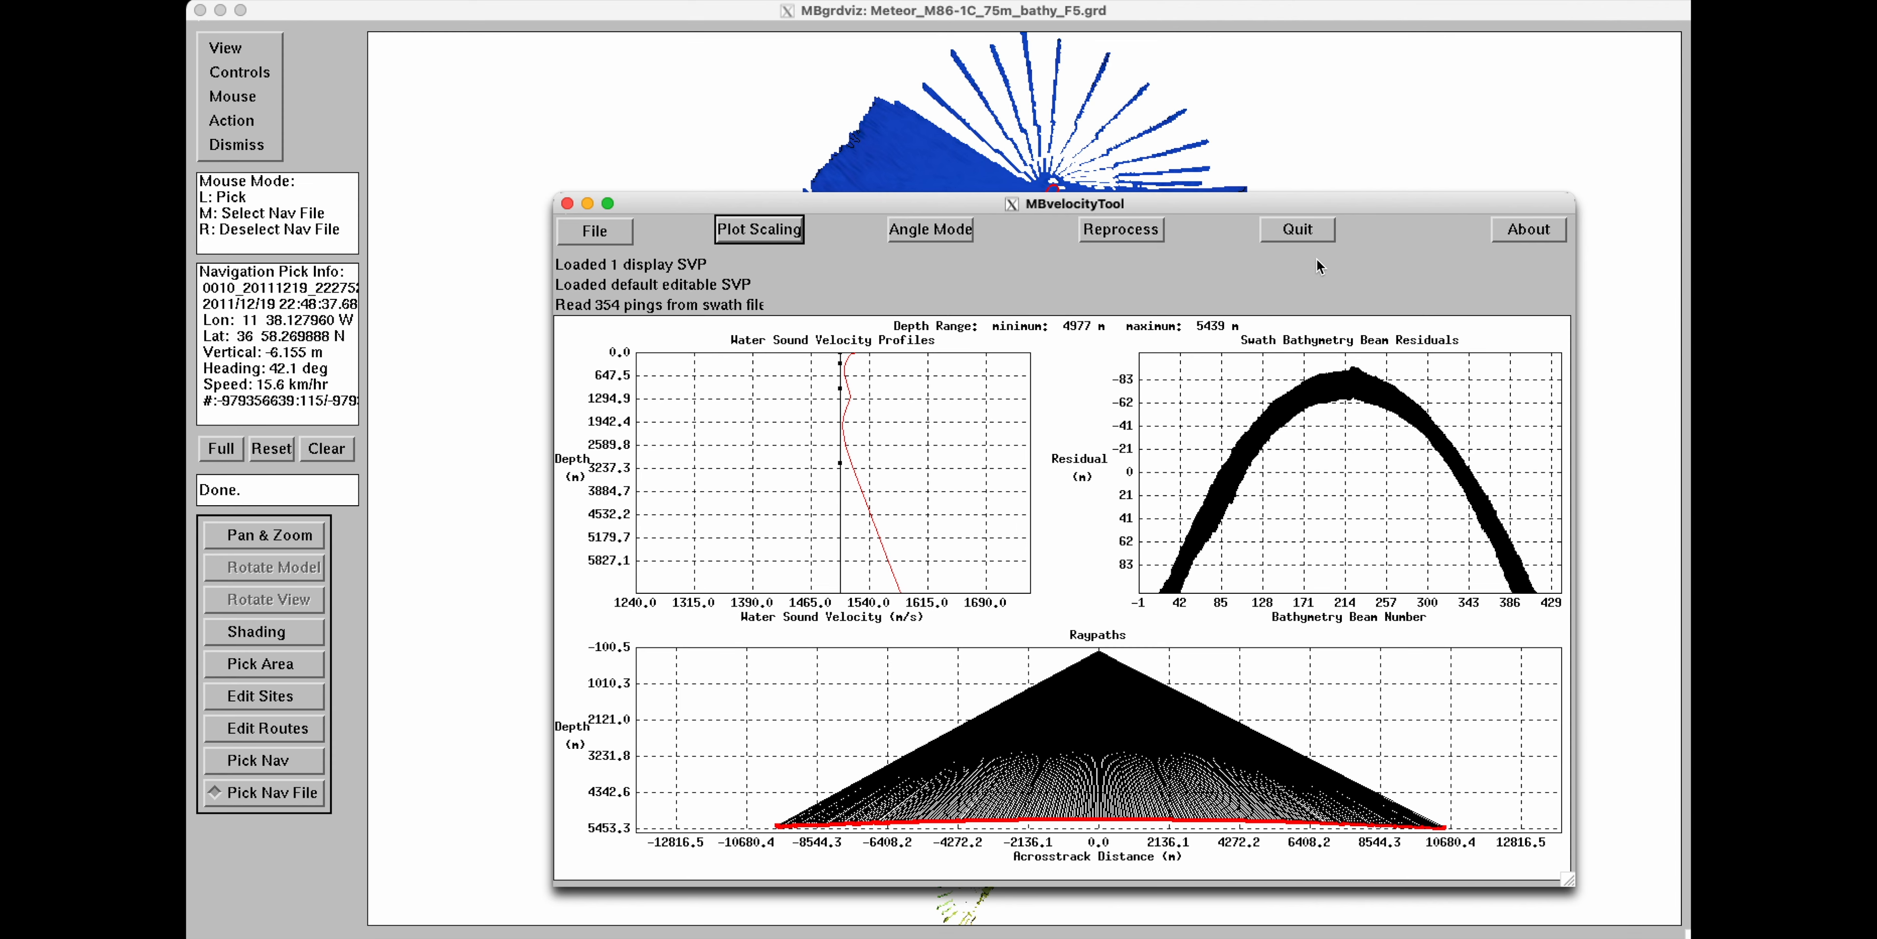
click(1297, 229)
Open the selected navigation in MBeditviz and switch to the MBeditviz window.
click(244, 122)
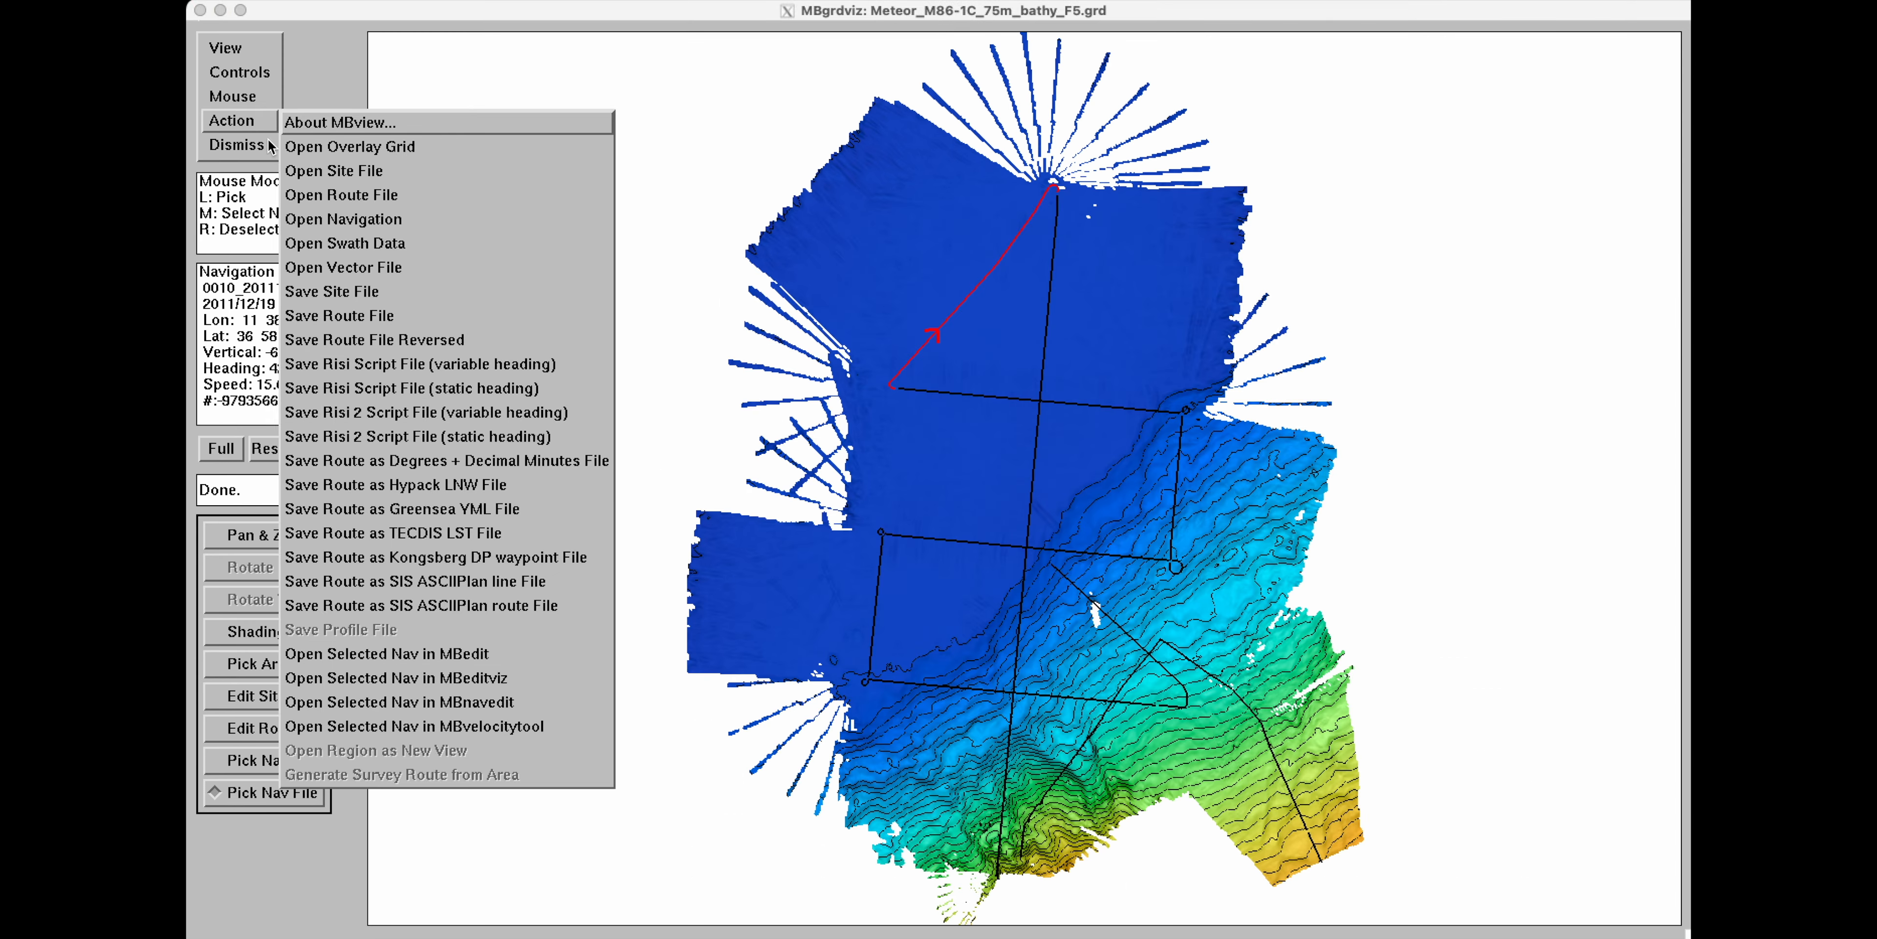
click(460, 678)
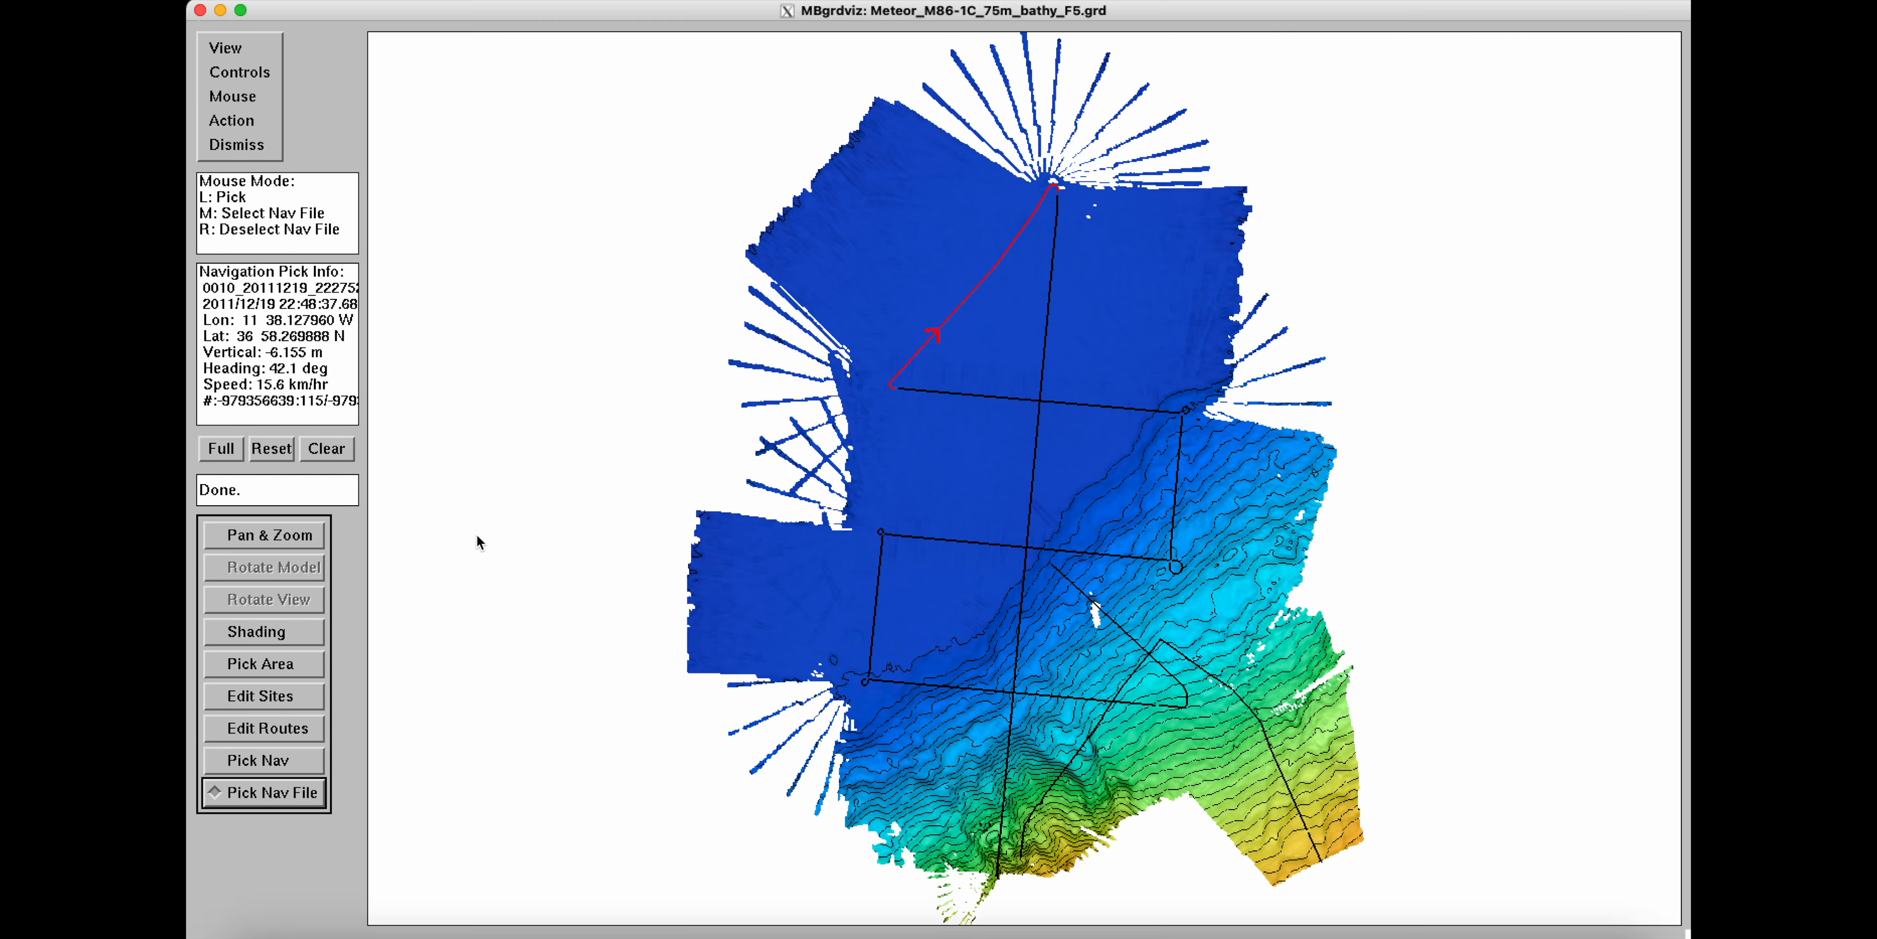
key(ctrl+Up)
click(321, 222)
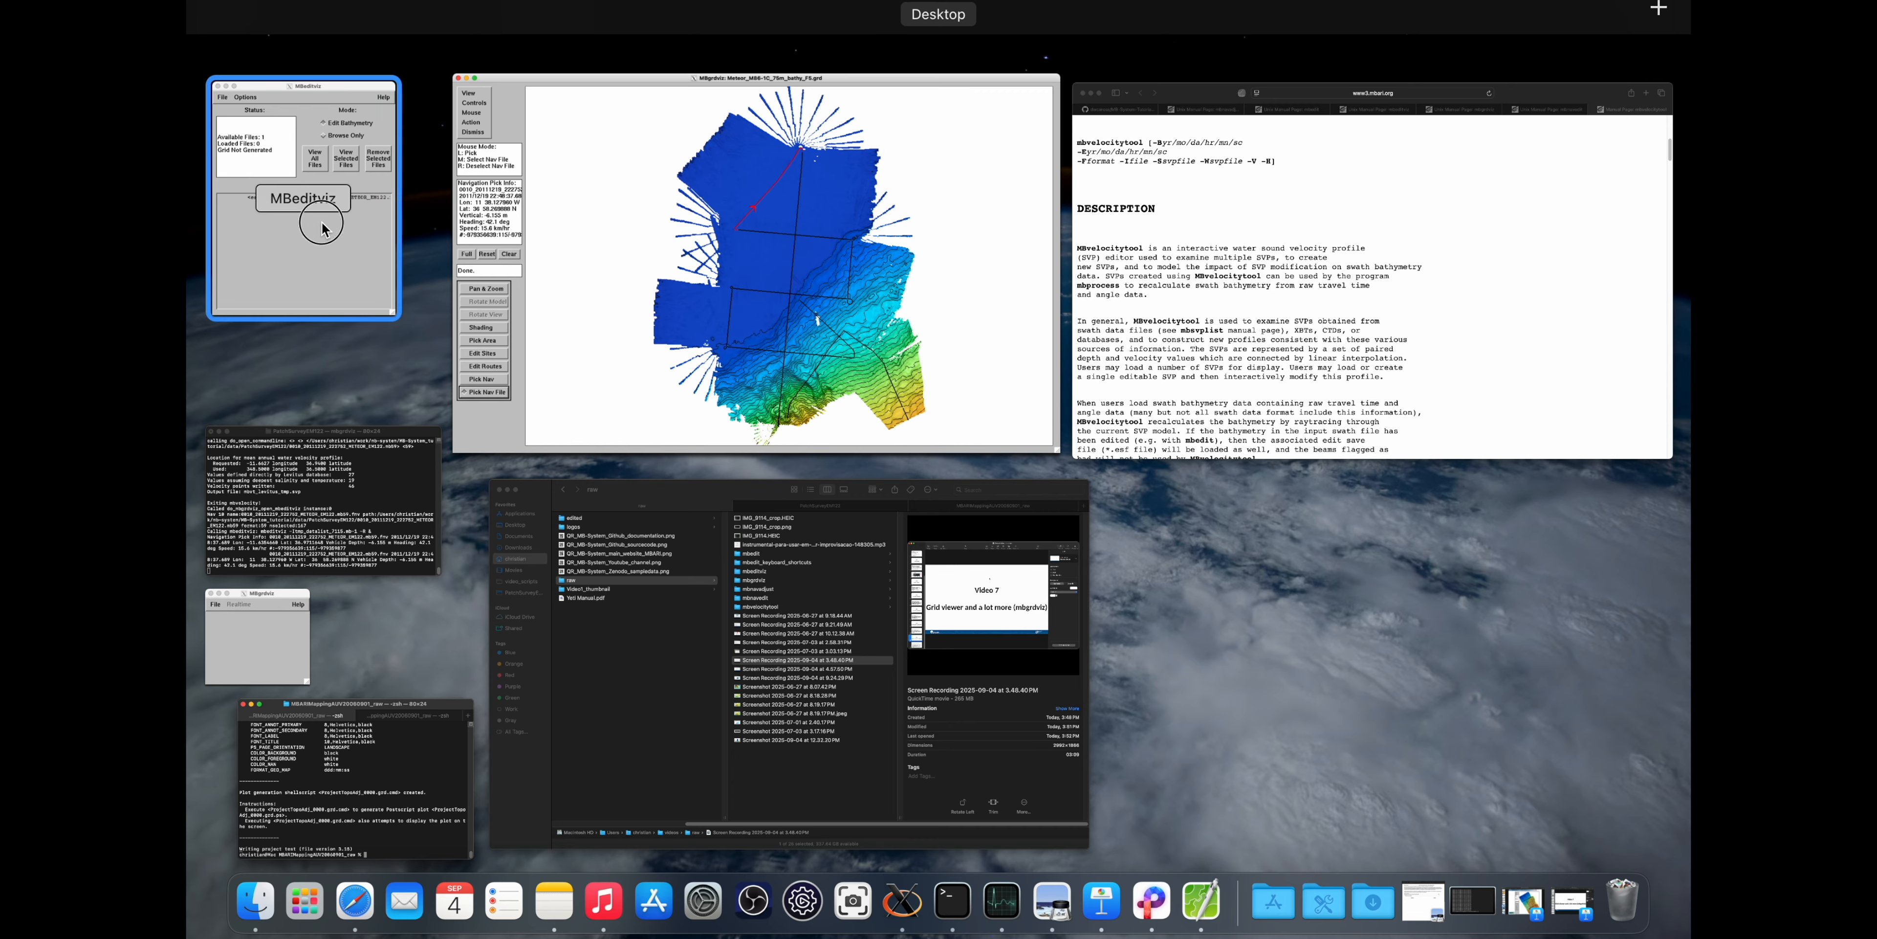
Bring MBeditviz forward and view all files, gridding with a cell size of about 75 m using the Footprint algorithm.
click(504, 594)
drag(506, 596, 471, 267)
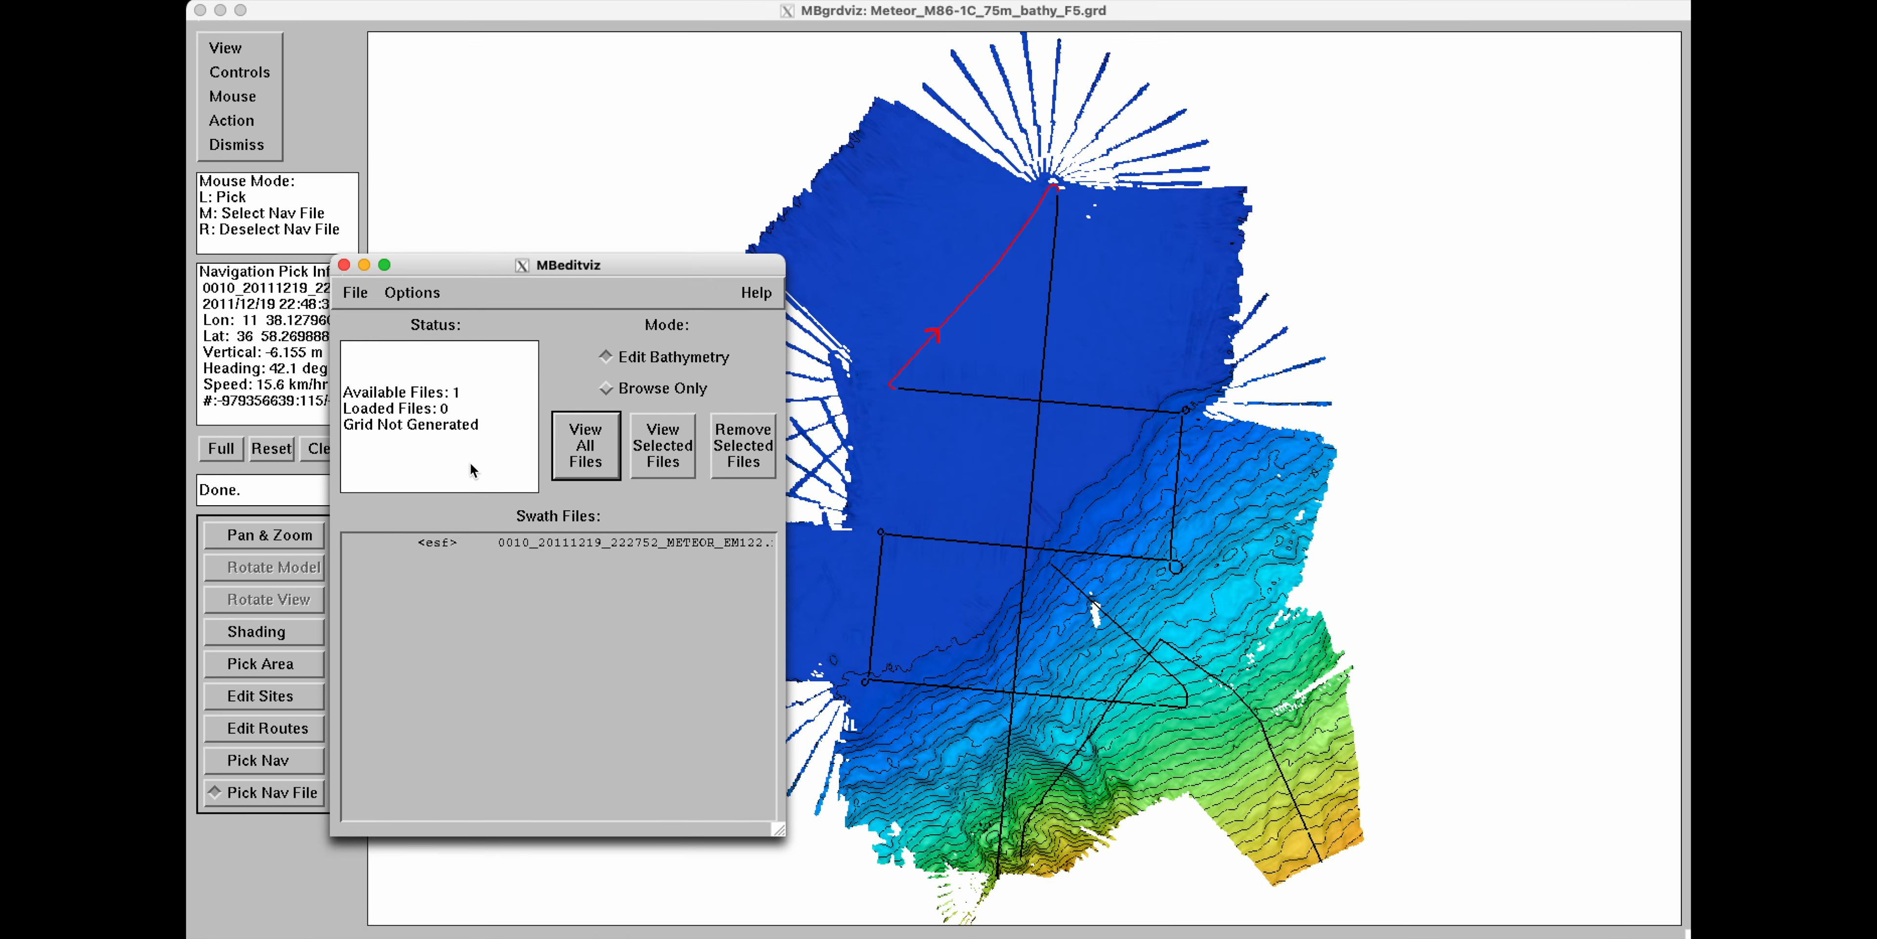
click(587, 448)
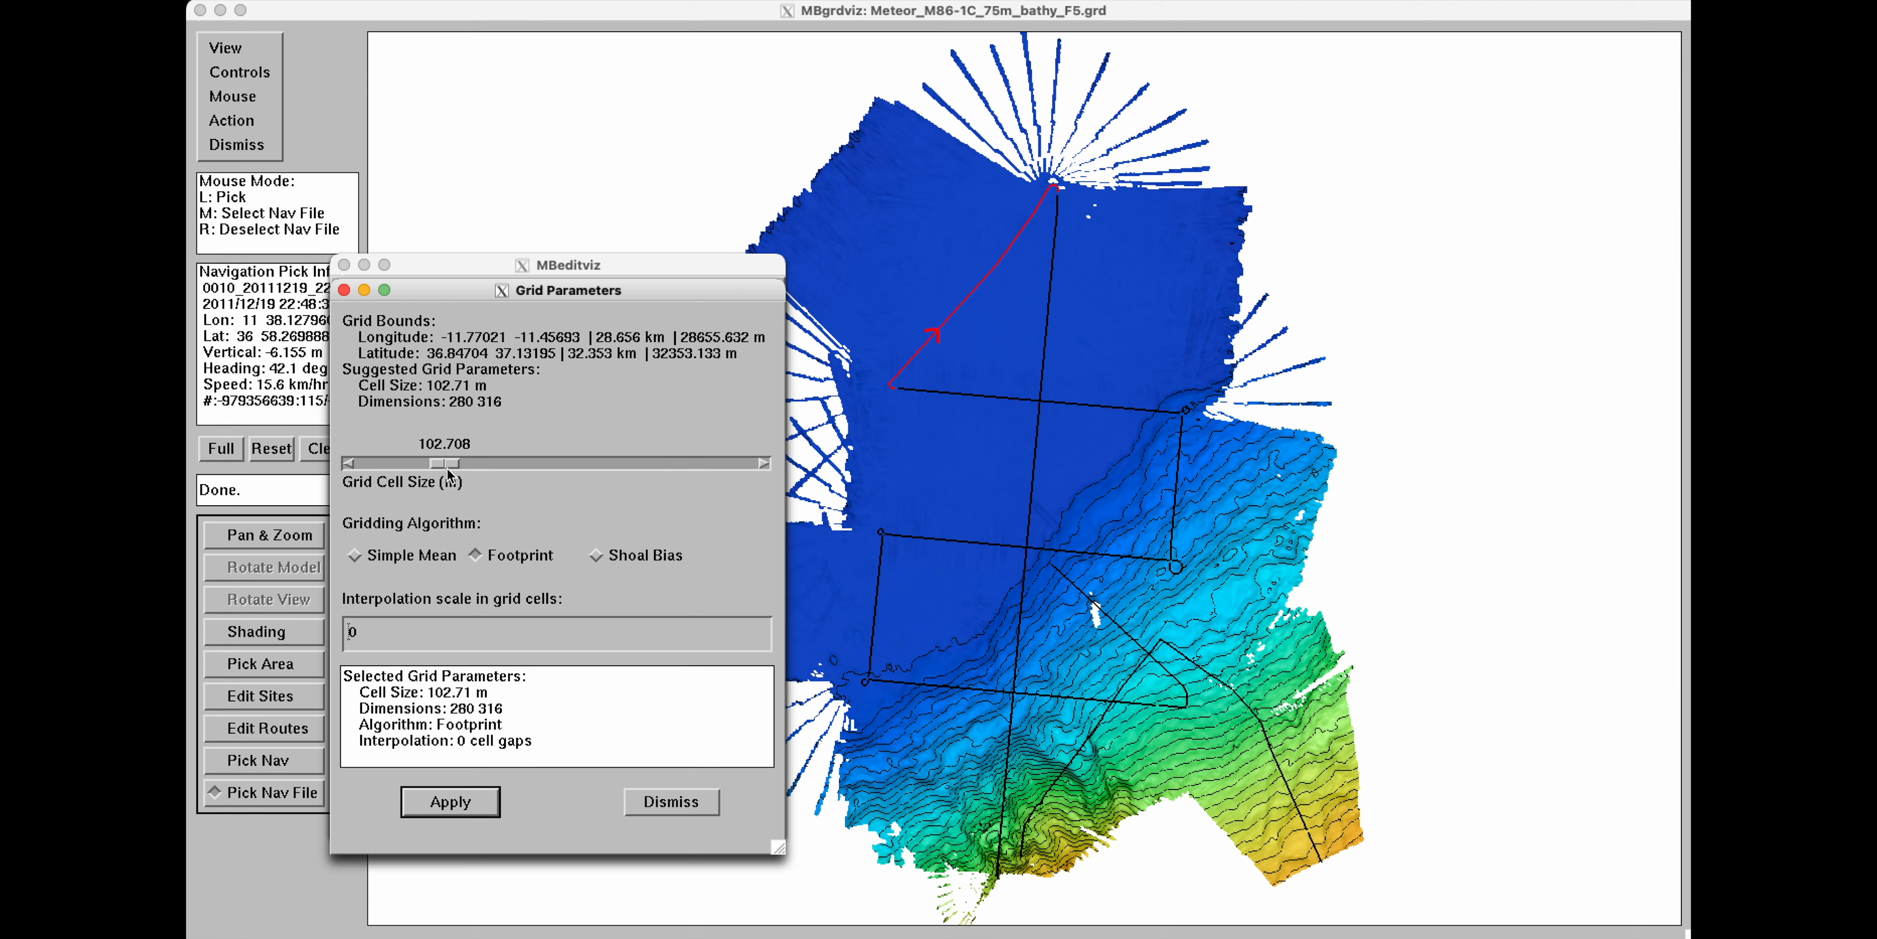
drag(449, 465, 428, 477)
click(450, 802)
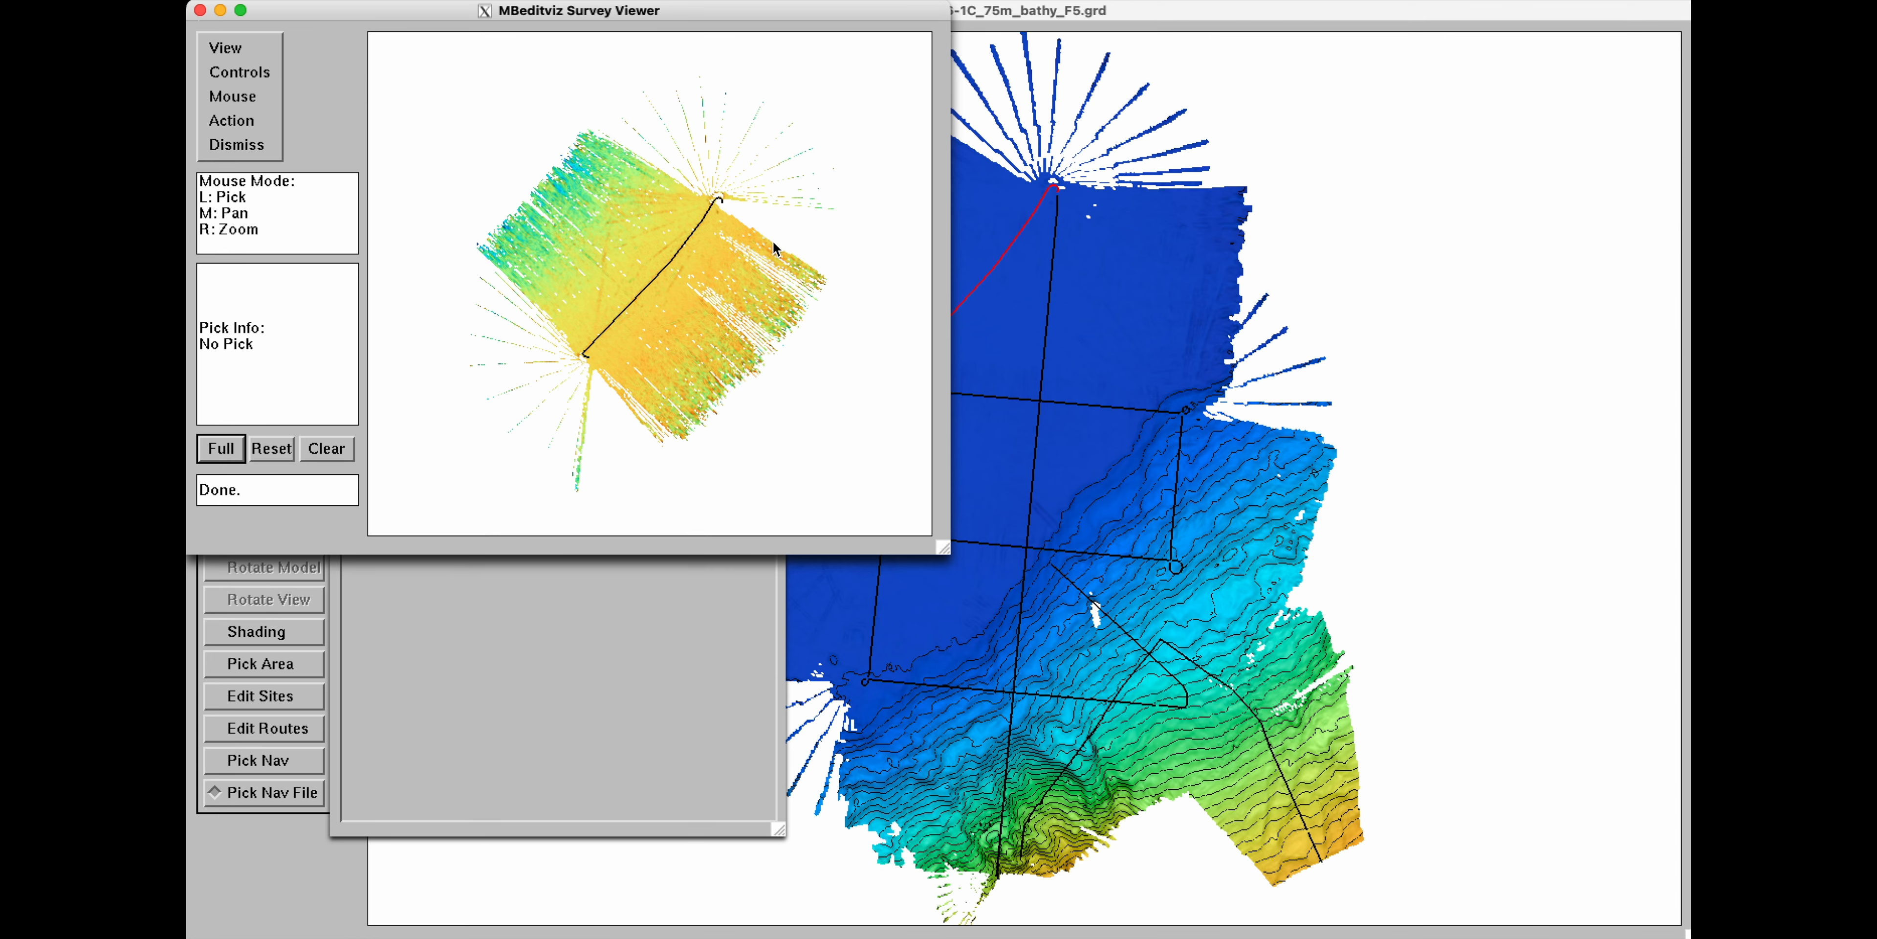
Maximize the survey viewer, zoom in, and open the soundings near the track's northeast end in the 3D soundings view.
click(241, 11)
right_drag(527, 193, 523, 247)
right_drag(544, 154, 548, 268)
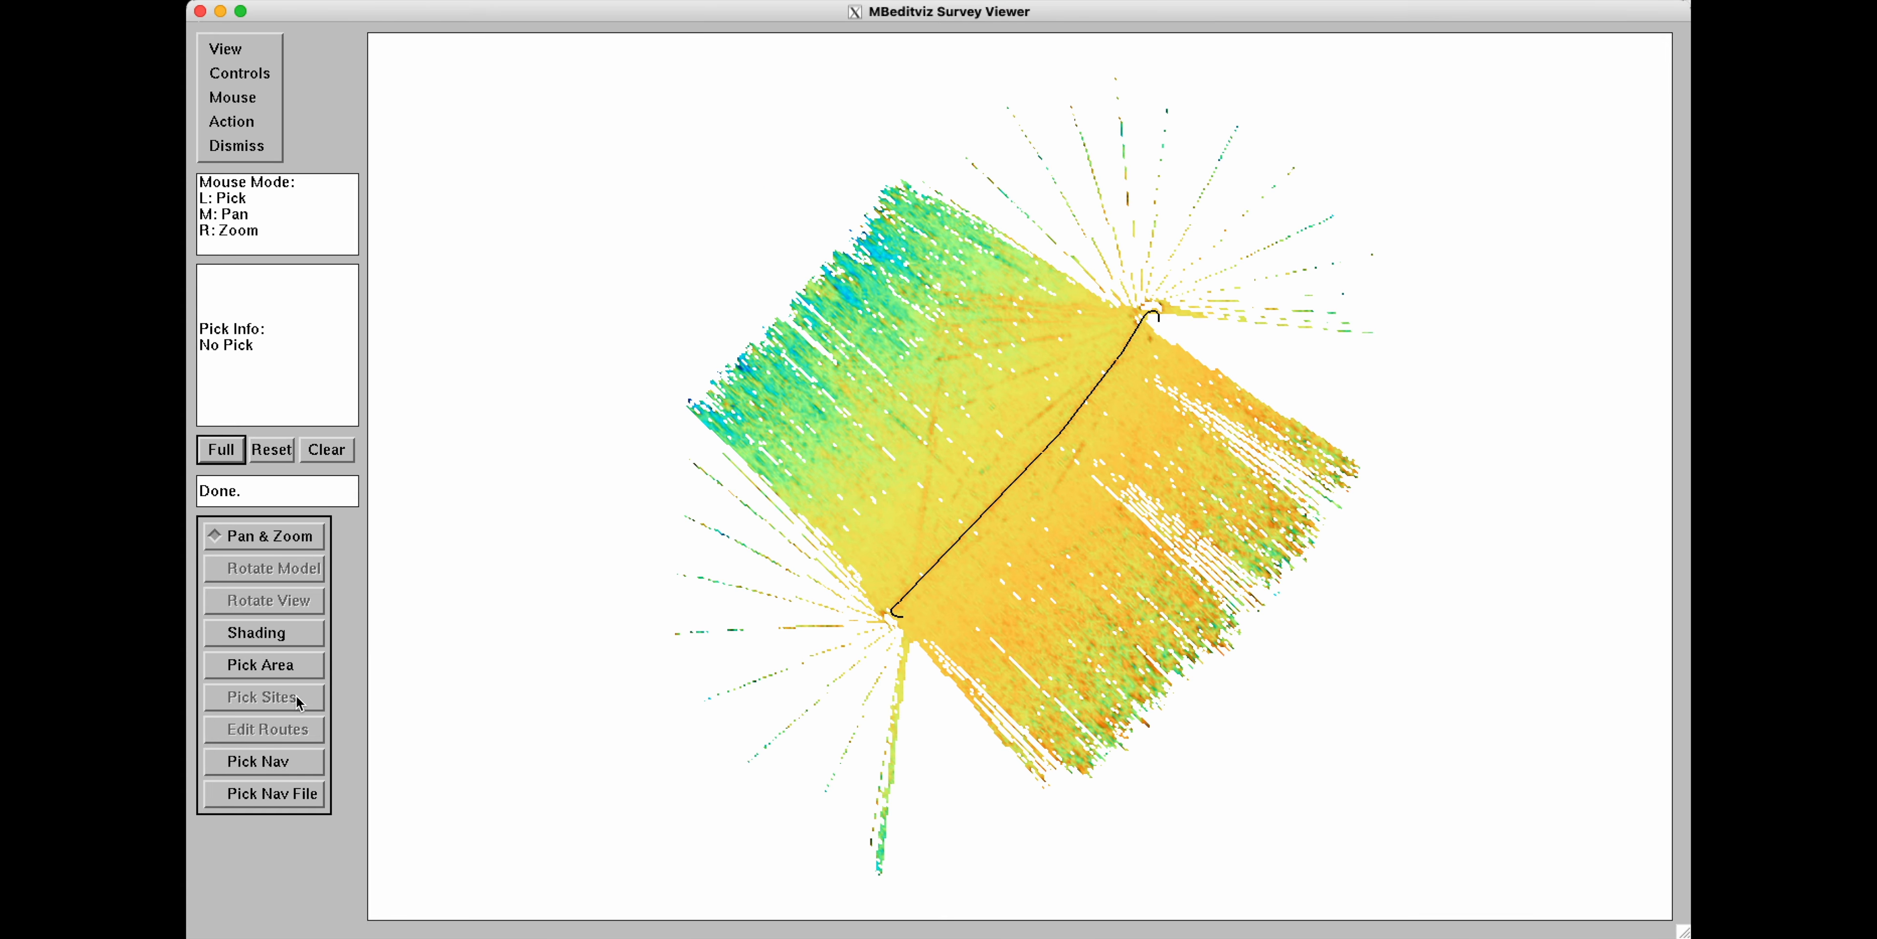
click(278, 762)
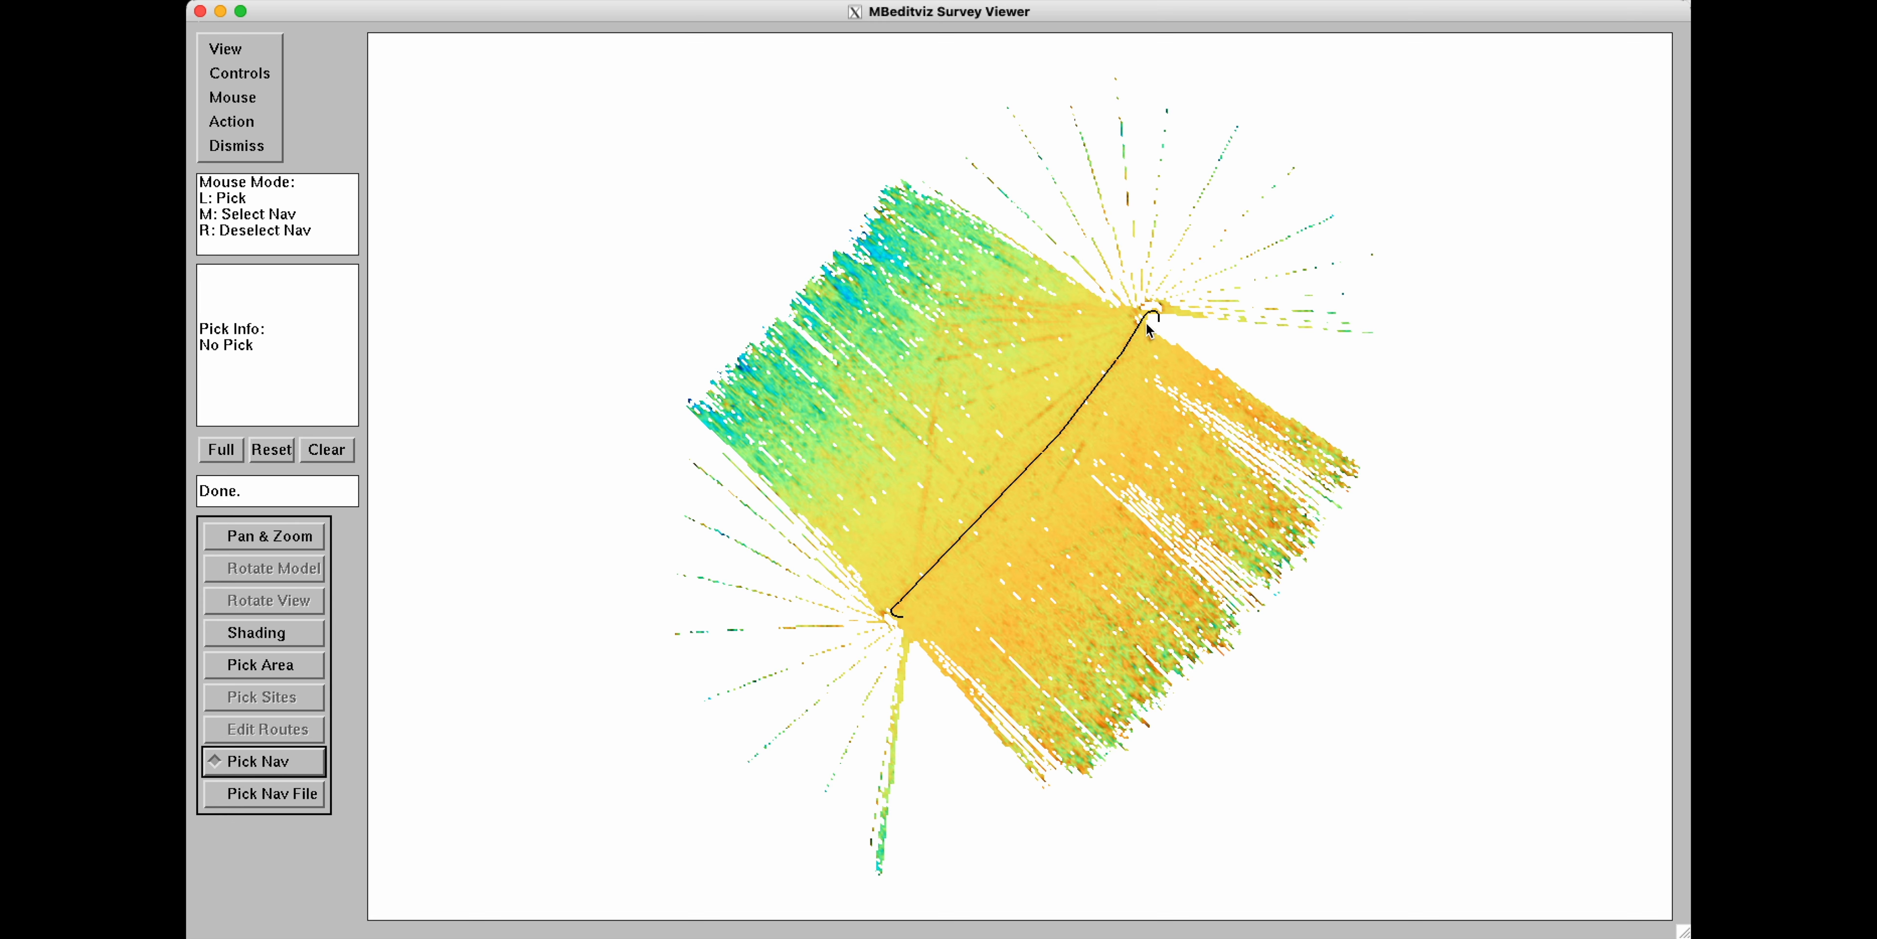
middle_click(1147, 321)
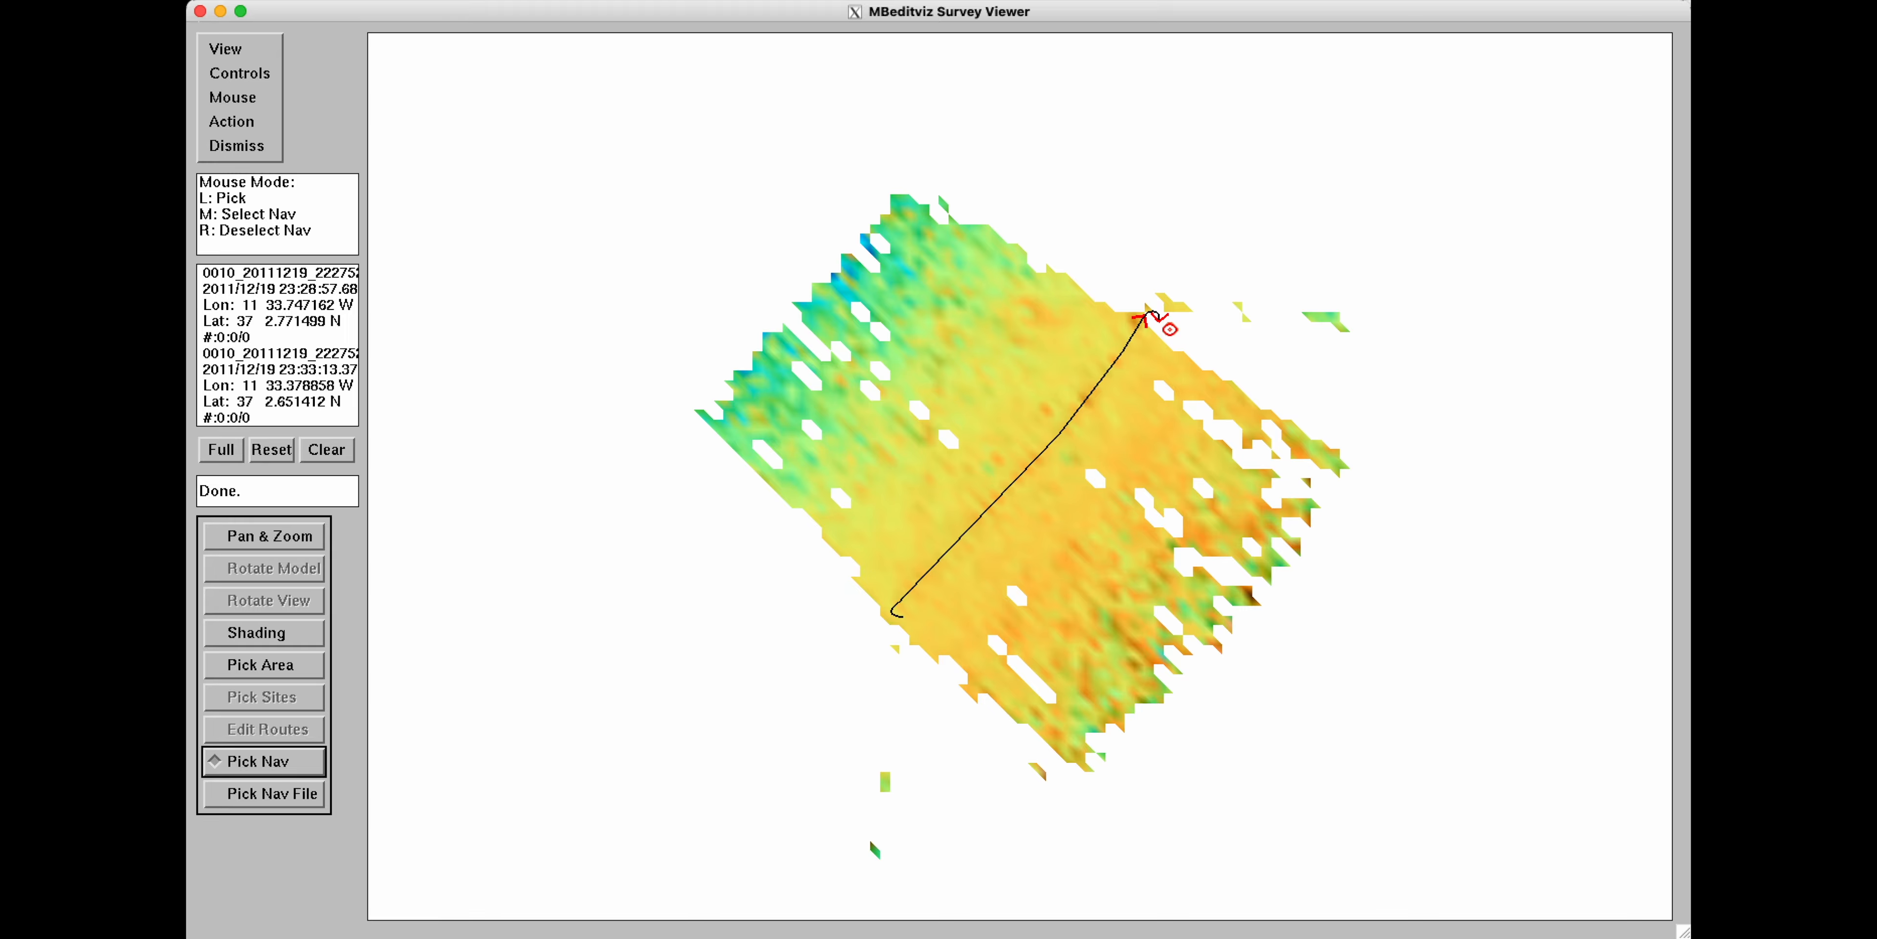
middle_drag(864, 304, 965, 416)
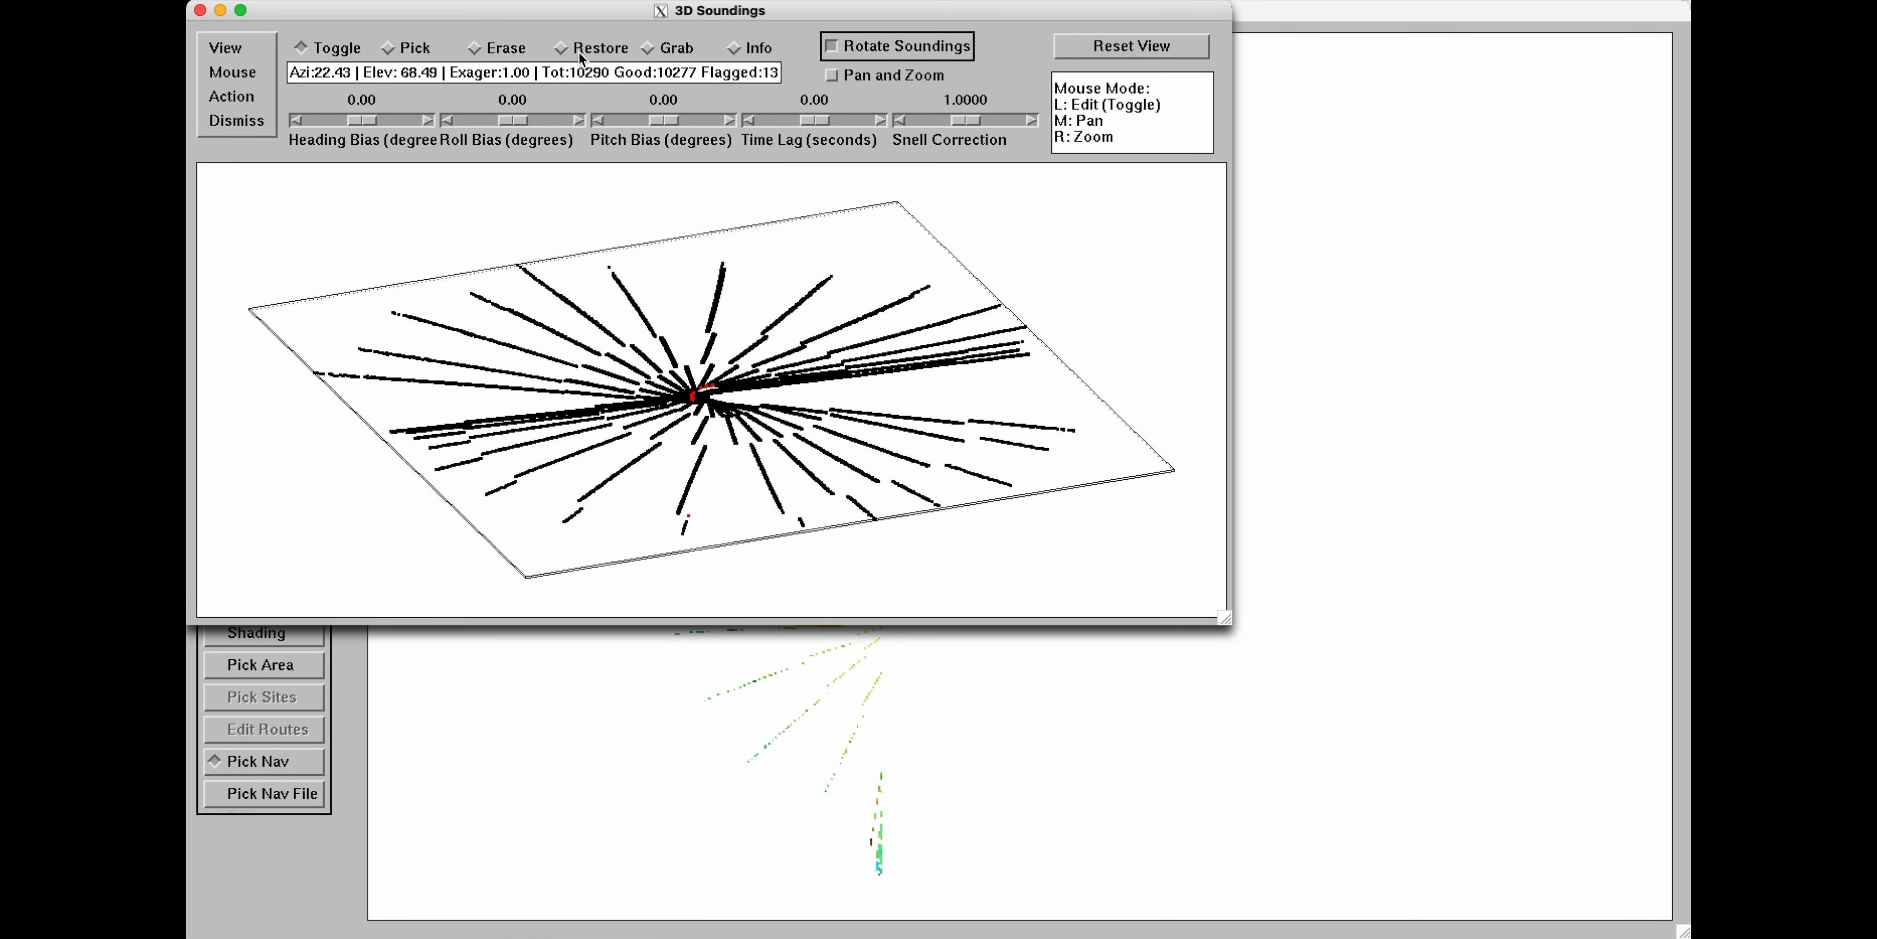
Flag all displayed soundings with the Grab edit mode and dismiss the 3D soundings view.
click(649, 49)
drag(1160, 193, 279, 601)
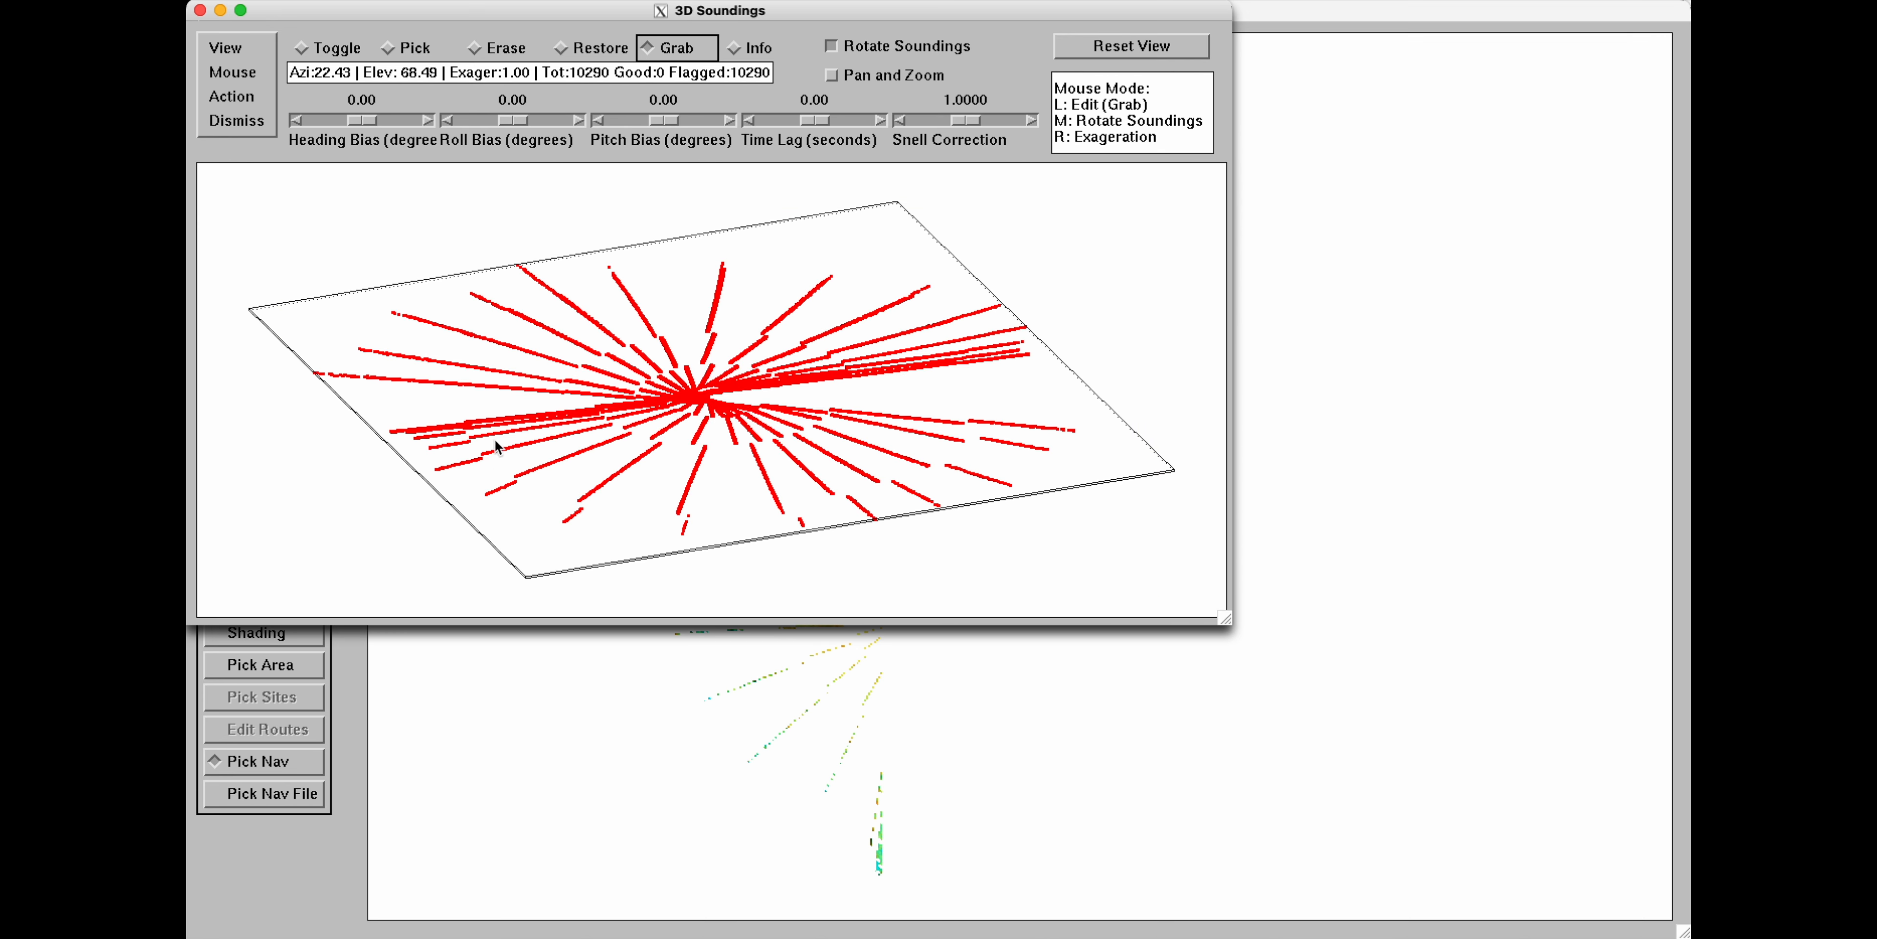
click(255, 123)
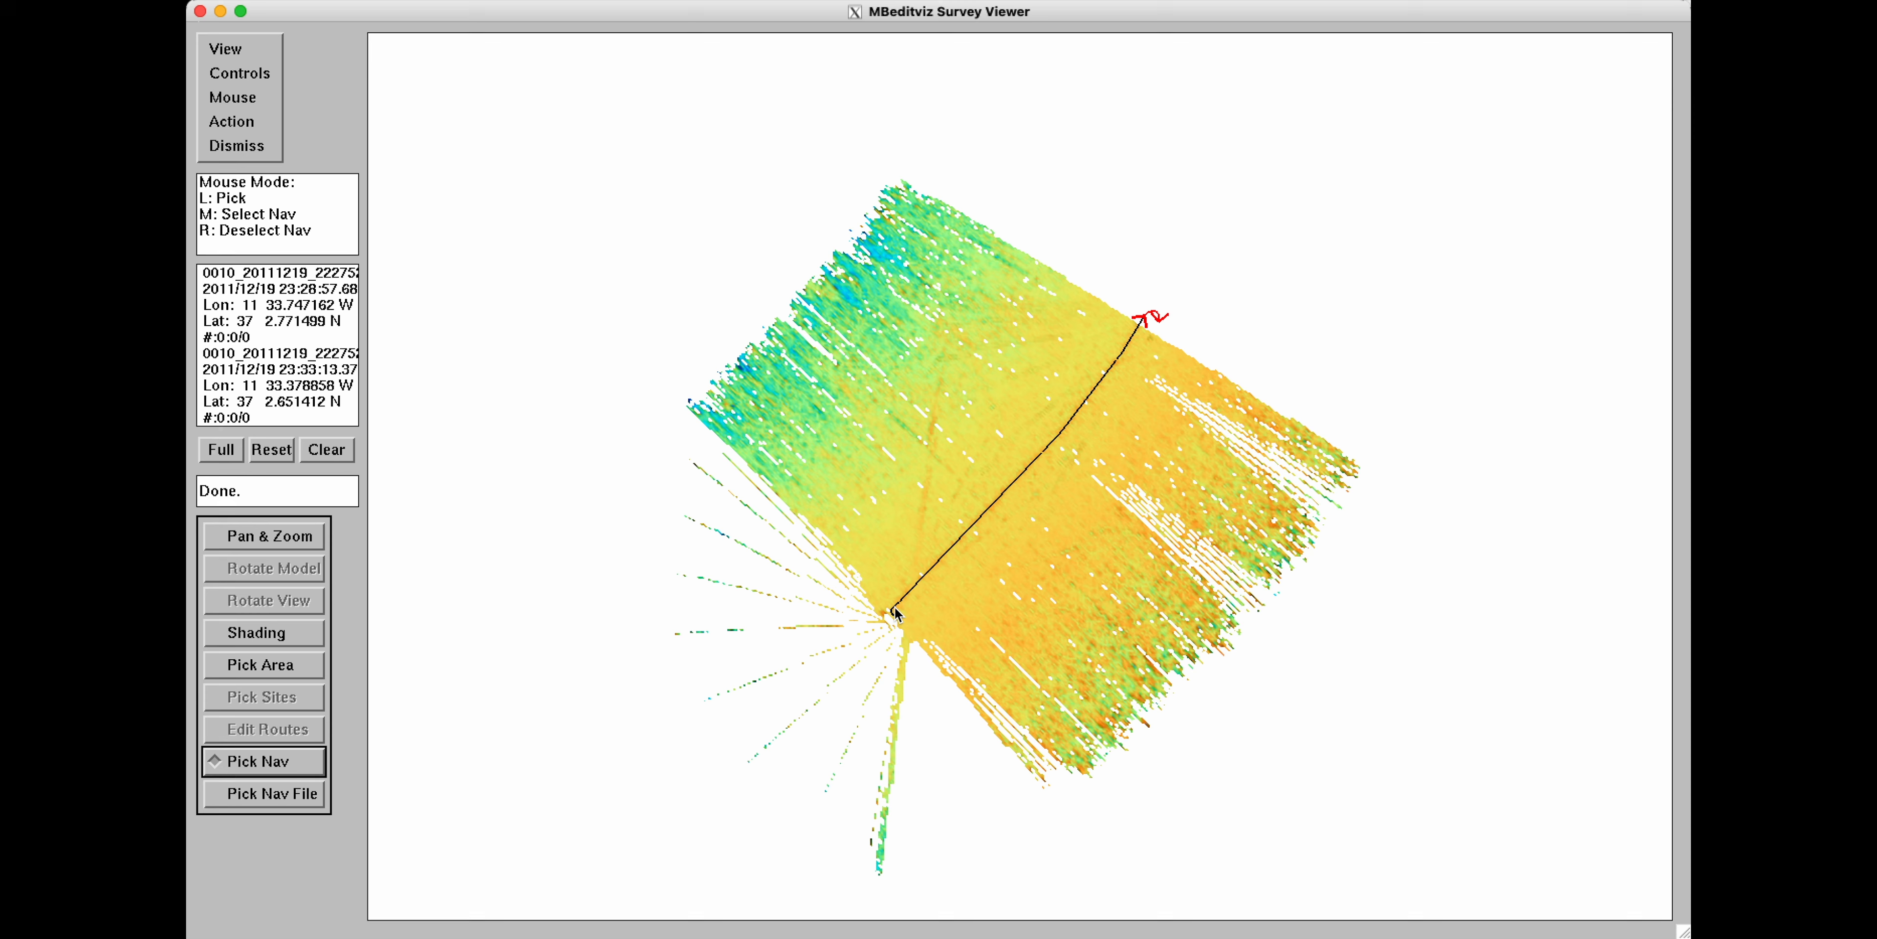
Open the soundings around the track's southwest end in 3D, flag them all with Grab, and dismiss the view.
middle_drag(895, 623, 897, 625)
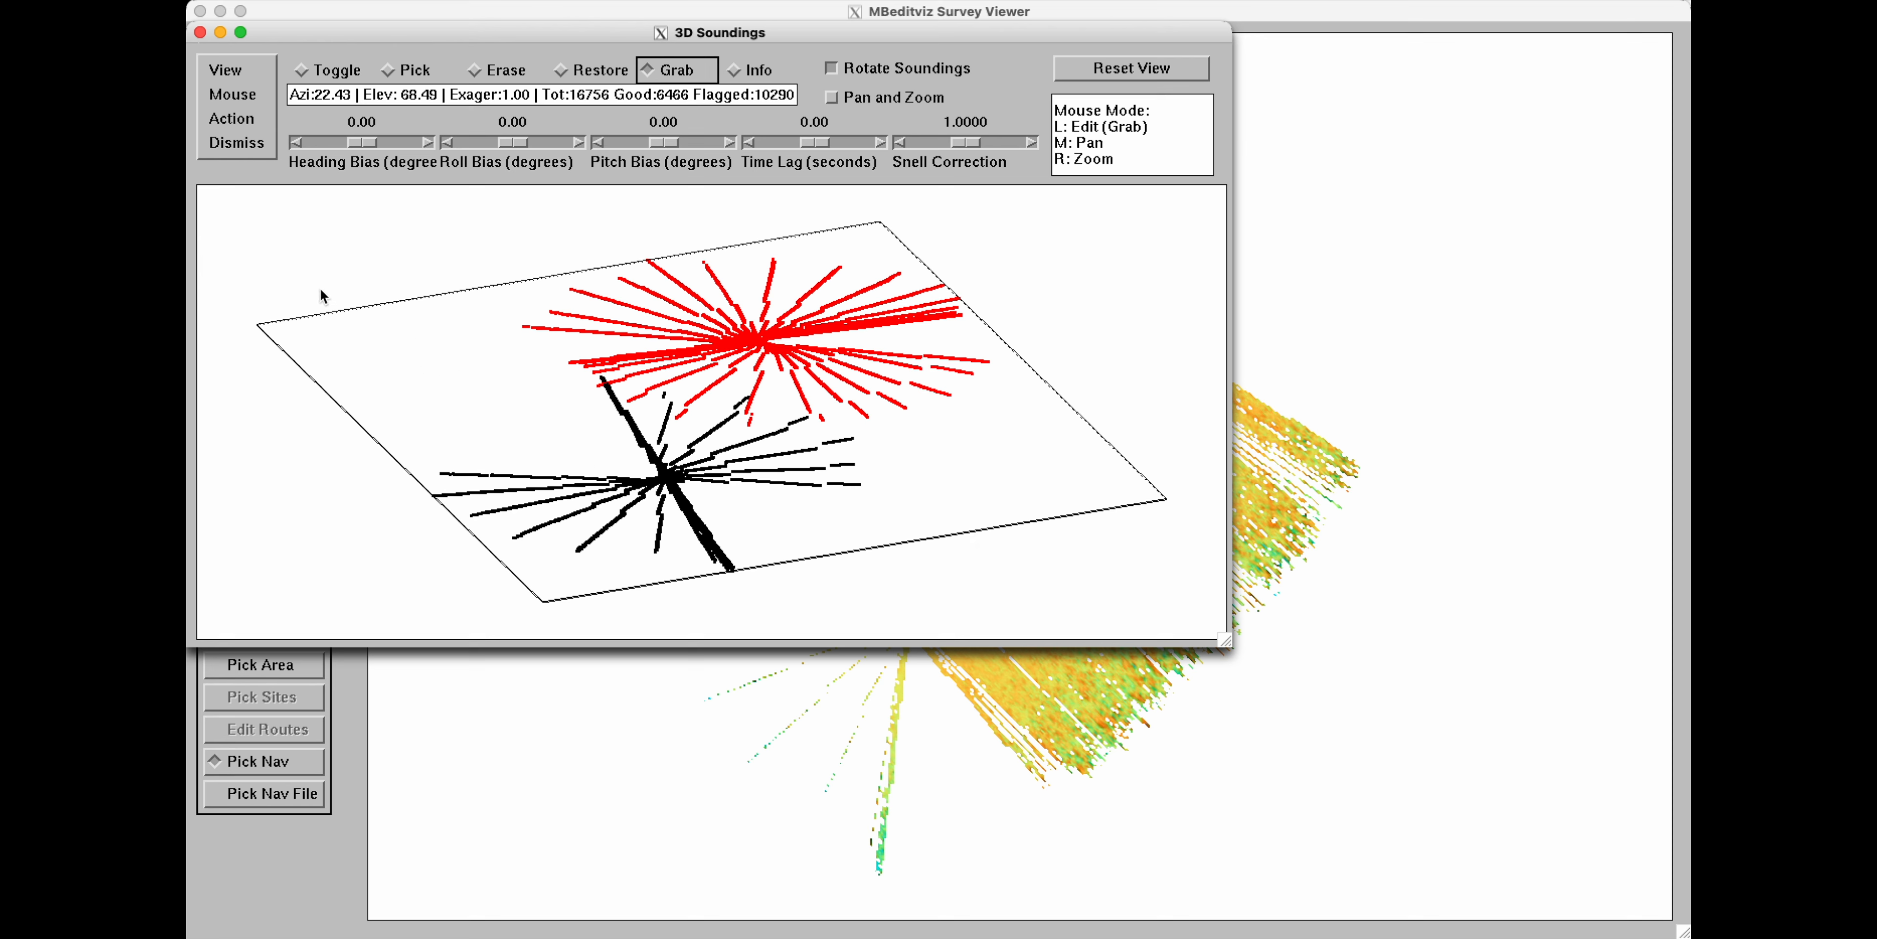
drag(314, 285, 959, 620)
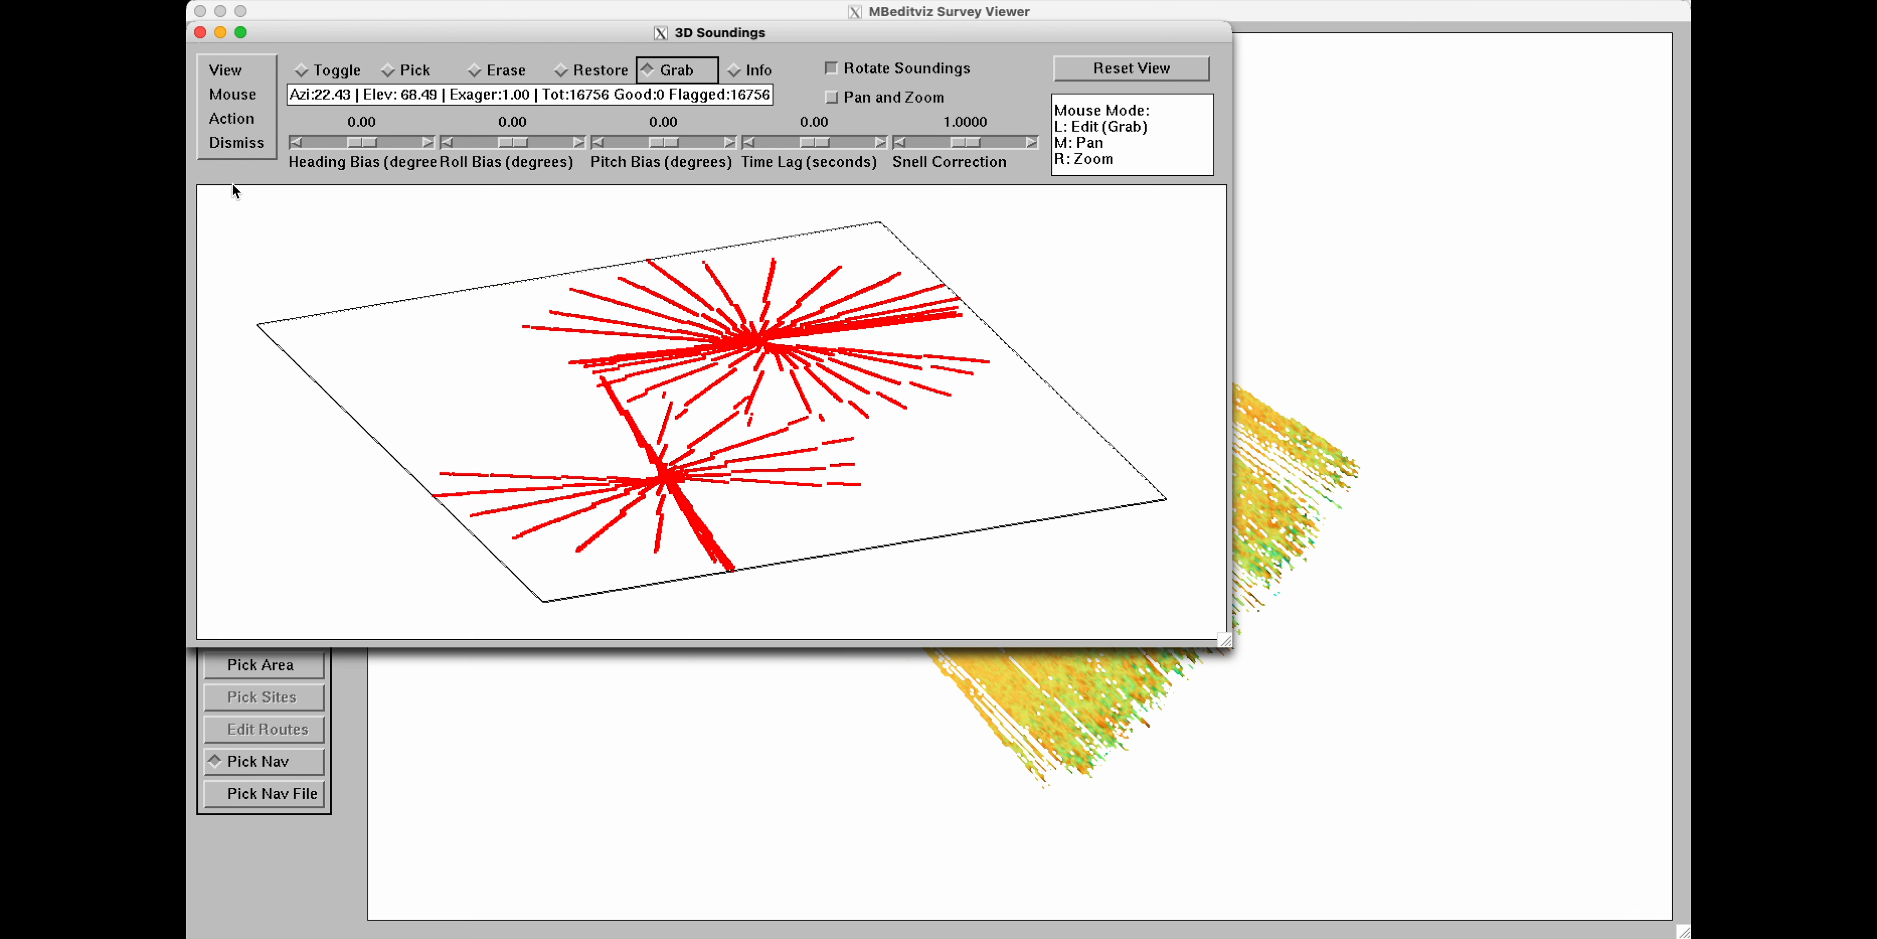
click(236, 143)
click(312, 154)
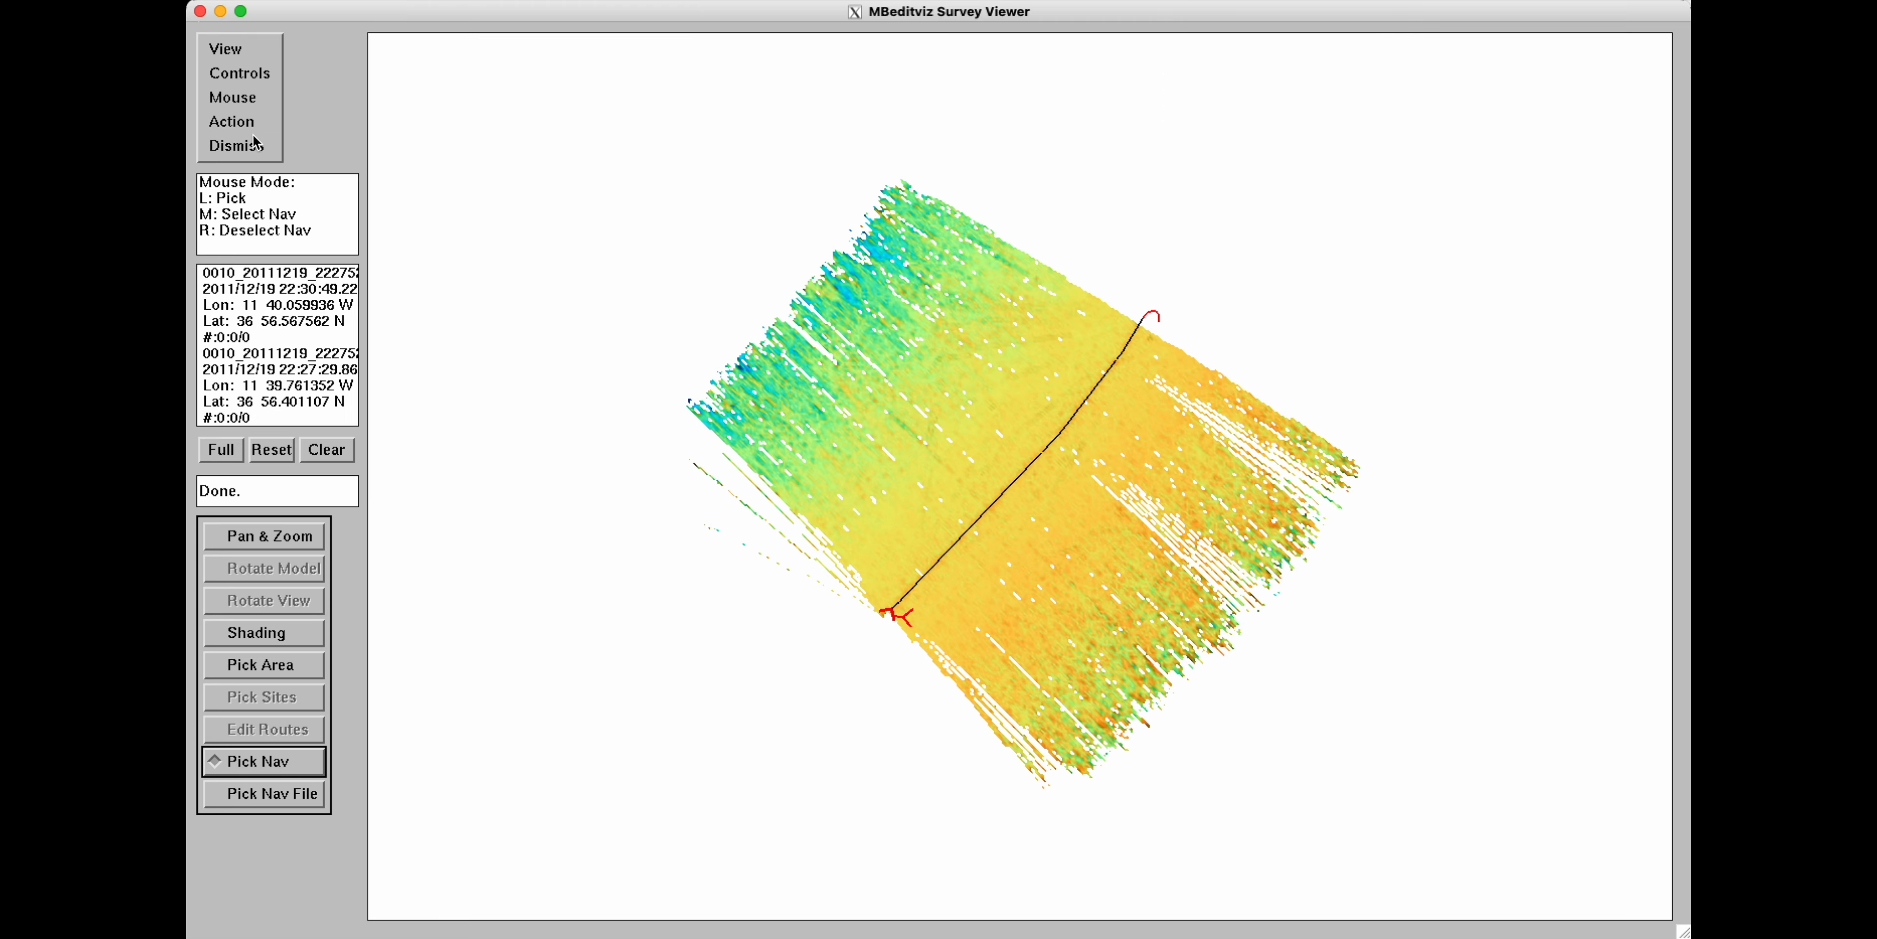
Close the MBeditviz survey viewer and quit MBeditviz to return to MBgrdviz.
click(254, 141)
click(317, 149)
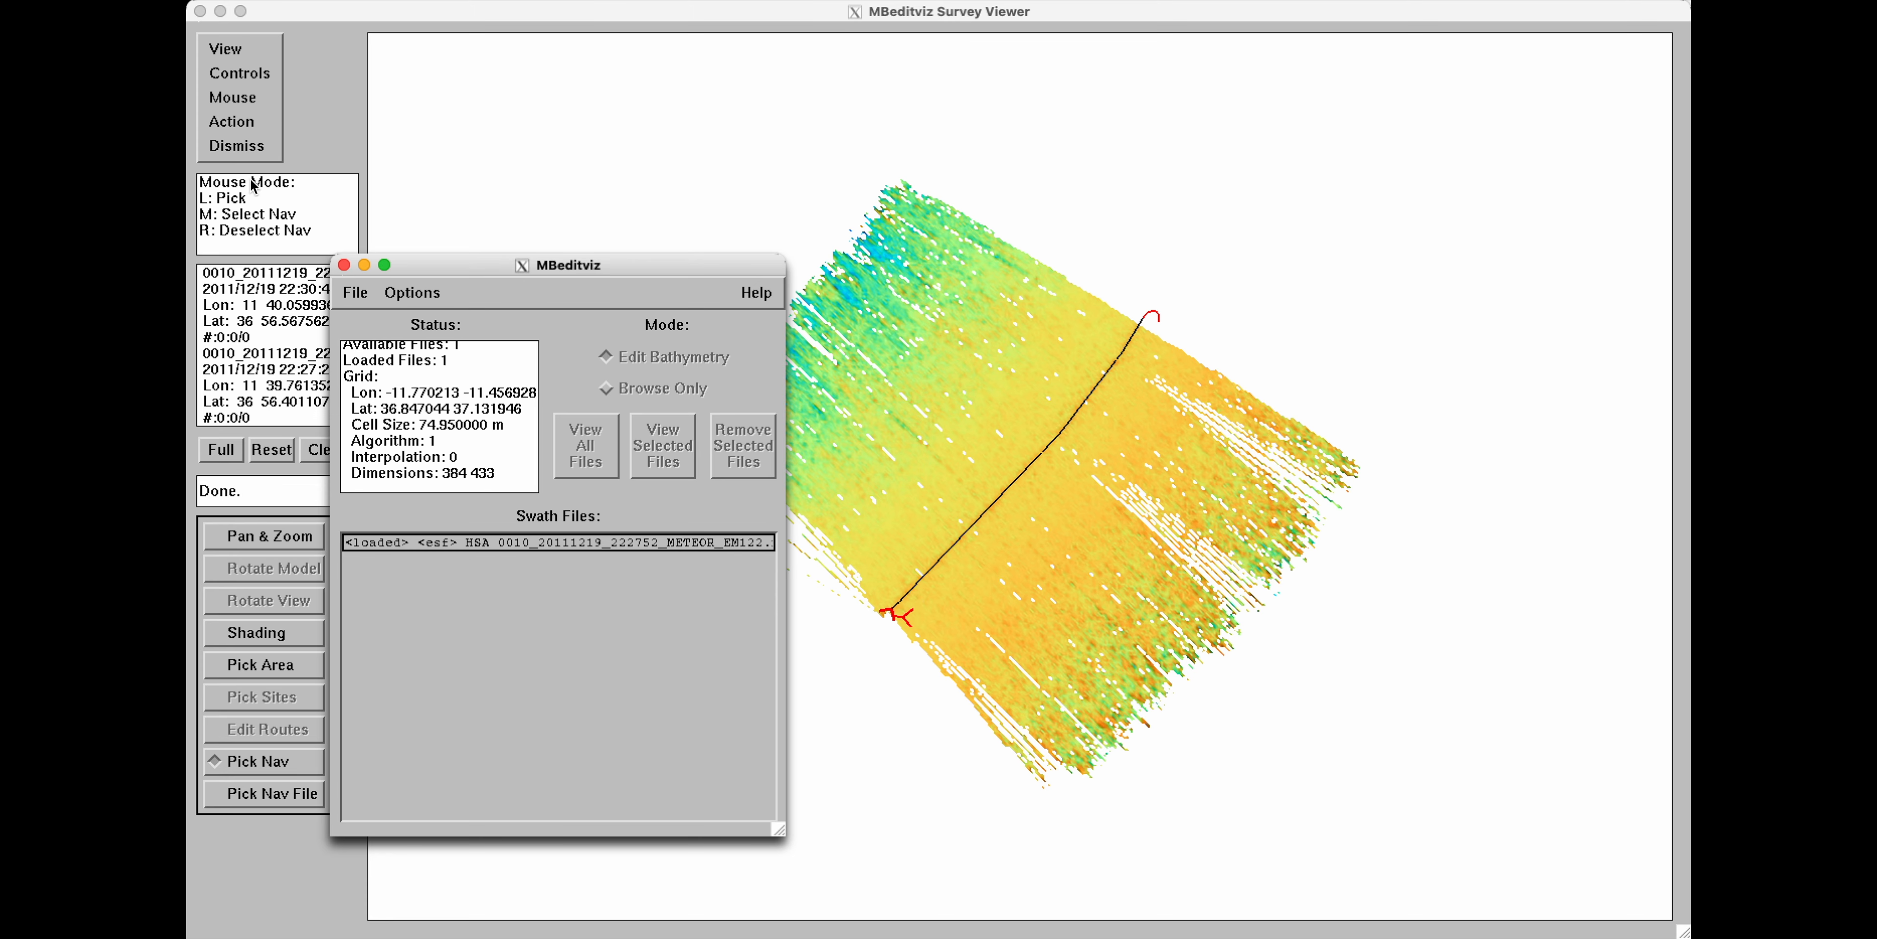
click(255, 146)
click(255, 146)
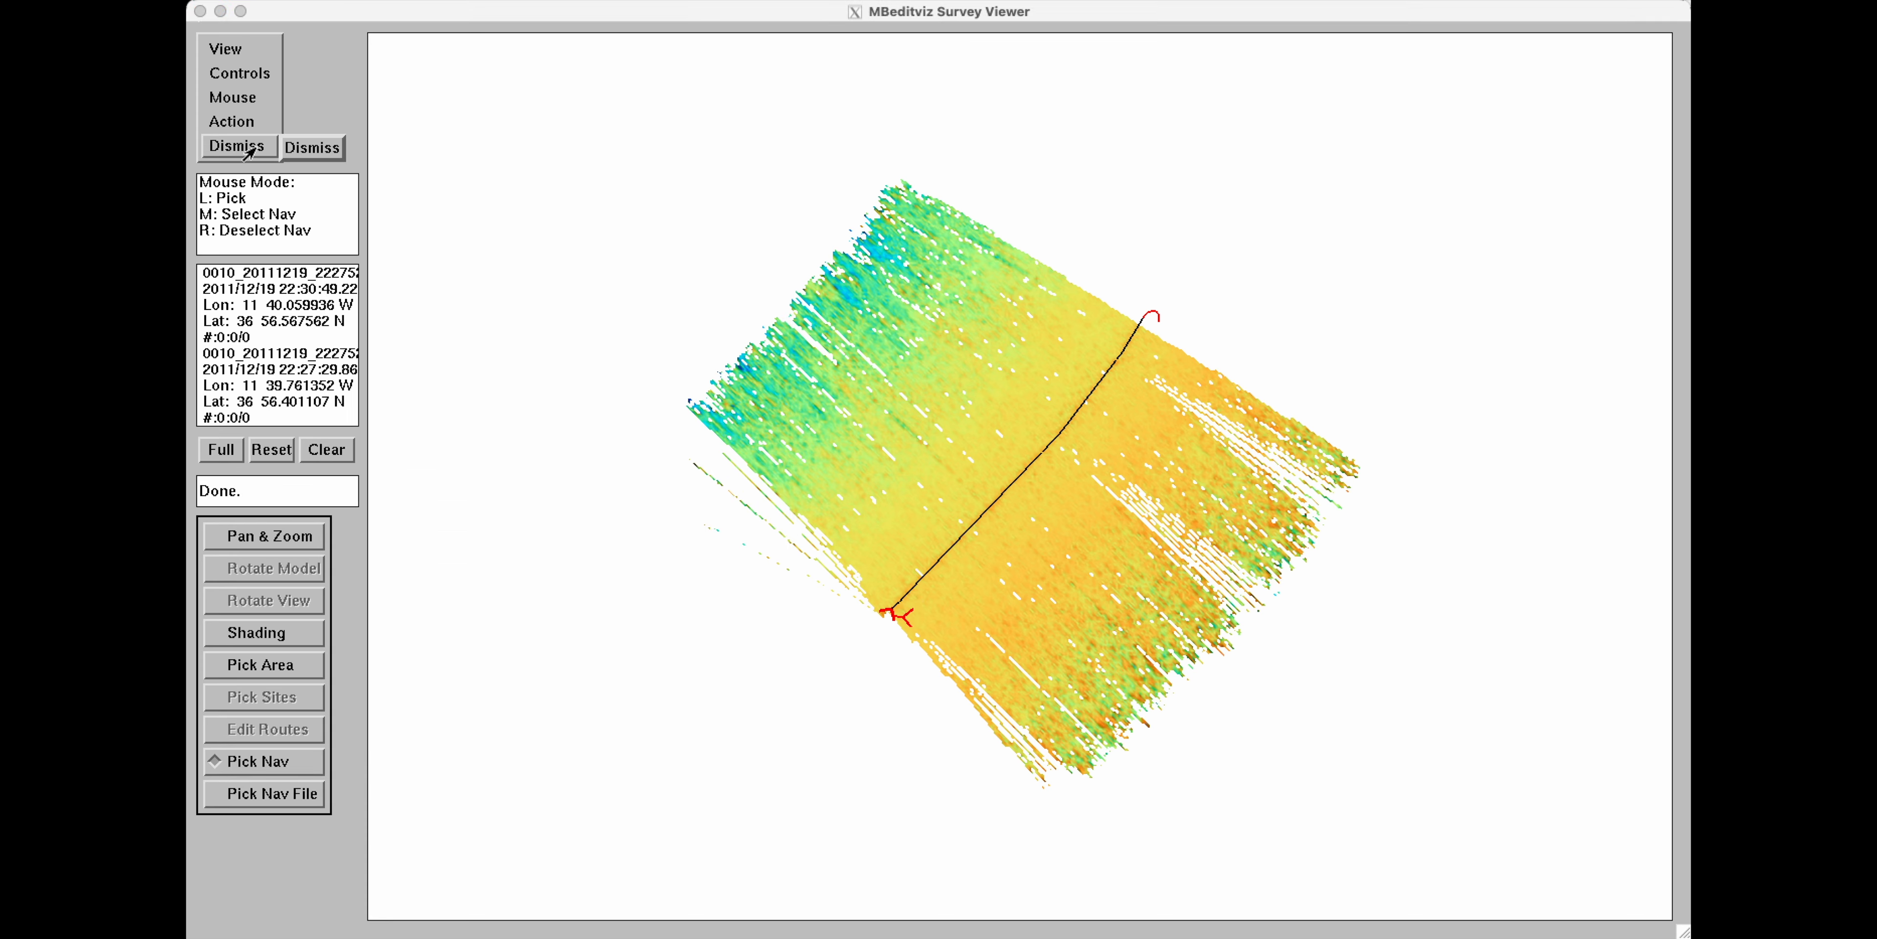
click(293, 153)
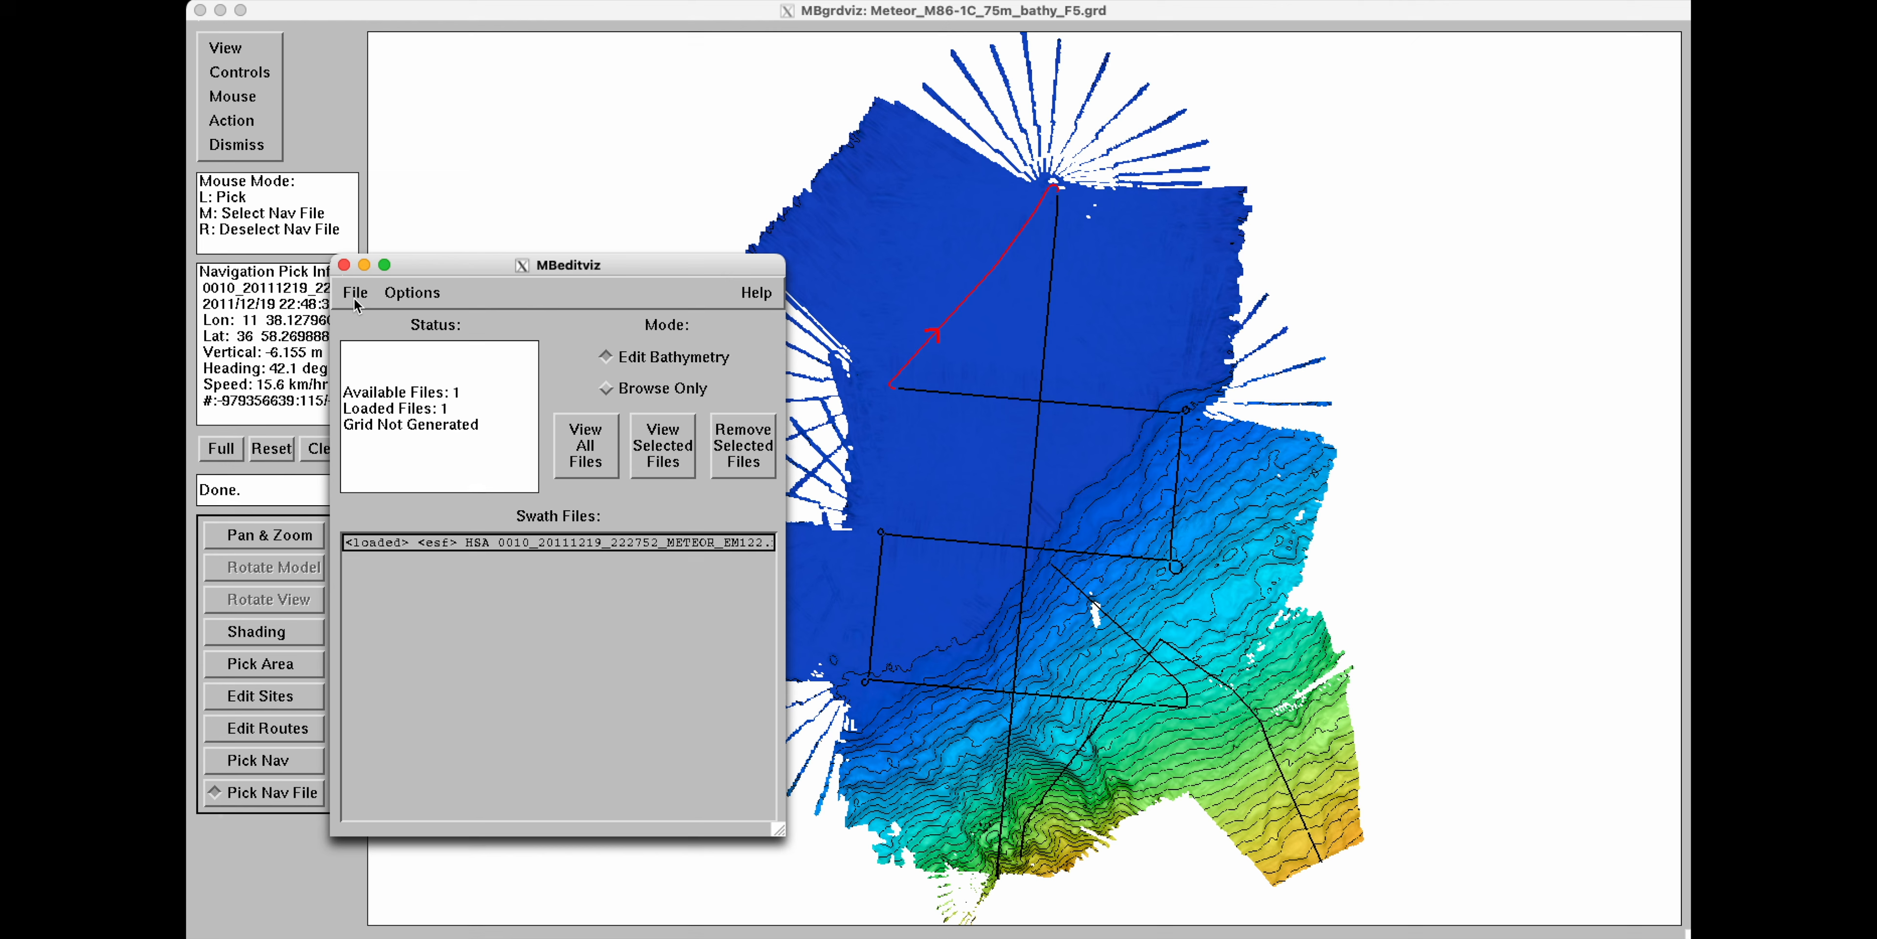
click(356, 294)
click(369, 357)
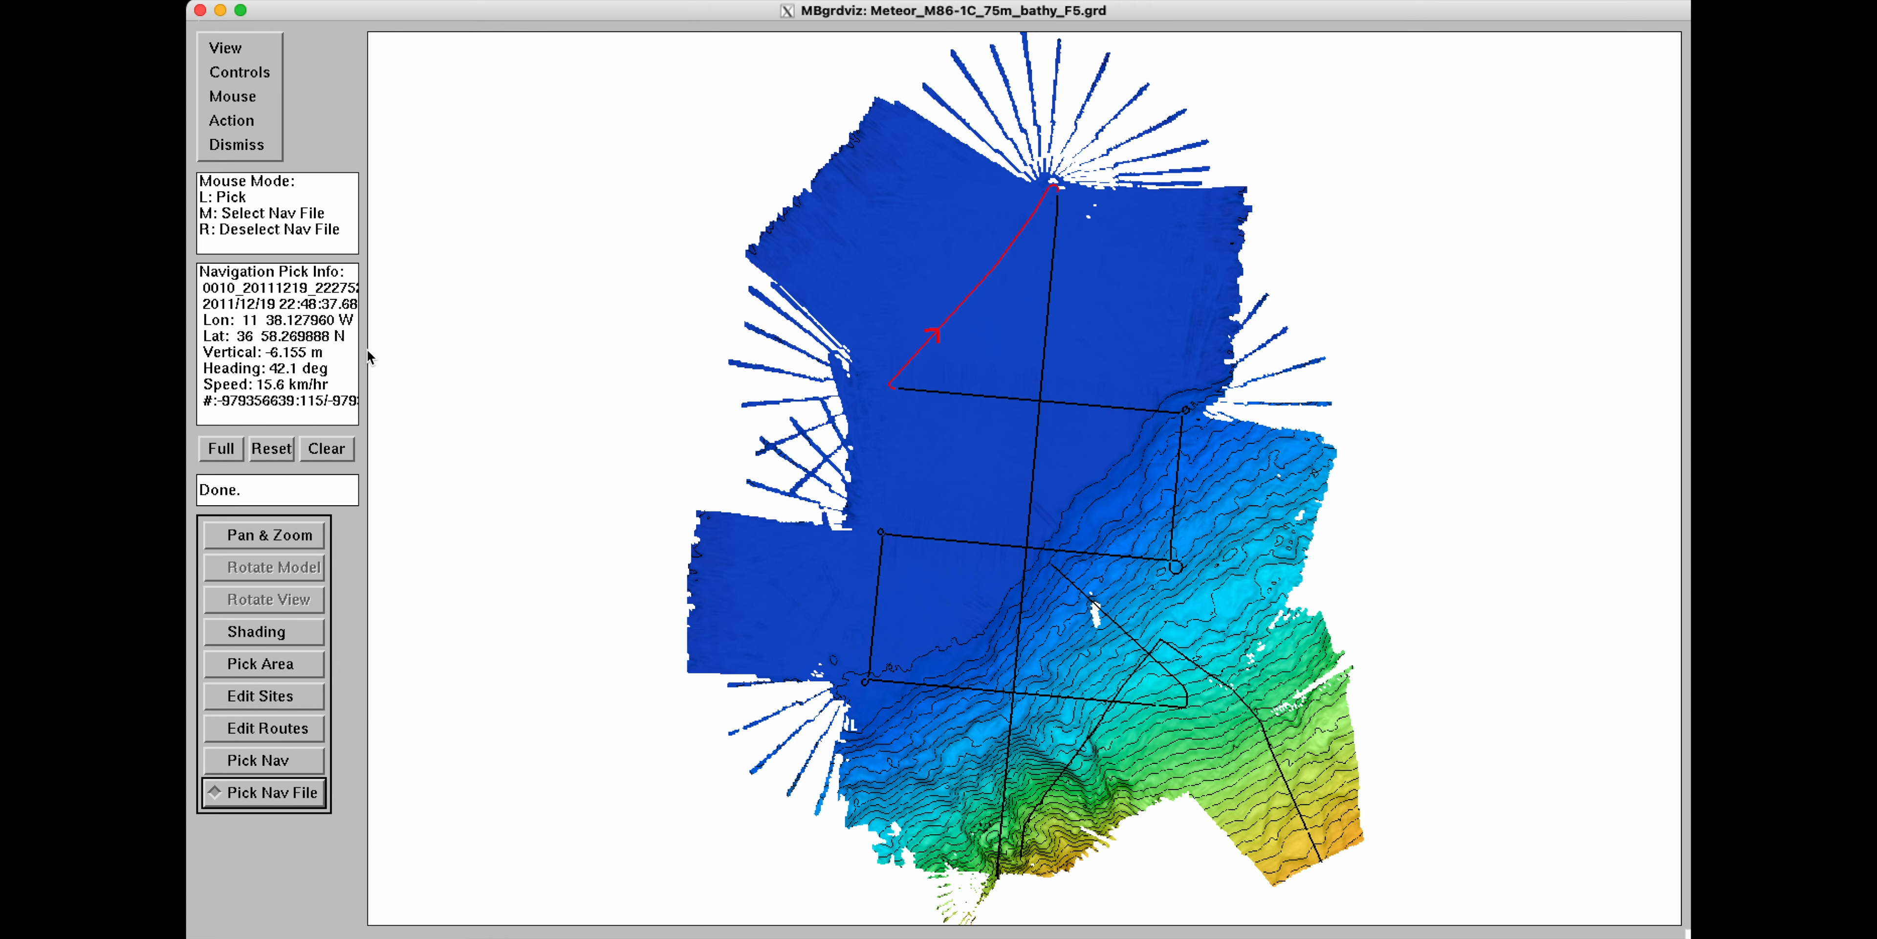